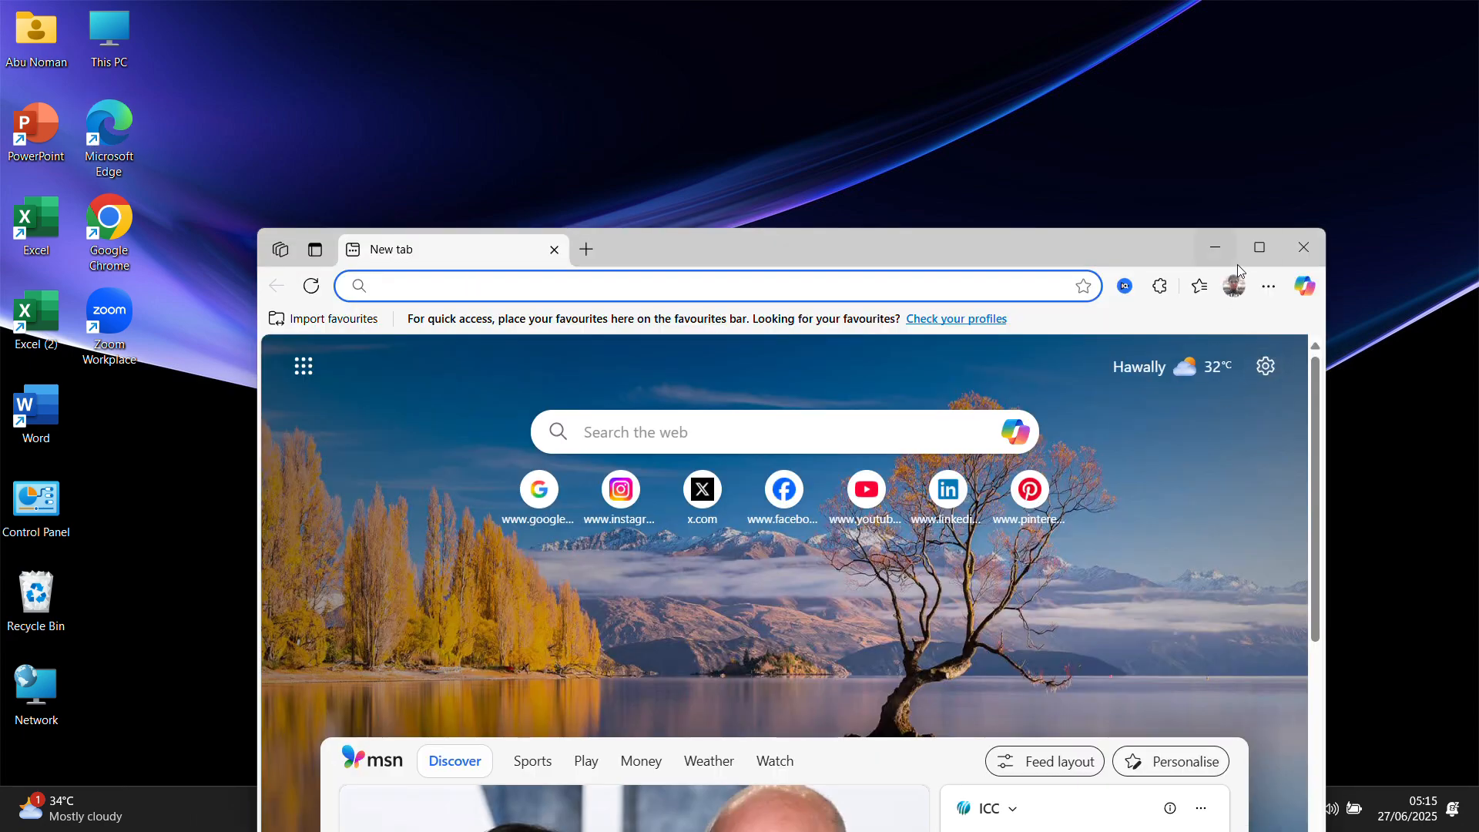
Maximize the browser, open YouTube and start a new video upload
{"action": "left_click", "coordinate": [1256, 250]}
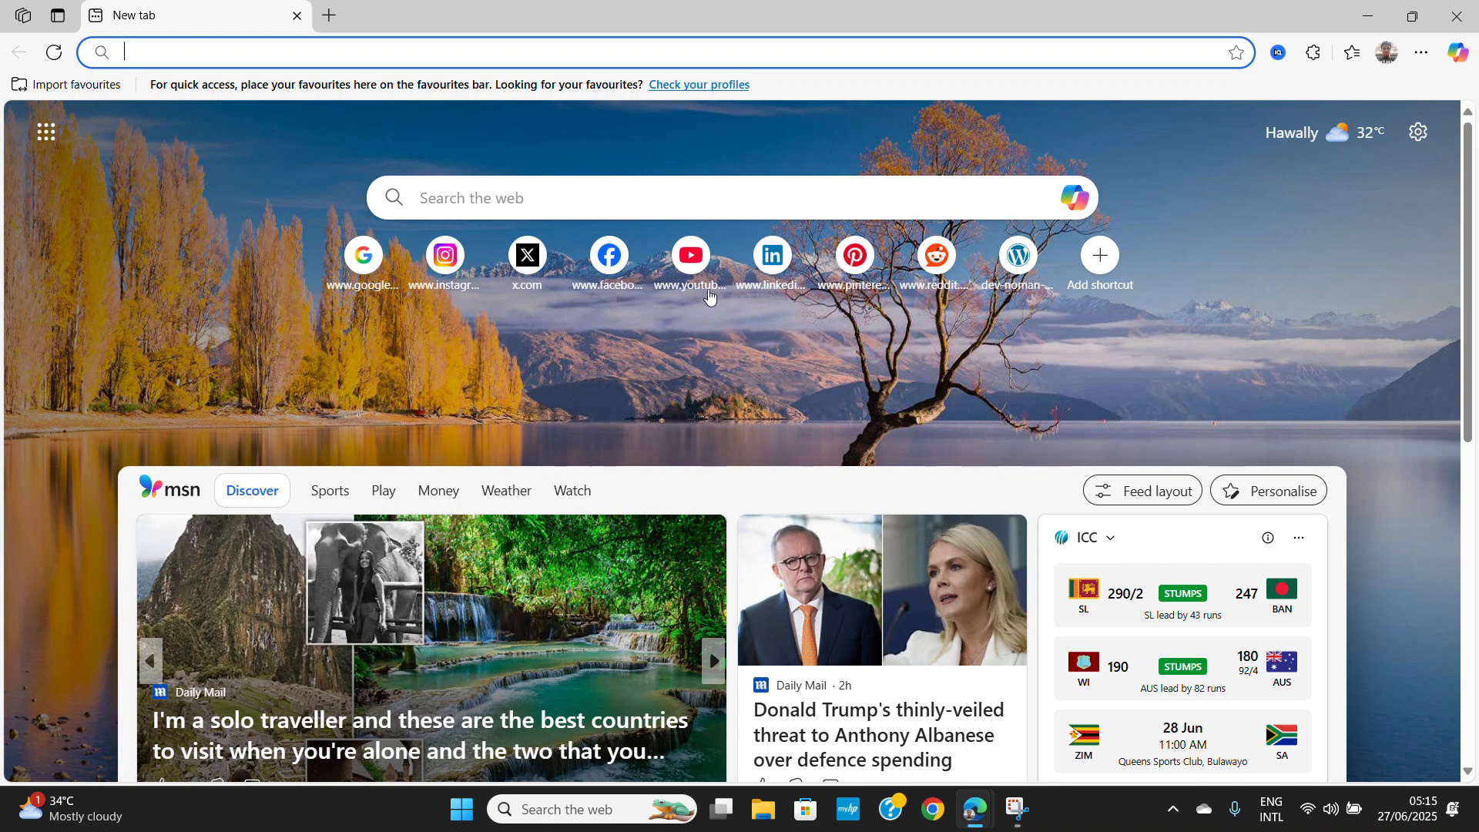
{"action": "left_click", "coordinate": [691, 266]}
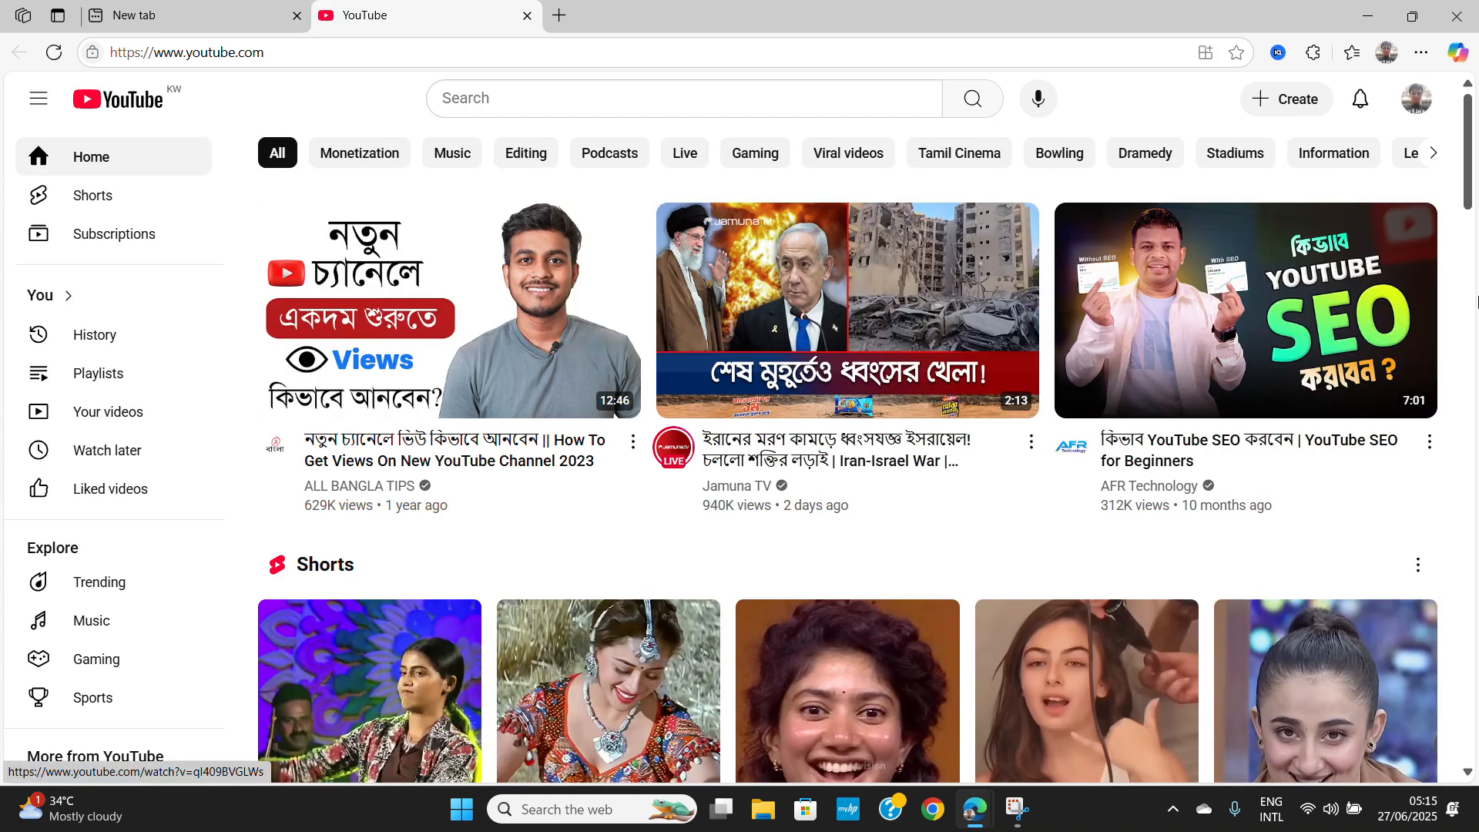
{"action": "left_click", "coordinate": [1300, 113]}
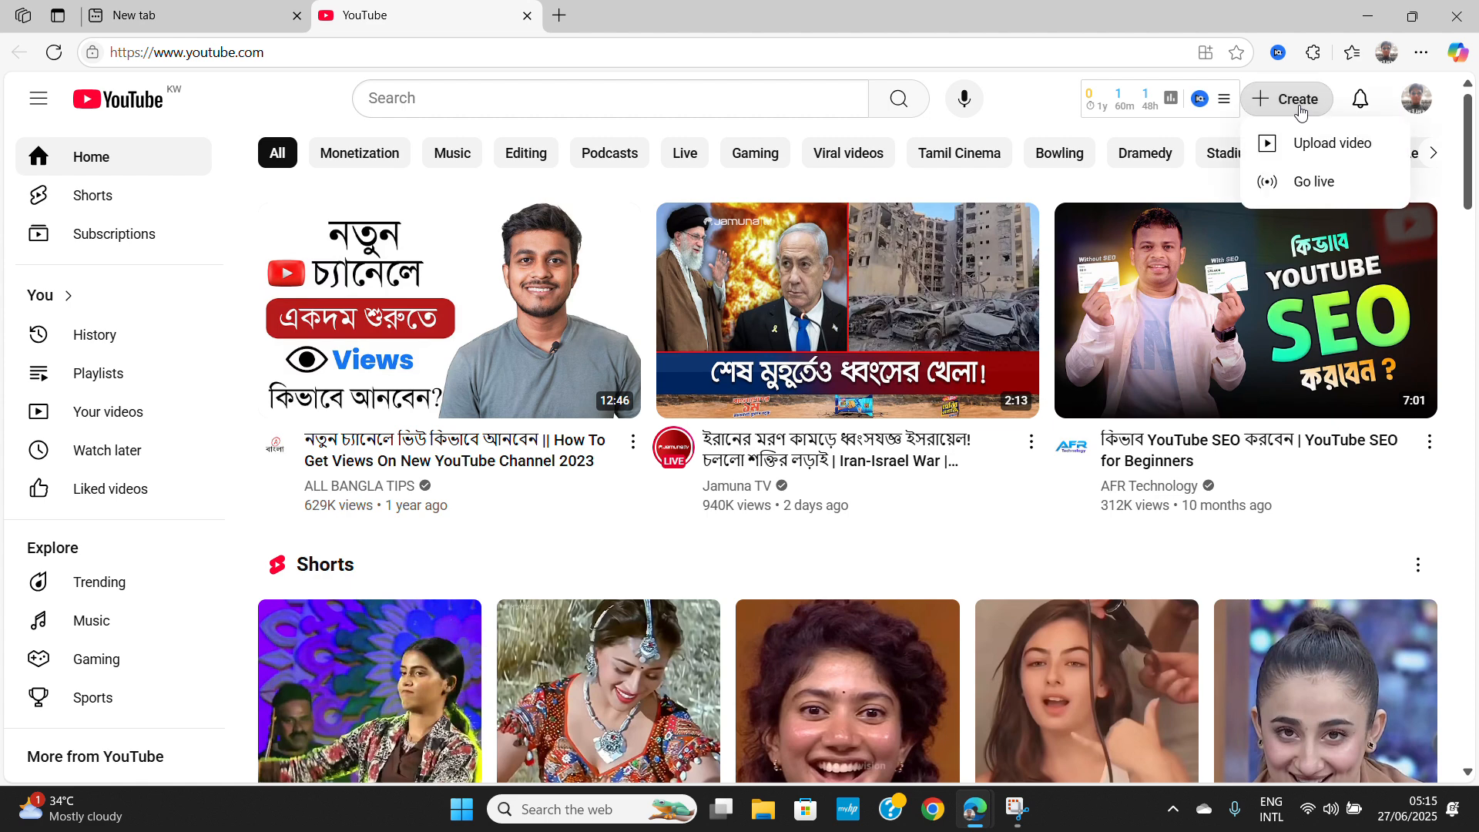
{"action": "left_click", "coordinate": [1305, 144]}
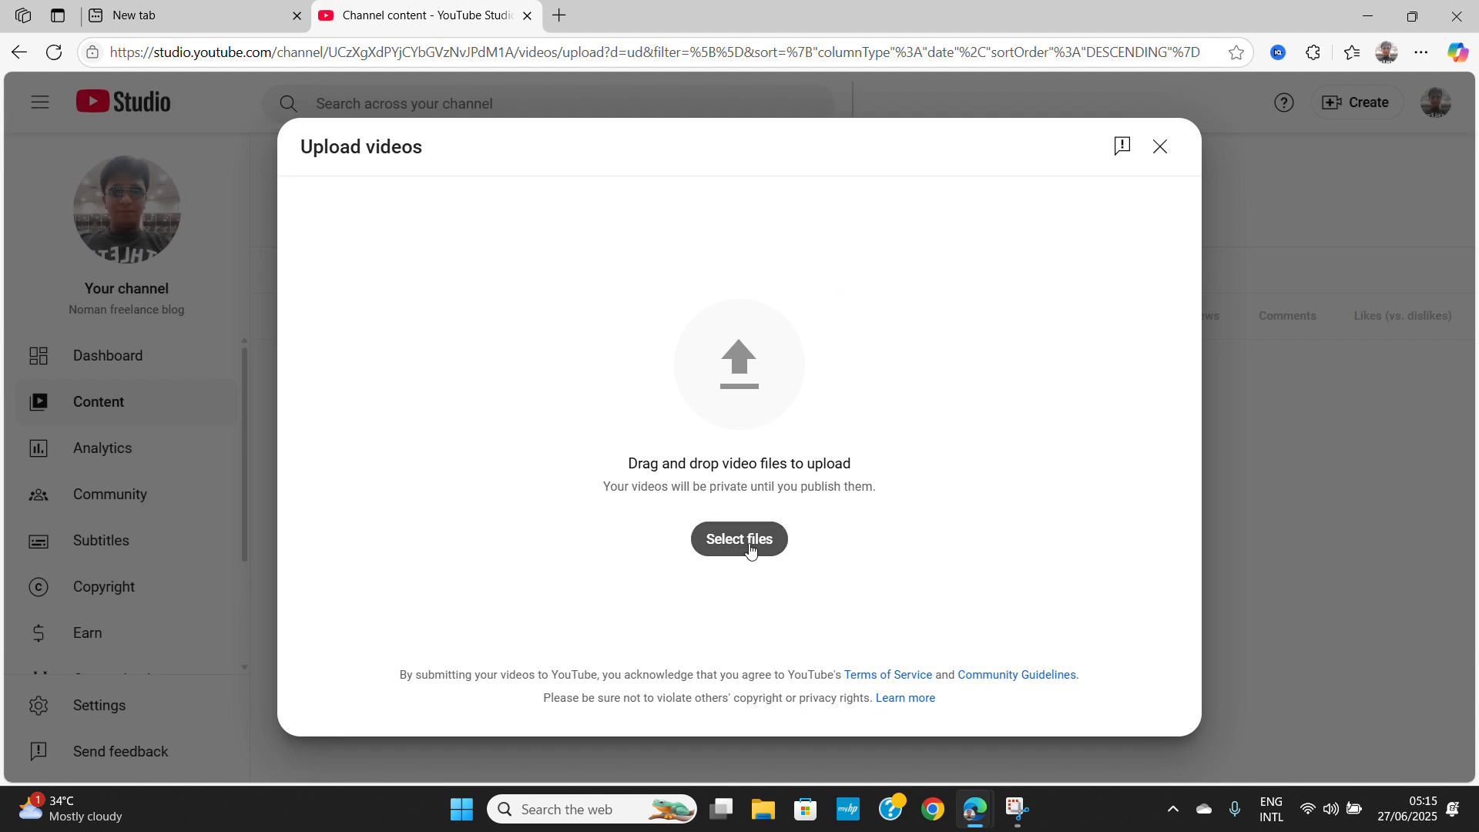
{"action": "left_click", "coordinate": [751, 547]}
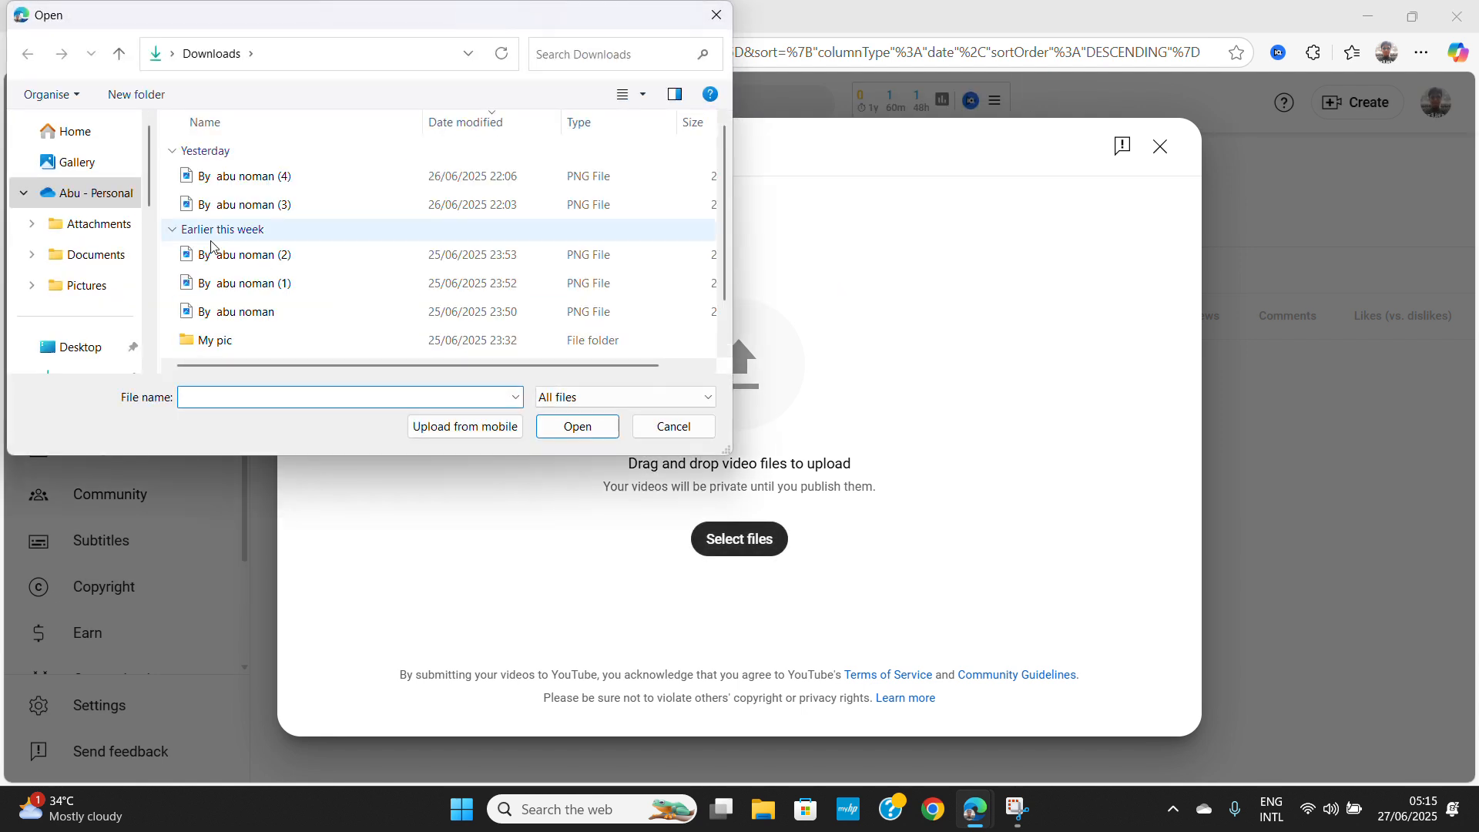
{"action": "scroll", "coordinate": [69, 246], "scroll_direction": "down", "scroll_amount": 3}
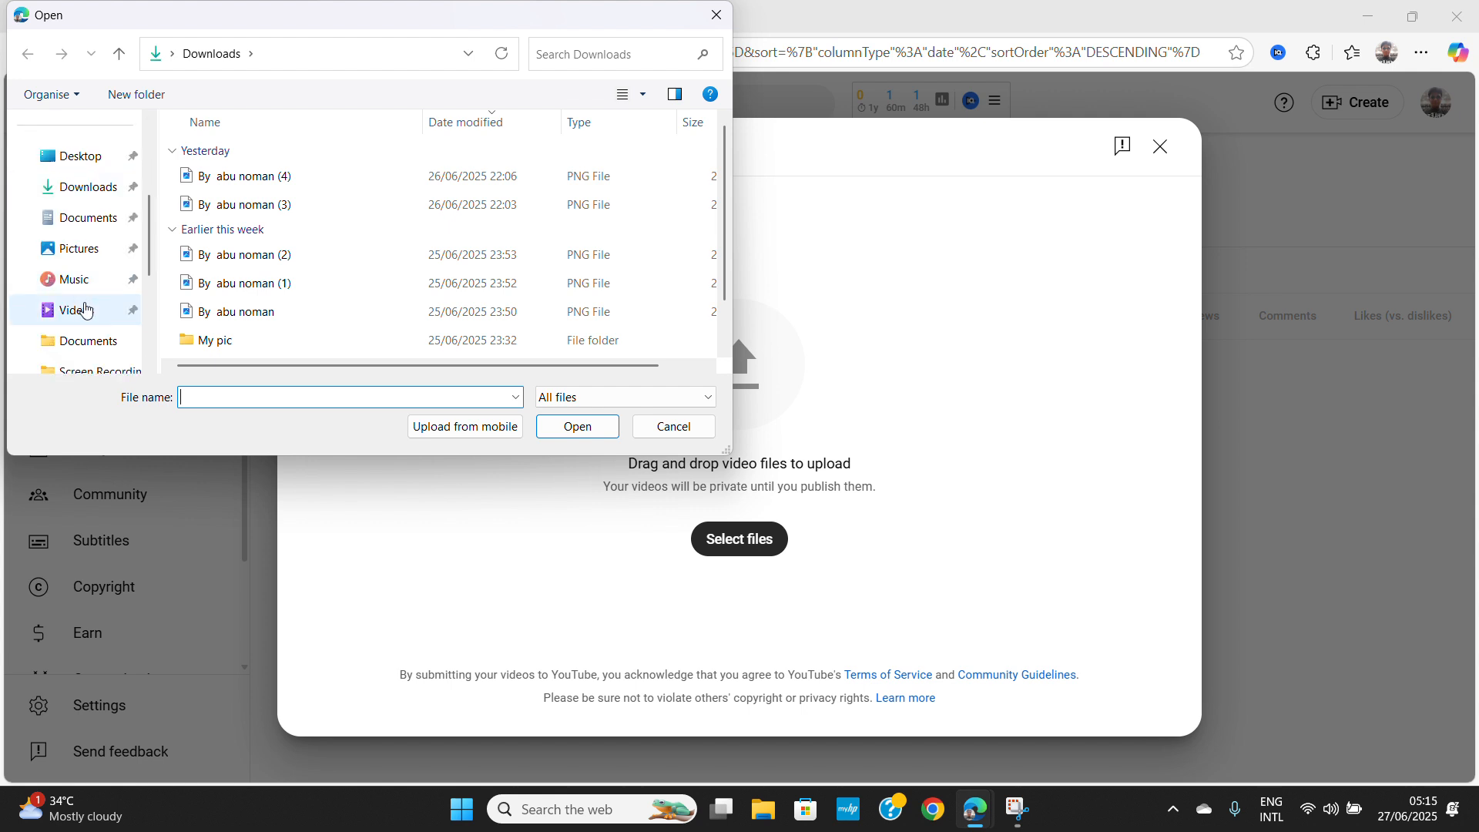
{"action": "left_click", "coordinate": [86, 311]}
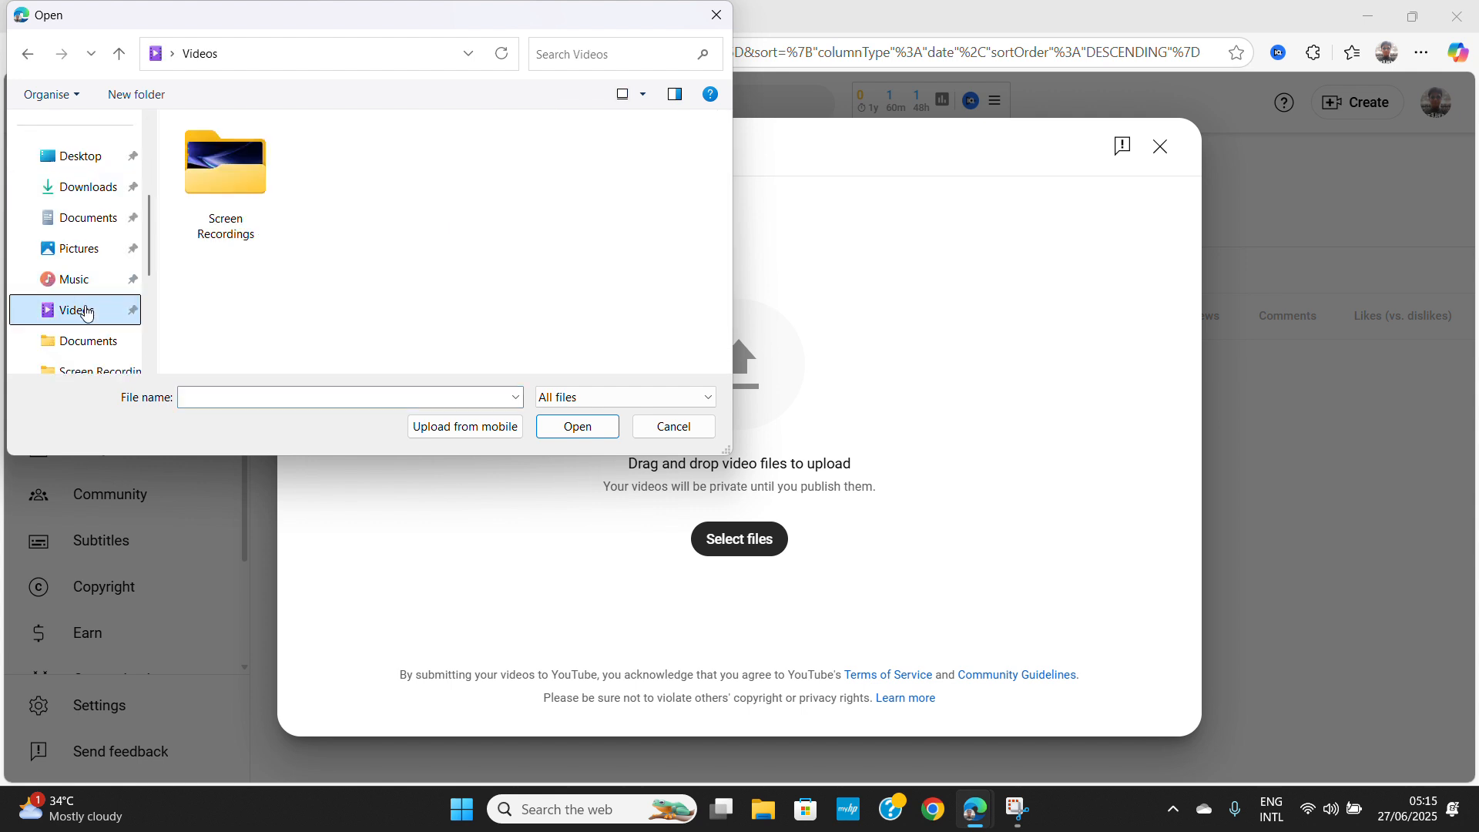
{"action": "left_click", "coordinate": [208, 196]}
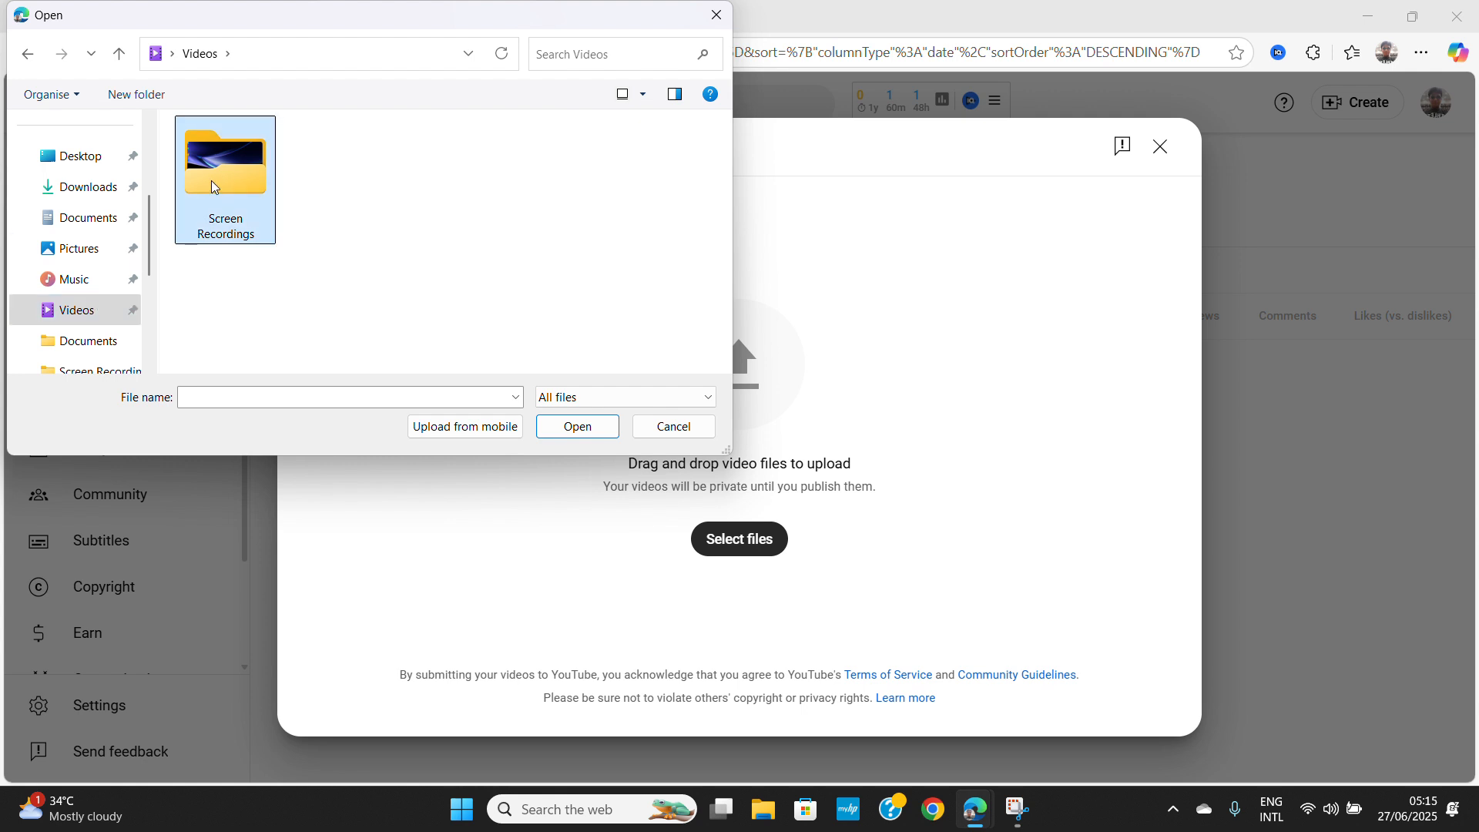
{"action": "double_click", "coordinate": [212, 180]}
{"action": "double_click", "coordinate": [211, 180]}
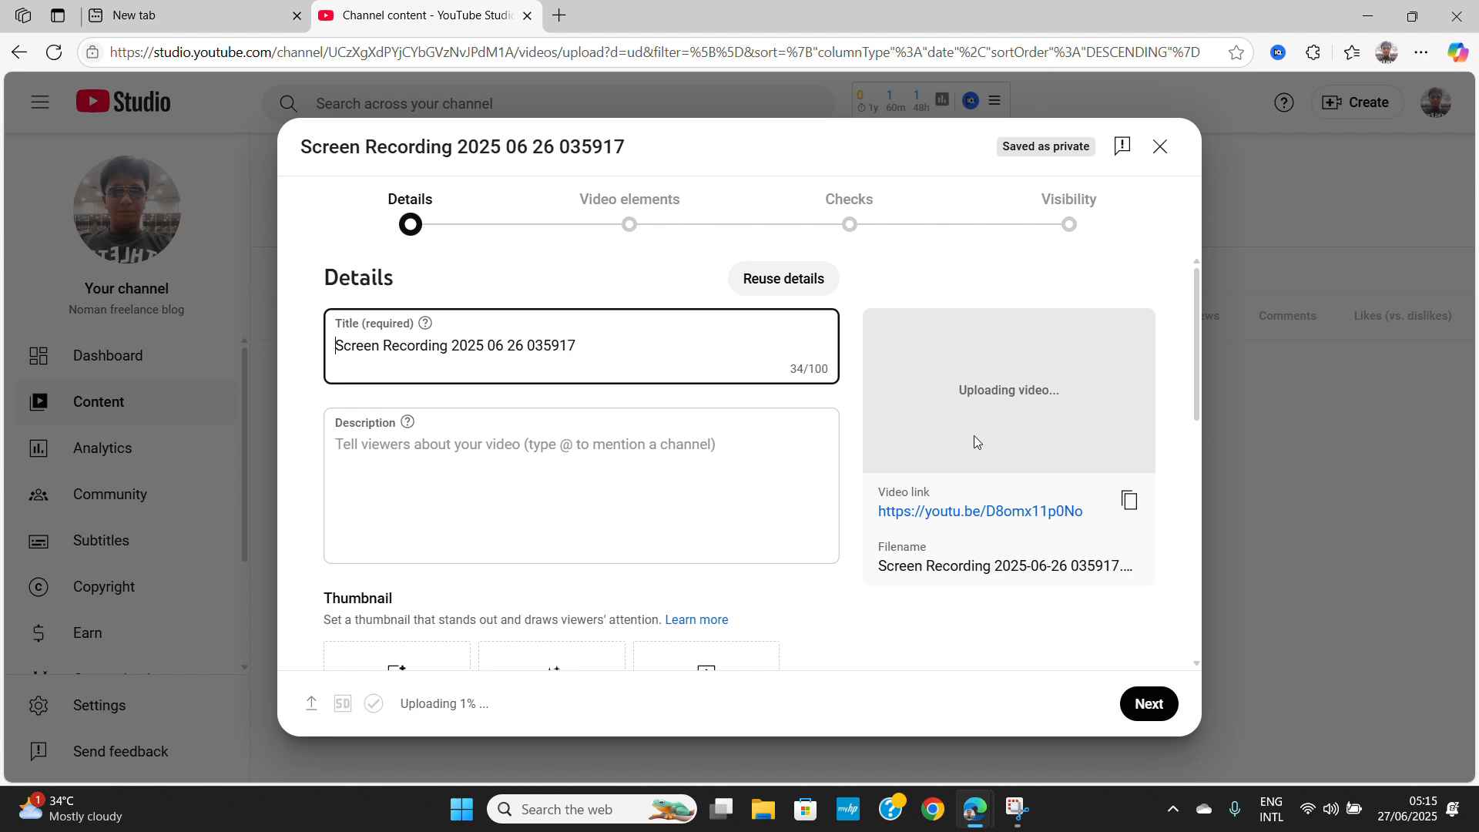
Clear the default title from the video's details
{"action": "mouse_move", "coordinate": [992, 818]}
{"action": "left_click_drag", "start_coordinate": [578, 343], "coordinate": [256, 332]}
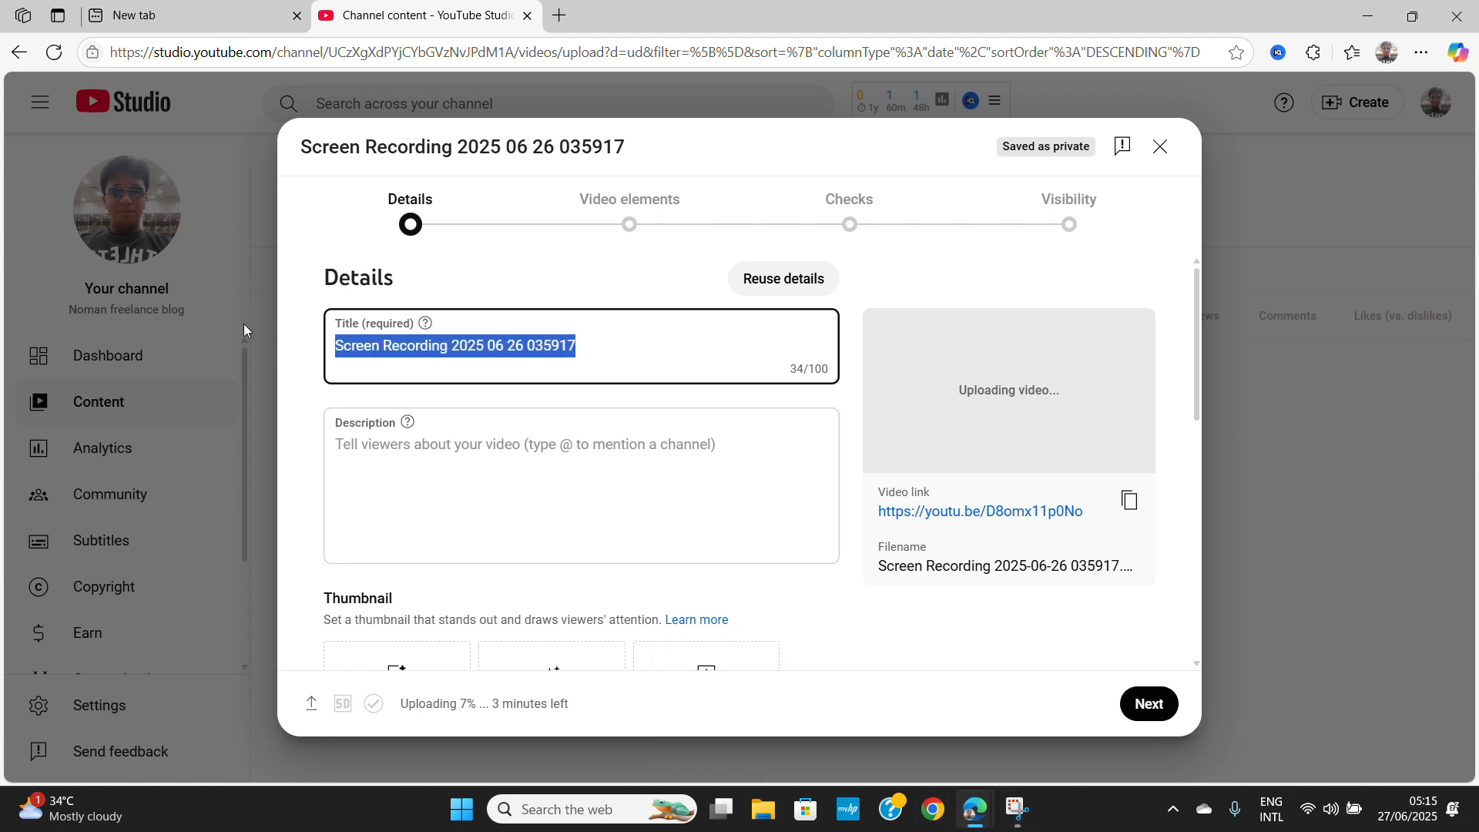
{"action": "key", "text": "BackSpace"}
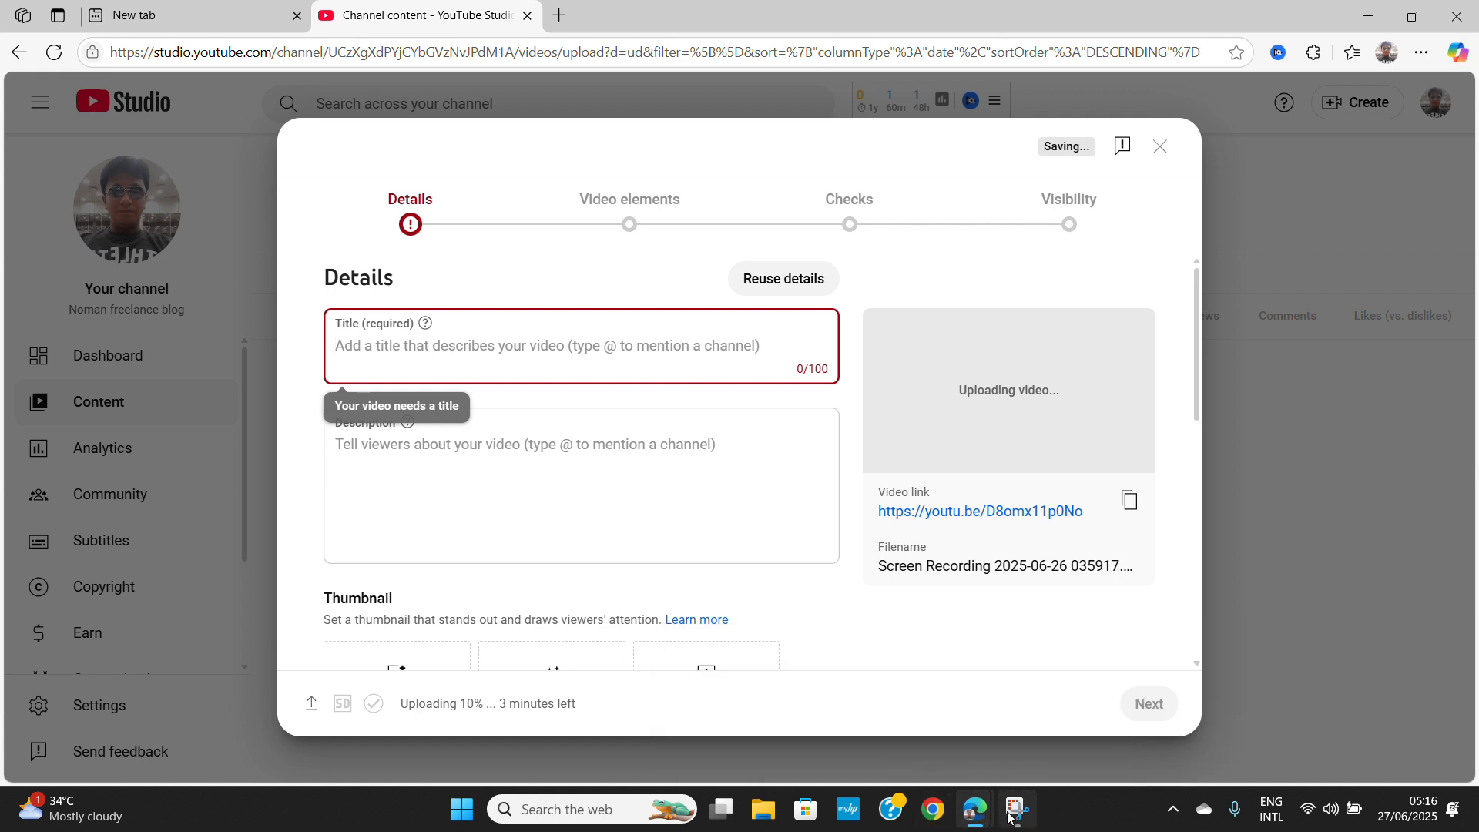
Minimize the browser and open the Word document "YouTube Keyword" from the OneDrive Documents folder
{"action": "mouse_move", "coordinate": [1016, 816]}
{"action": "mouse_move", "coordinate": [965, 816]}
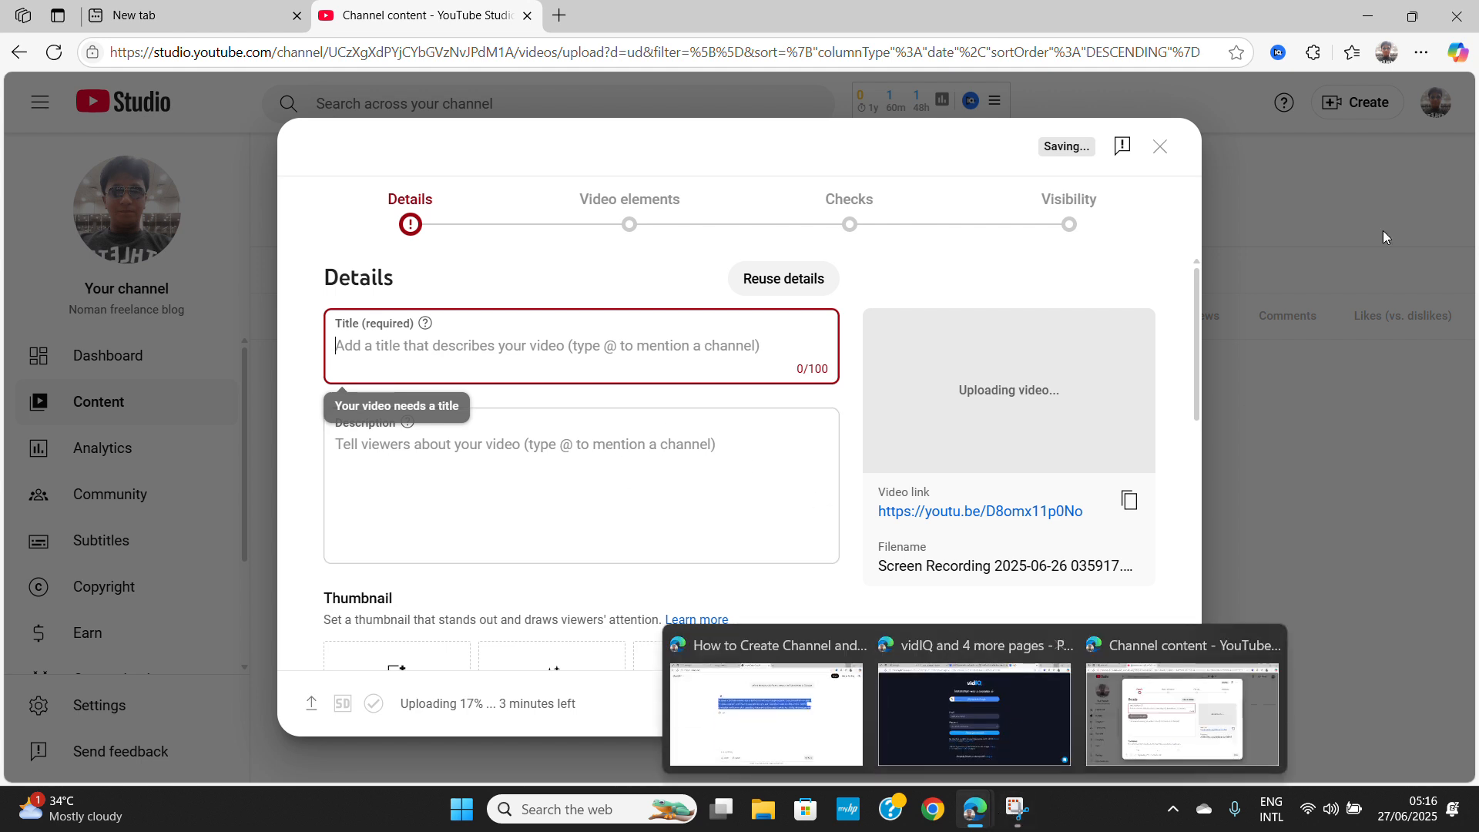
{"action": "left_click", "coordinate": [1367, 16]}
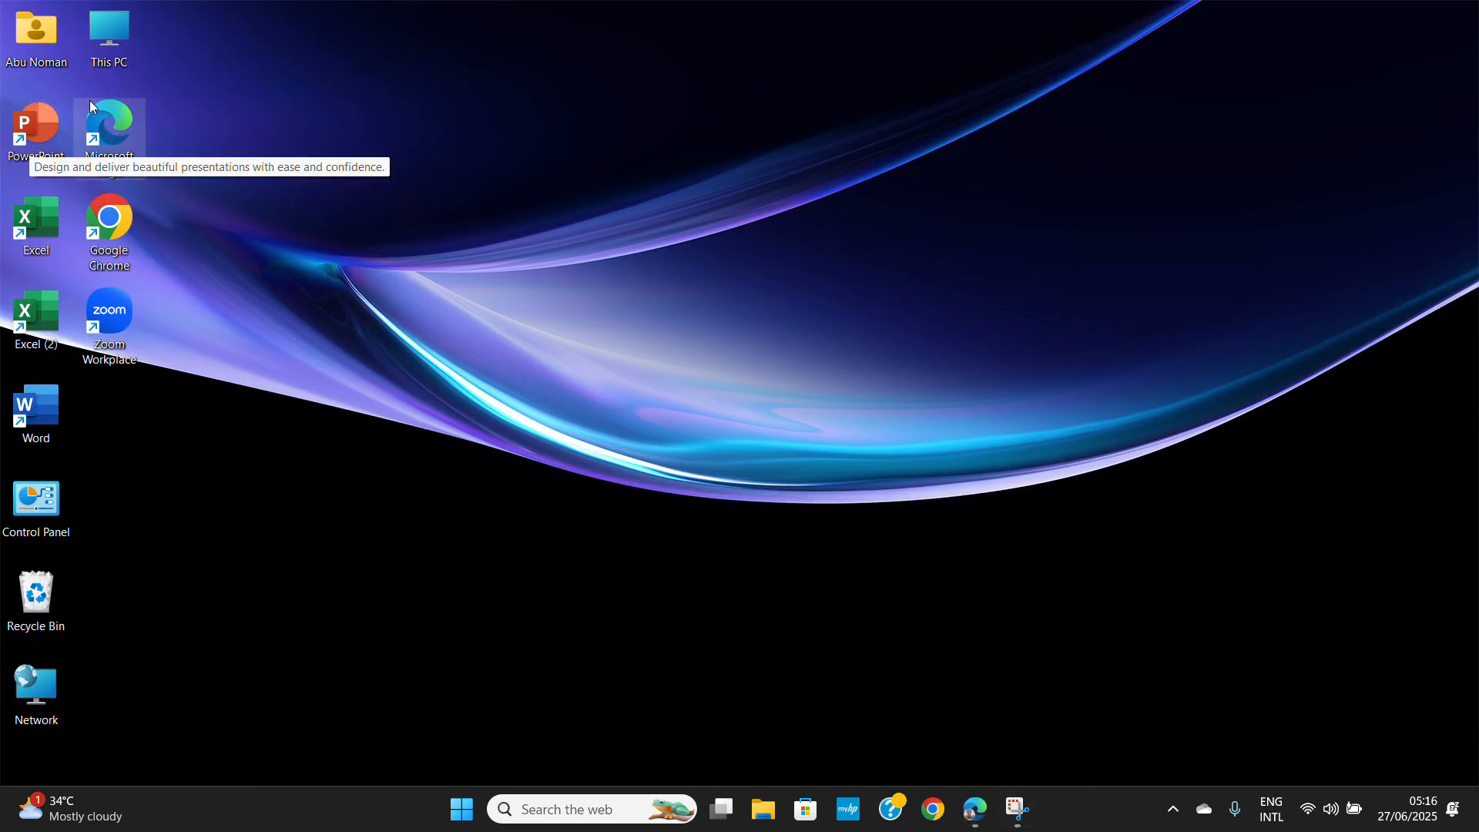
{"action": "double_click", "coordinate": [94, 53]}
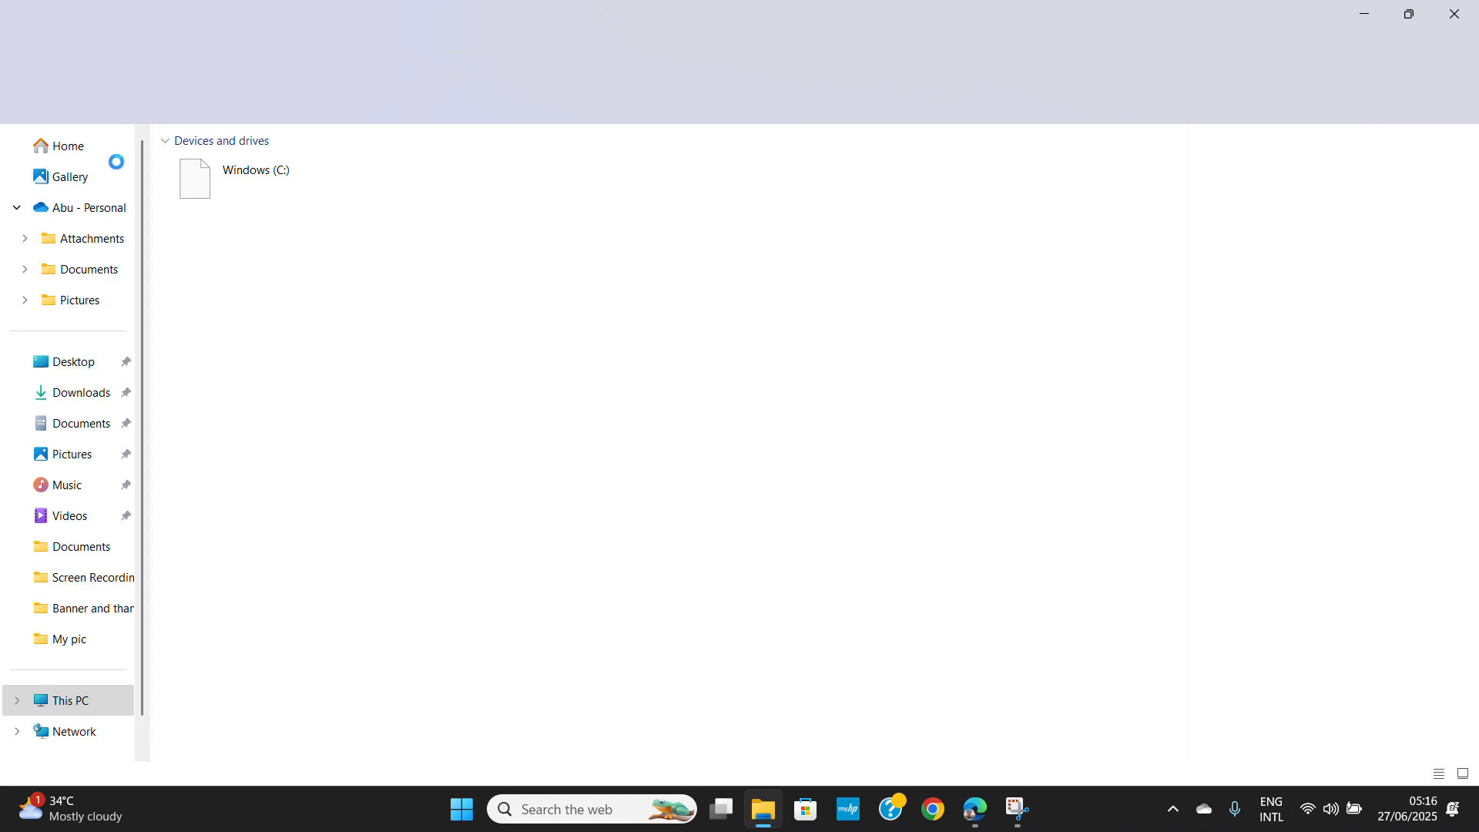
{"action": "left_click", "coordinate": [79, 431]}
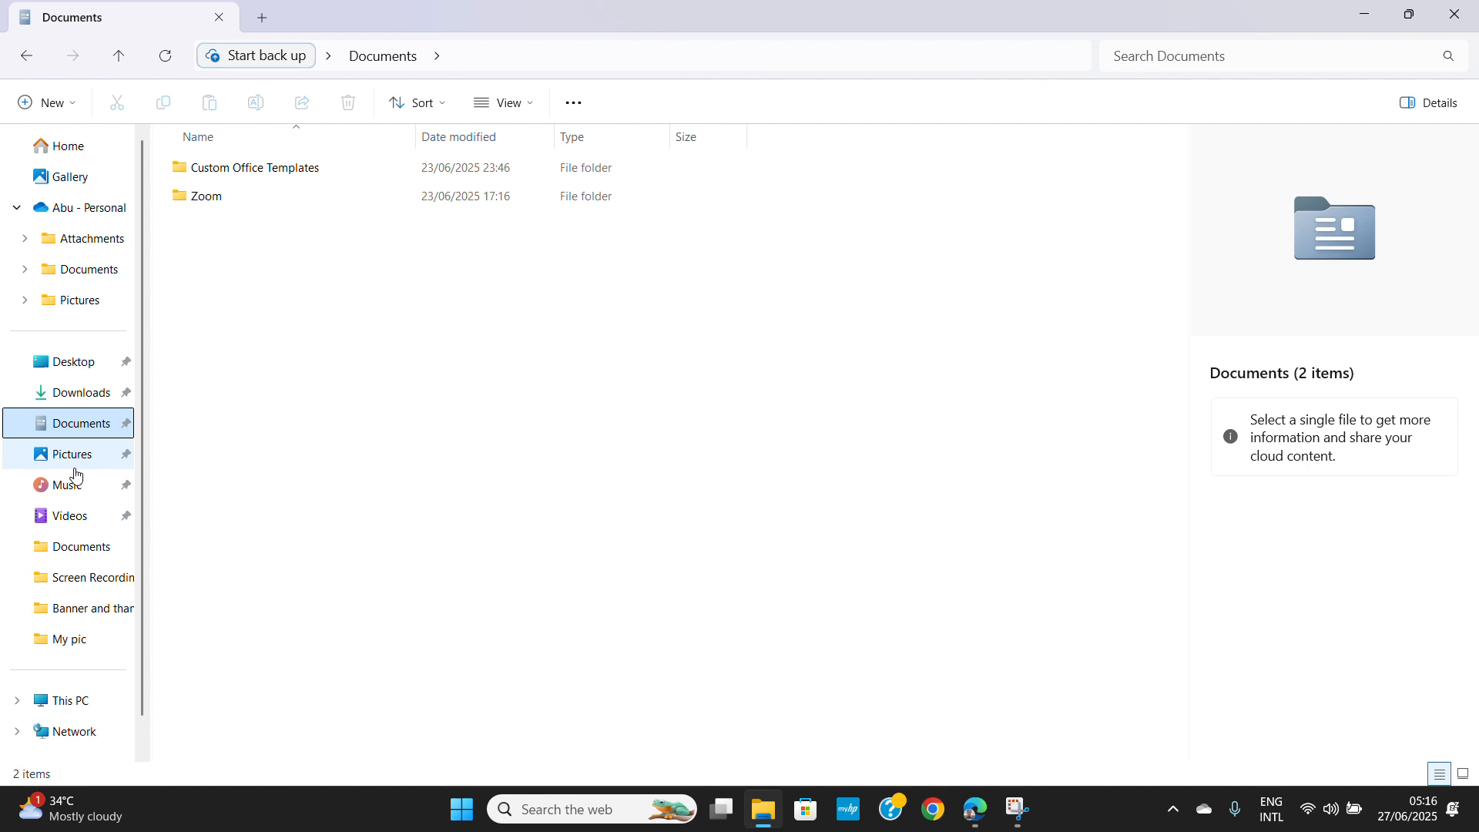
{"action": "left_click", "coordinate": [66, 547]}
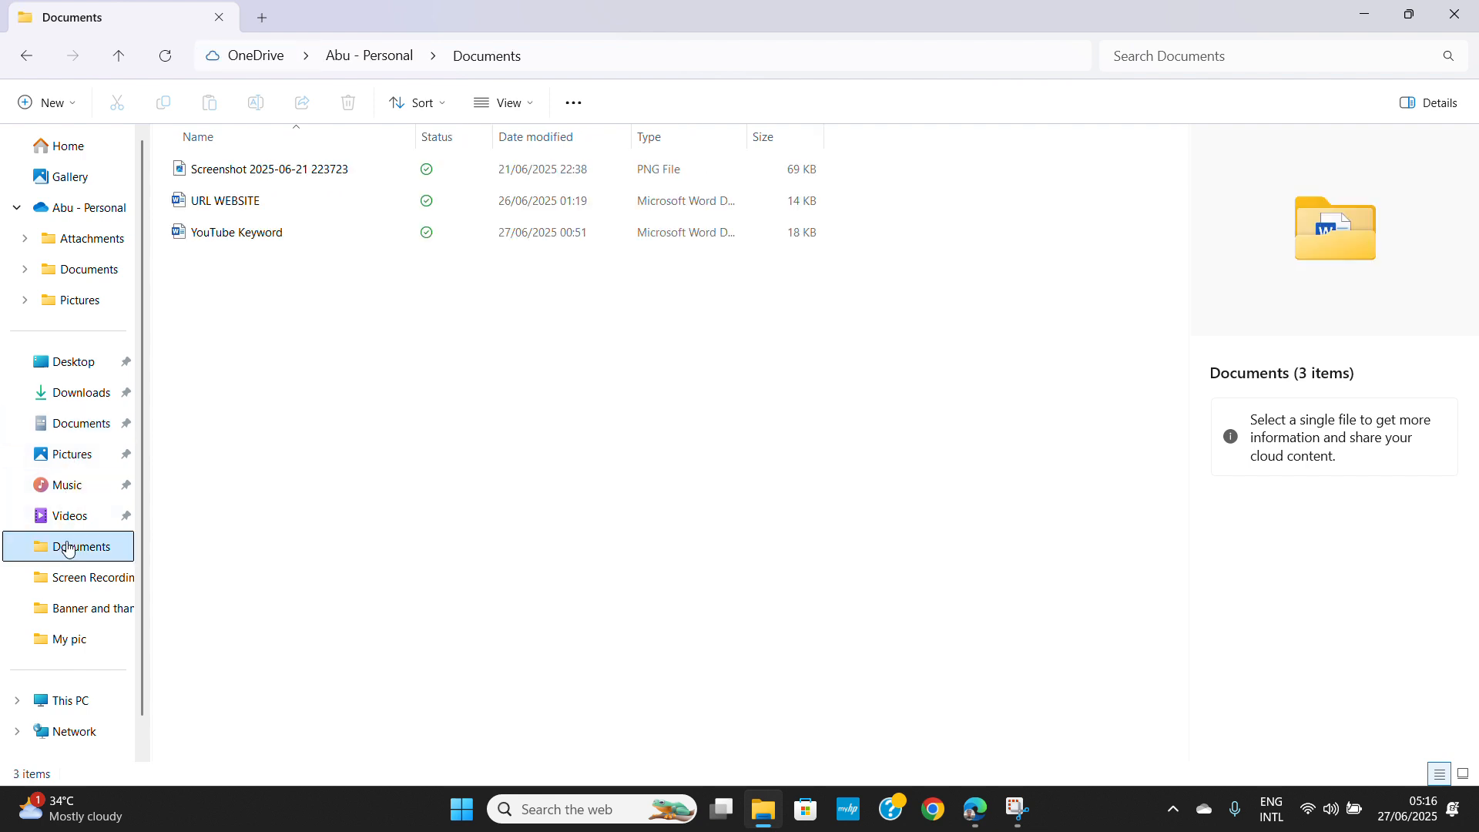
{"action": "left_click", "coordinate": [235, 241]}
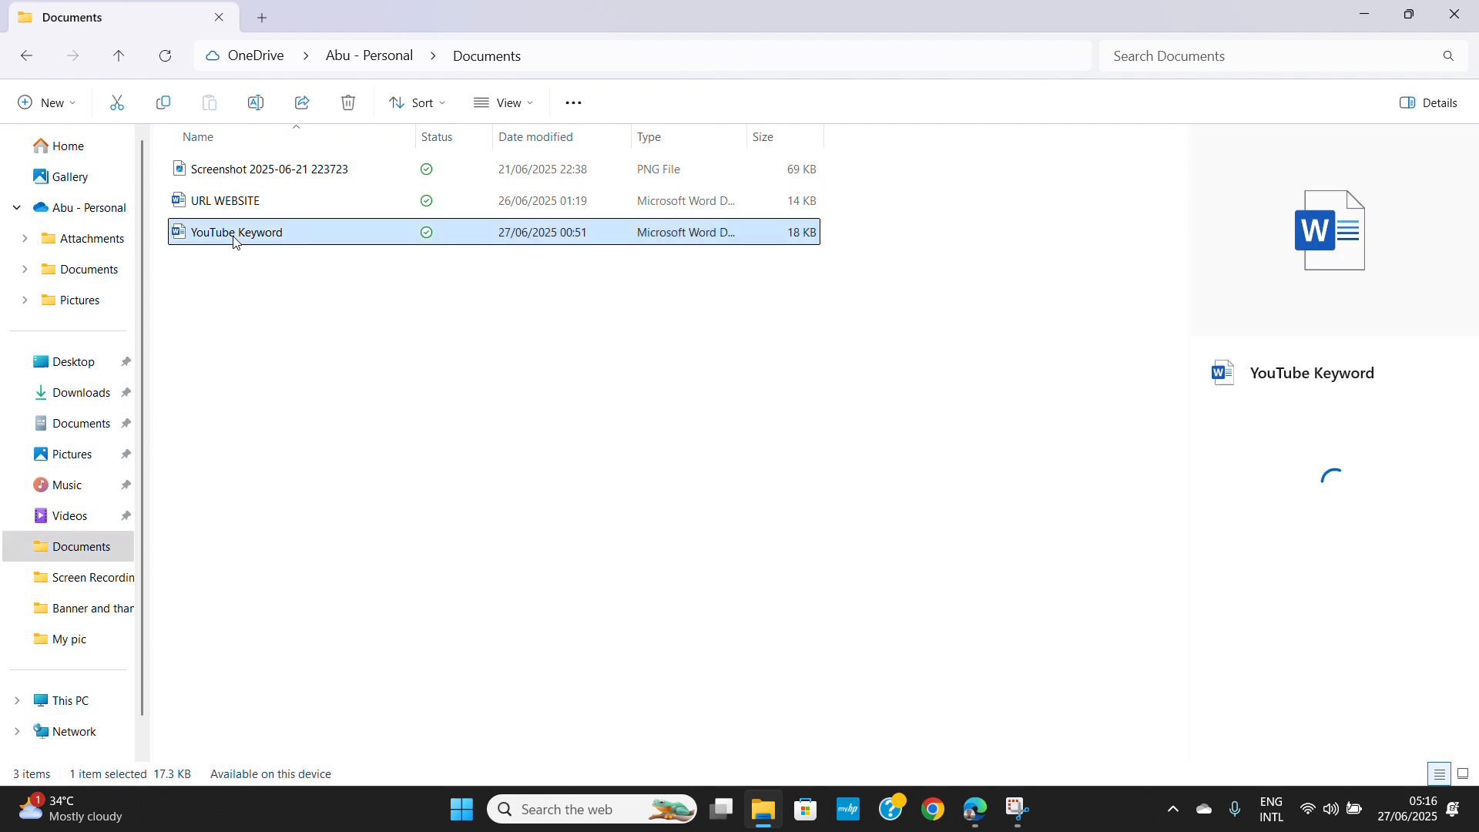
{"action": "double_click", "coordinate": [235, 235]}
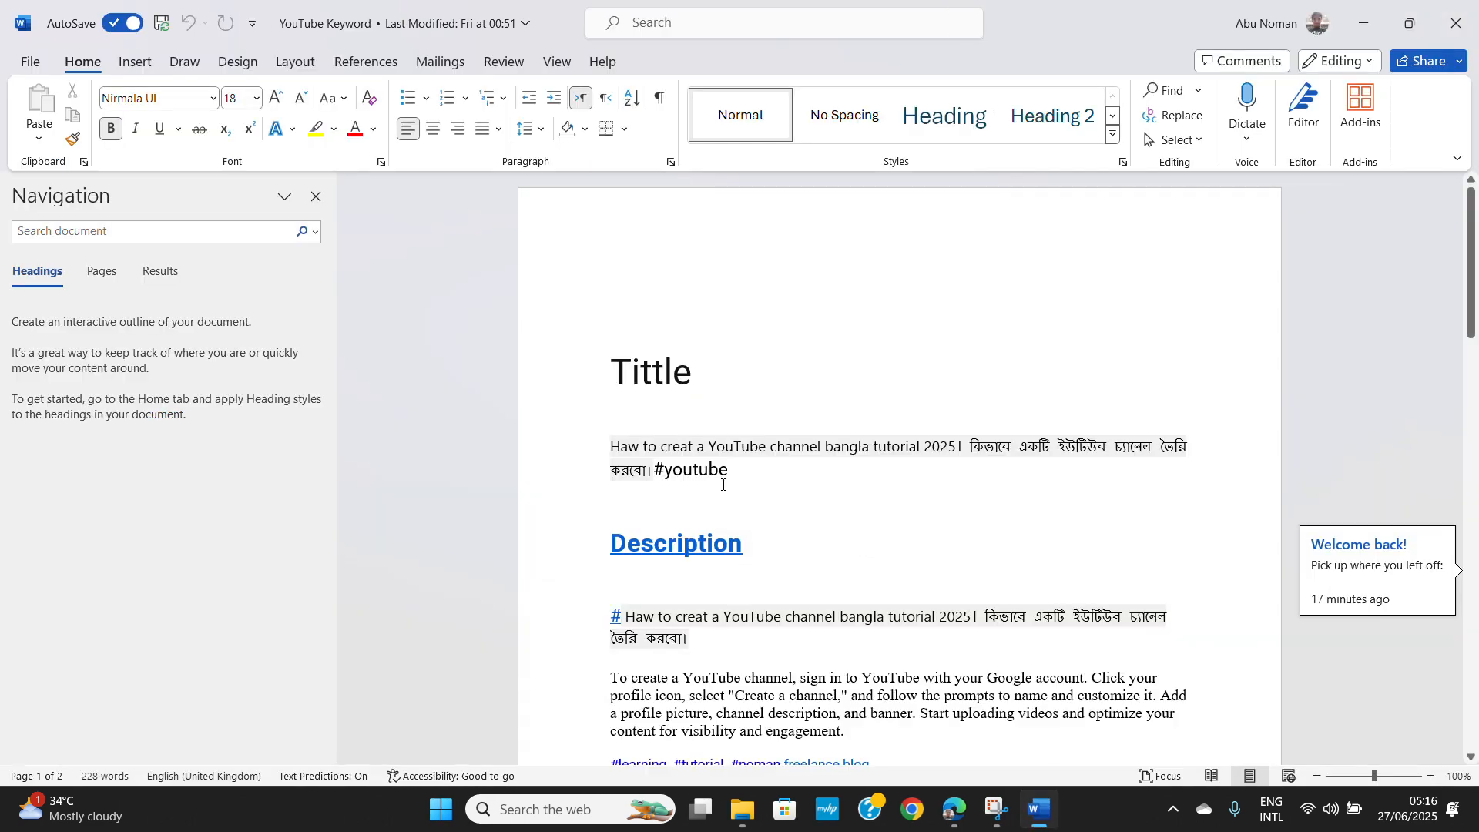
Copy the full title text under the "Tittle" heading, from "Haw to creat a YouTube channel" through "#youtube"
{"action": "left_click_drag", "start_coordinate": [602, 451], "coordinate": [812, 465]}
{"action": "key", "text": "ctrl+c"}
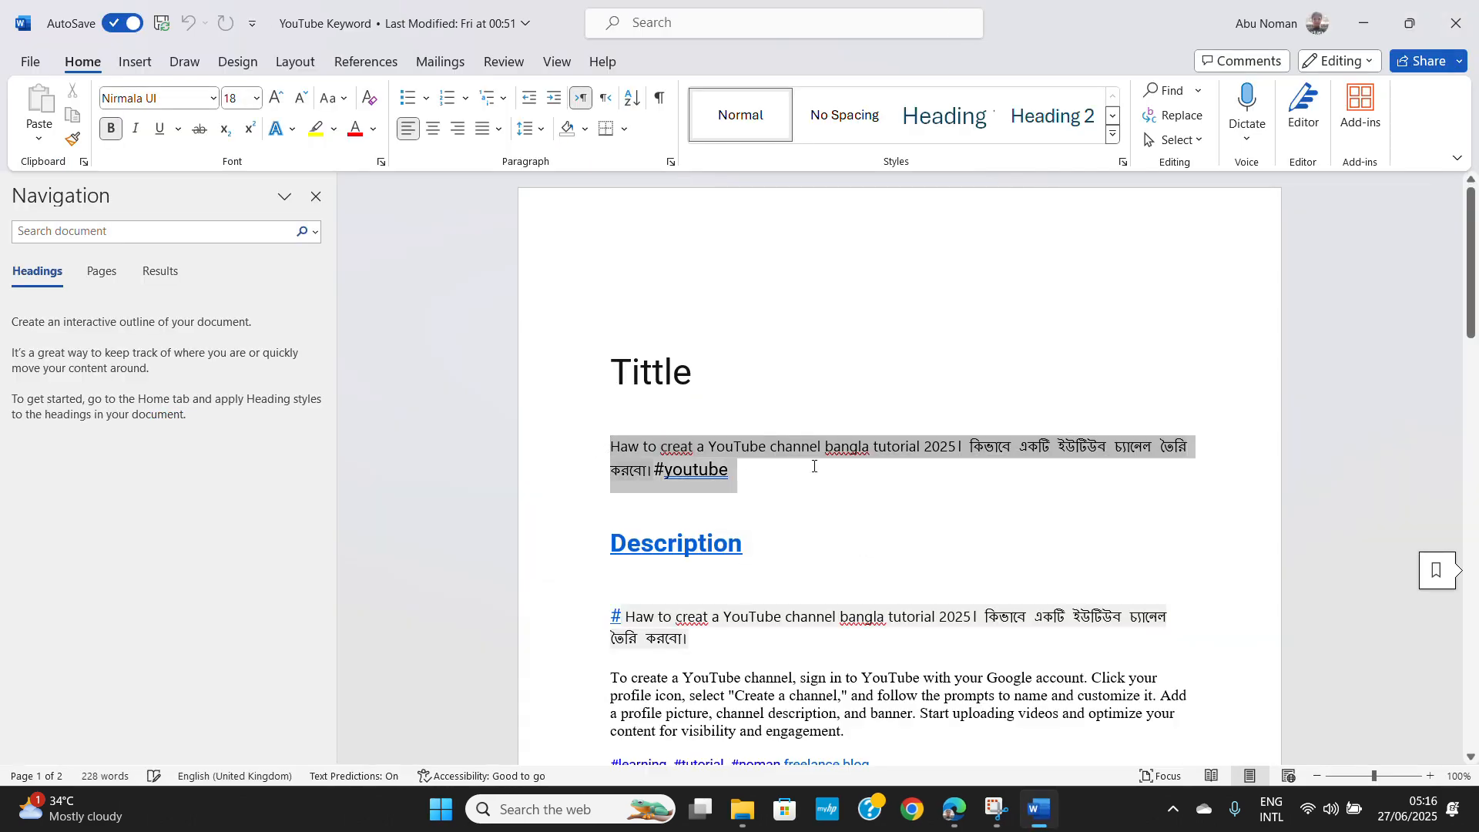
{"action": "right_click", "coordinate": [725, 474]}
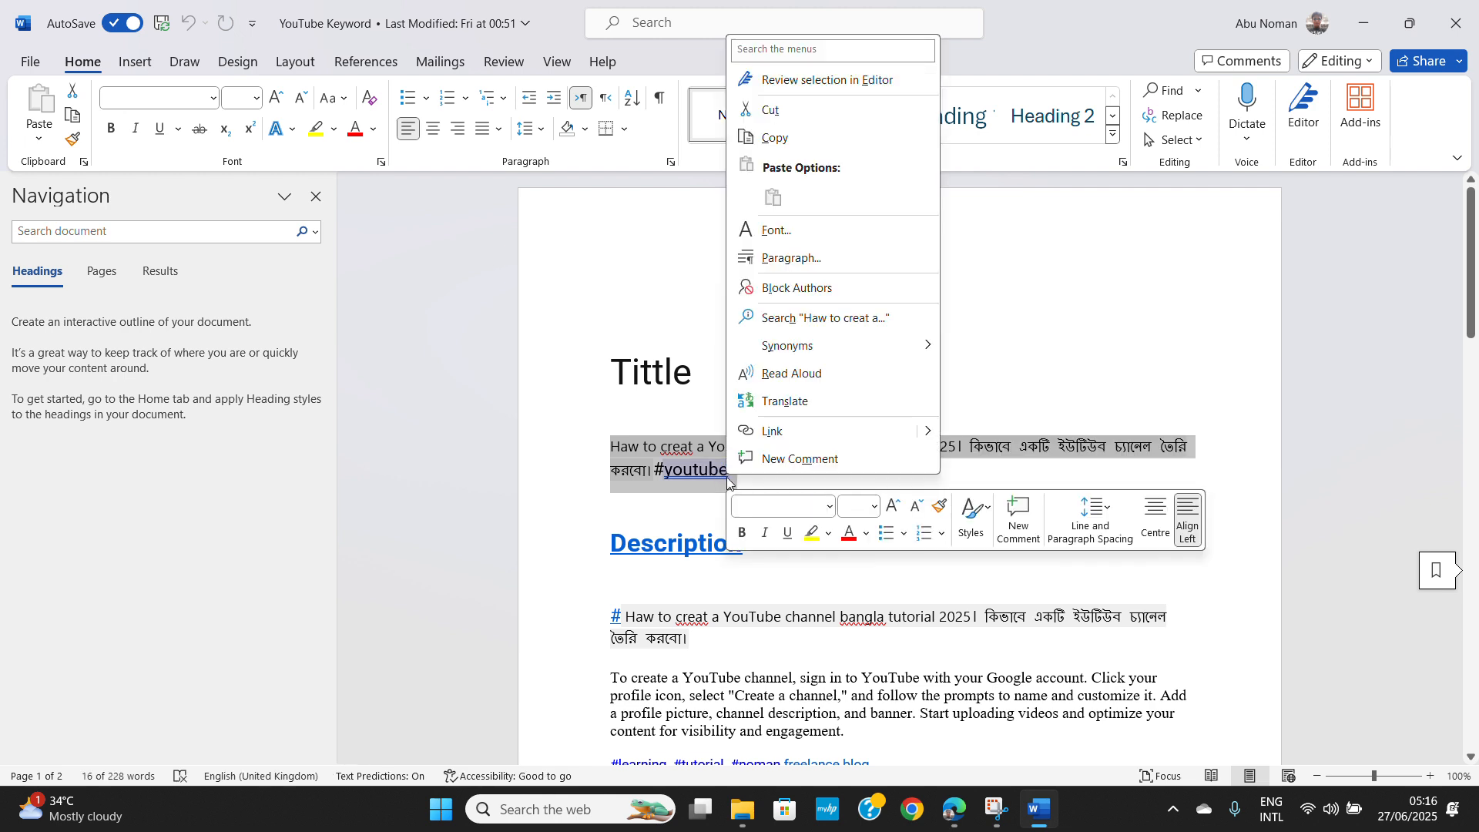
{"action": "left_click", "coordinate": [775, 137]}
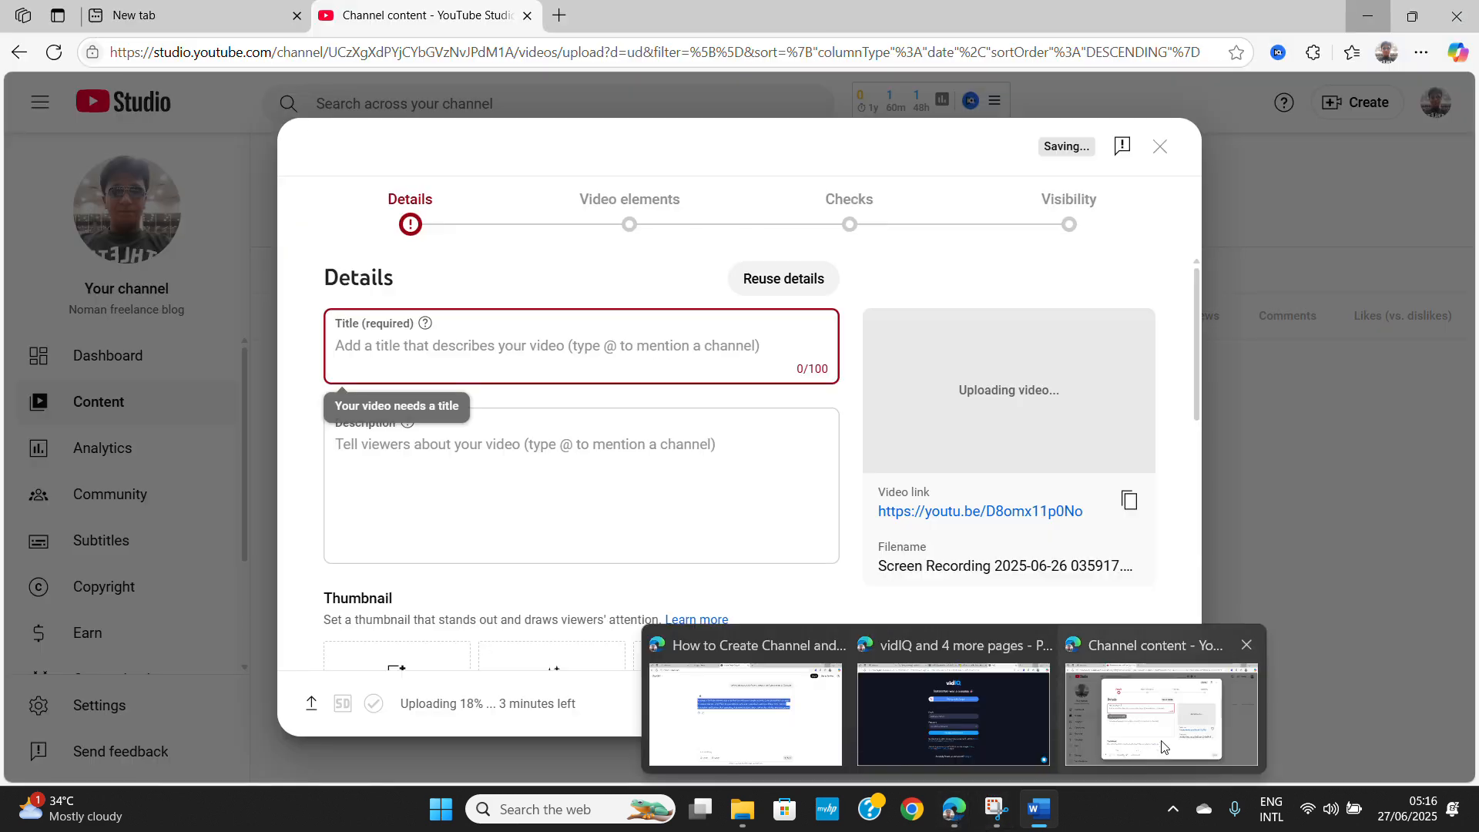
Switch back to the YouTube Studio upload in Edge and paste the copied text as the video title
{"action": "left_click", "coordinate": [1163, 745]}
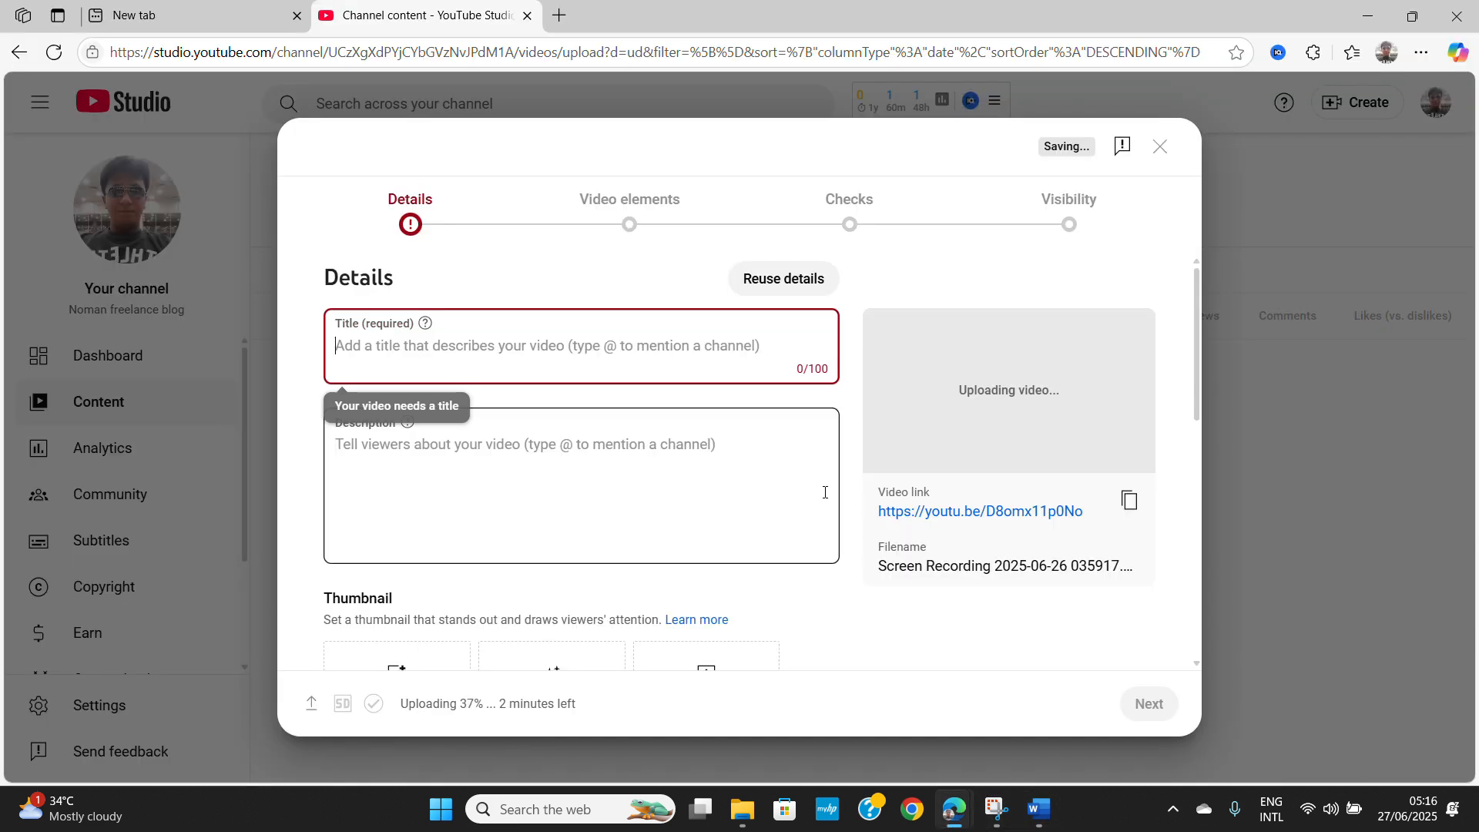
{"action": "left_click", "coordinate": [657, 359]}
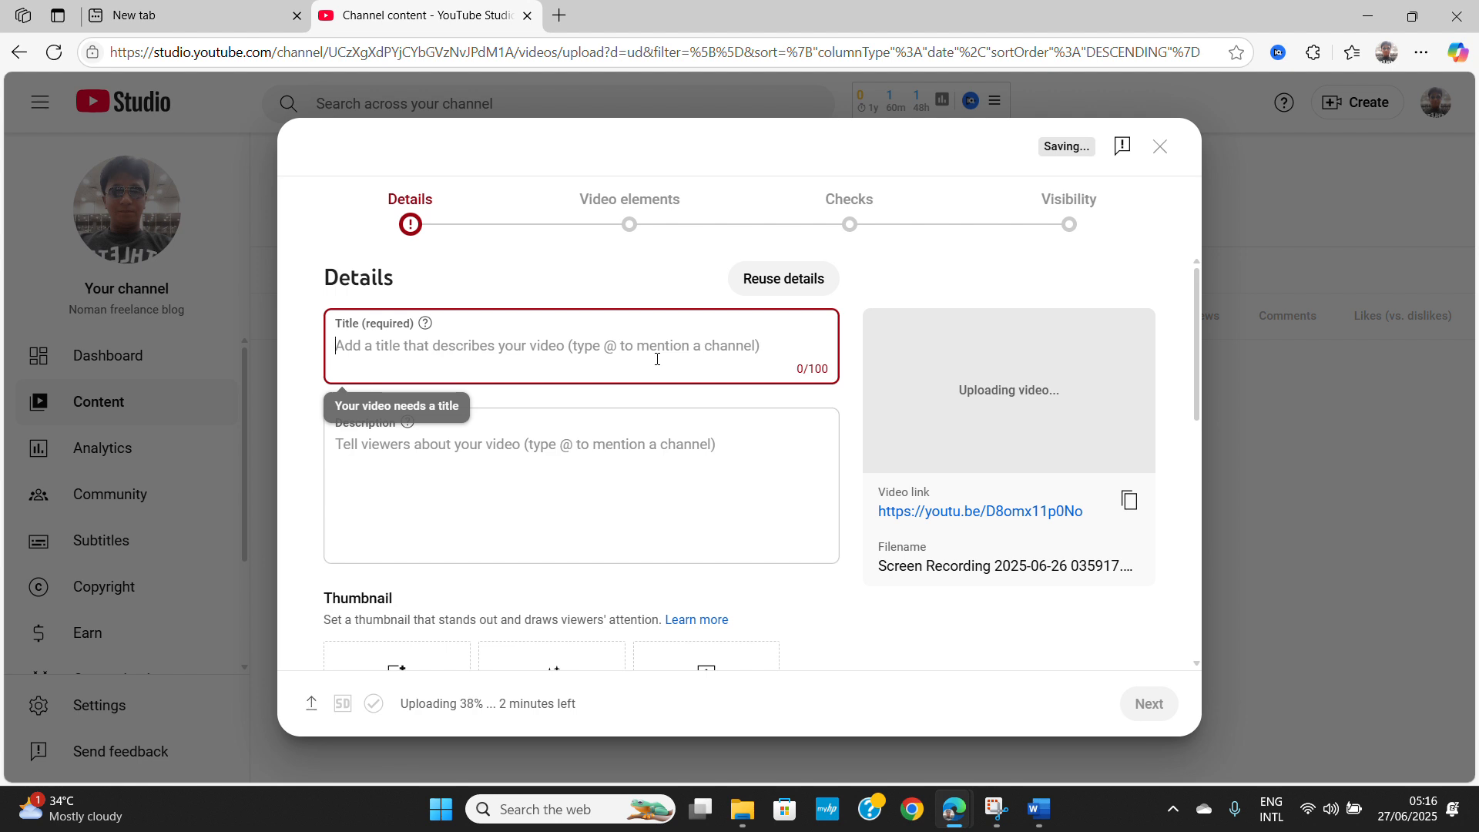
{"action": "right_click", "coordinate": [657, 359]}
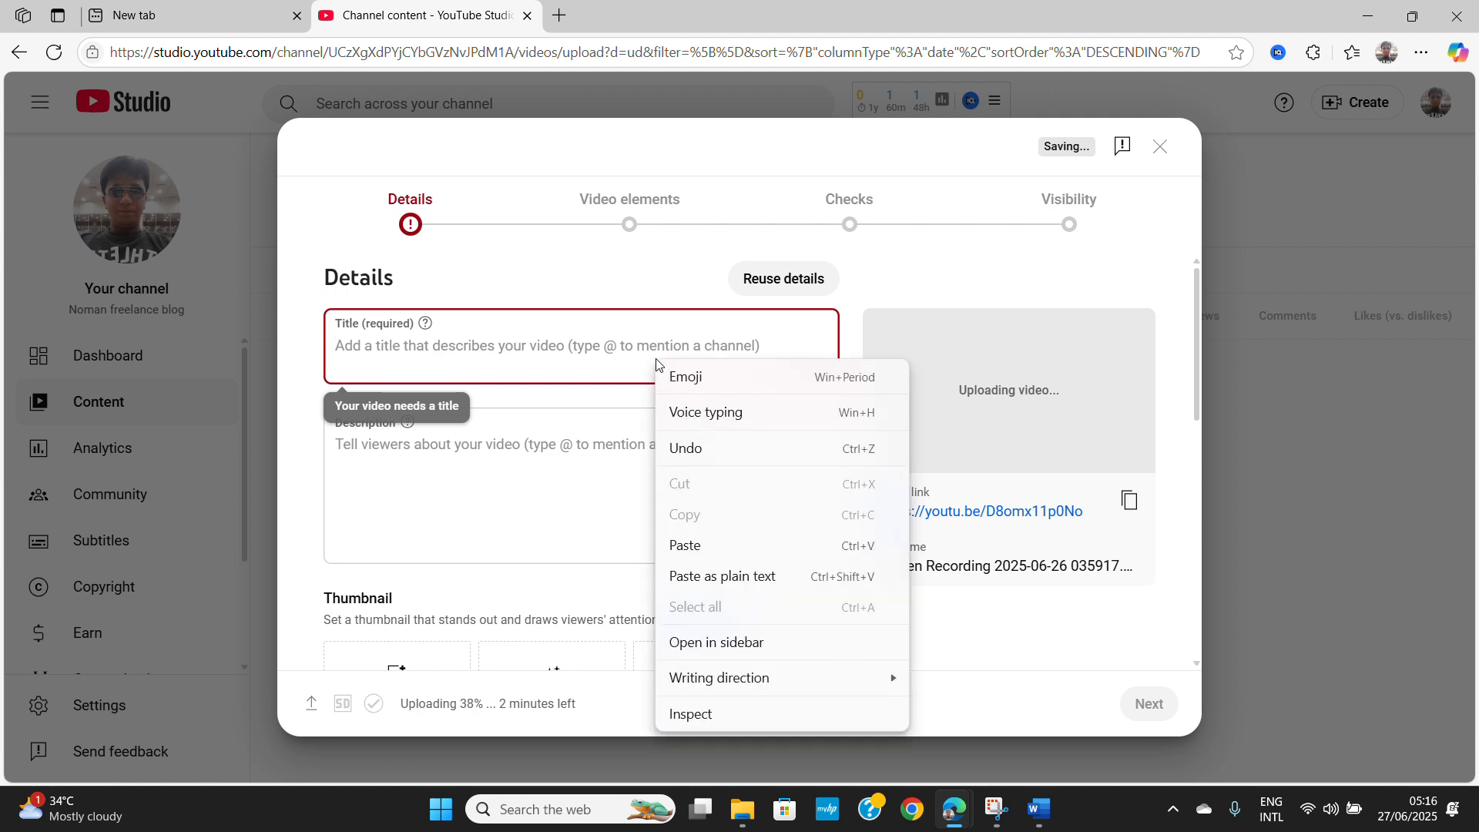
{"action": "left_click", "coordinate": [694, 546]}
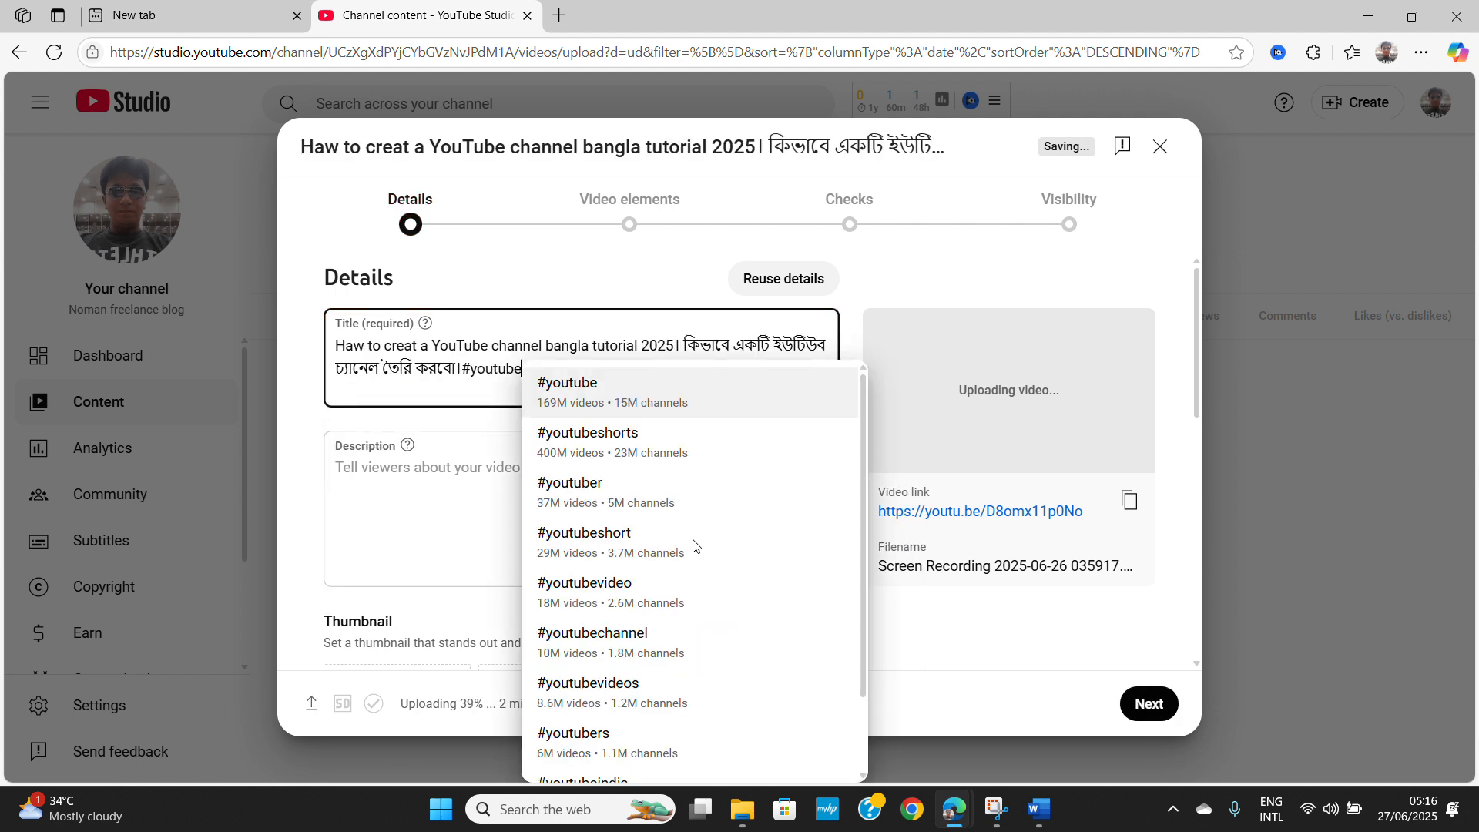
Correct the spelling-flagged hashtag at the end of the video title, replacing it with the suggested #youtube hashtag
{"action": "left_click", "coordinate": [416, 473]}
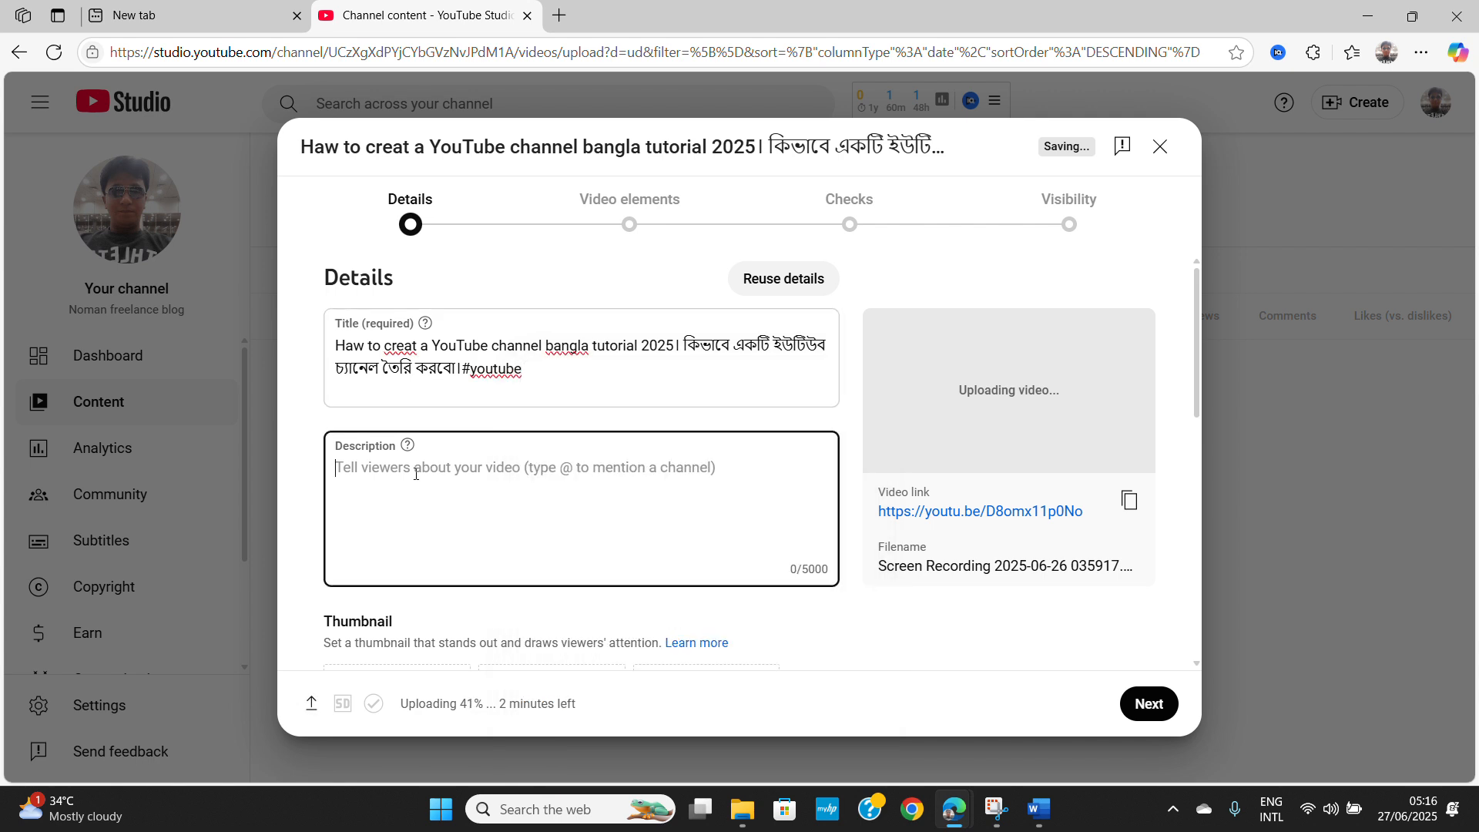
{"action": "left_click", "coordinate": [497, 377]}
{"action": "right_click", "coordinate": [497, 377]}
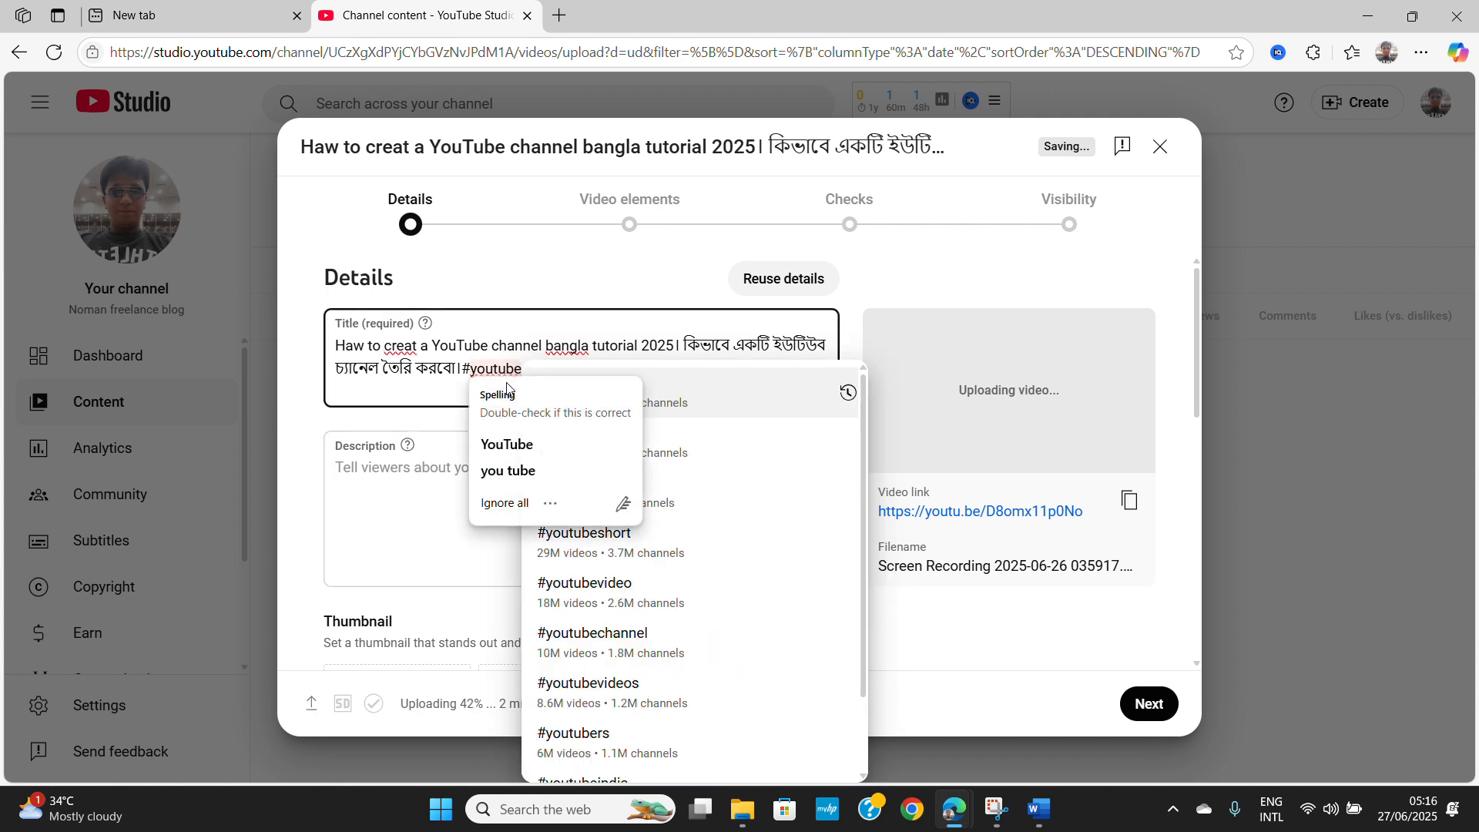
{"action": "left_click", "coordinate": [508, 449]}
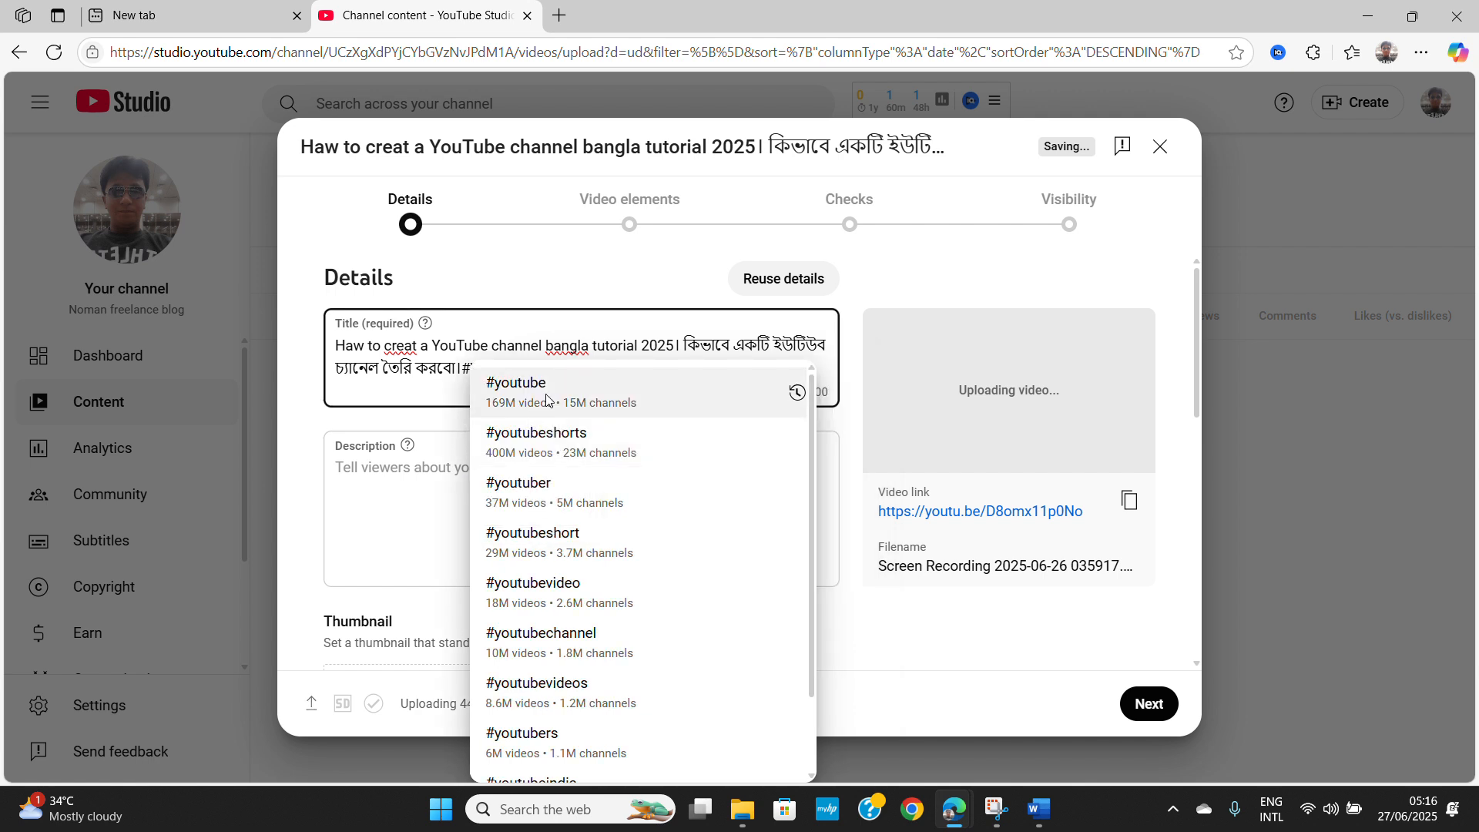
{"action": "left_click", "coordinate": [546, 399]}
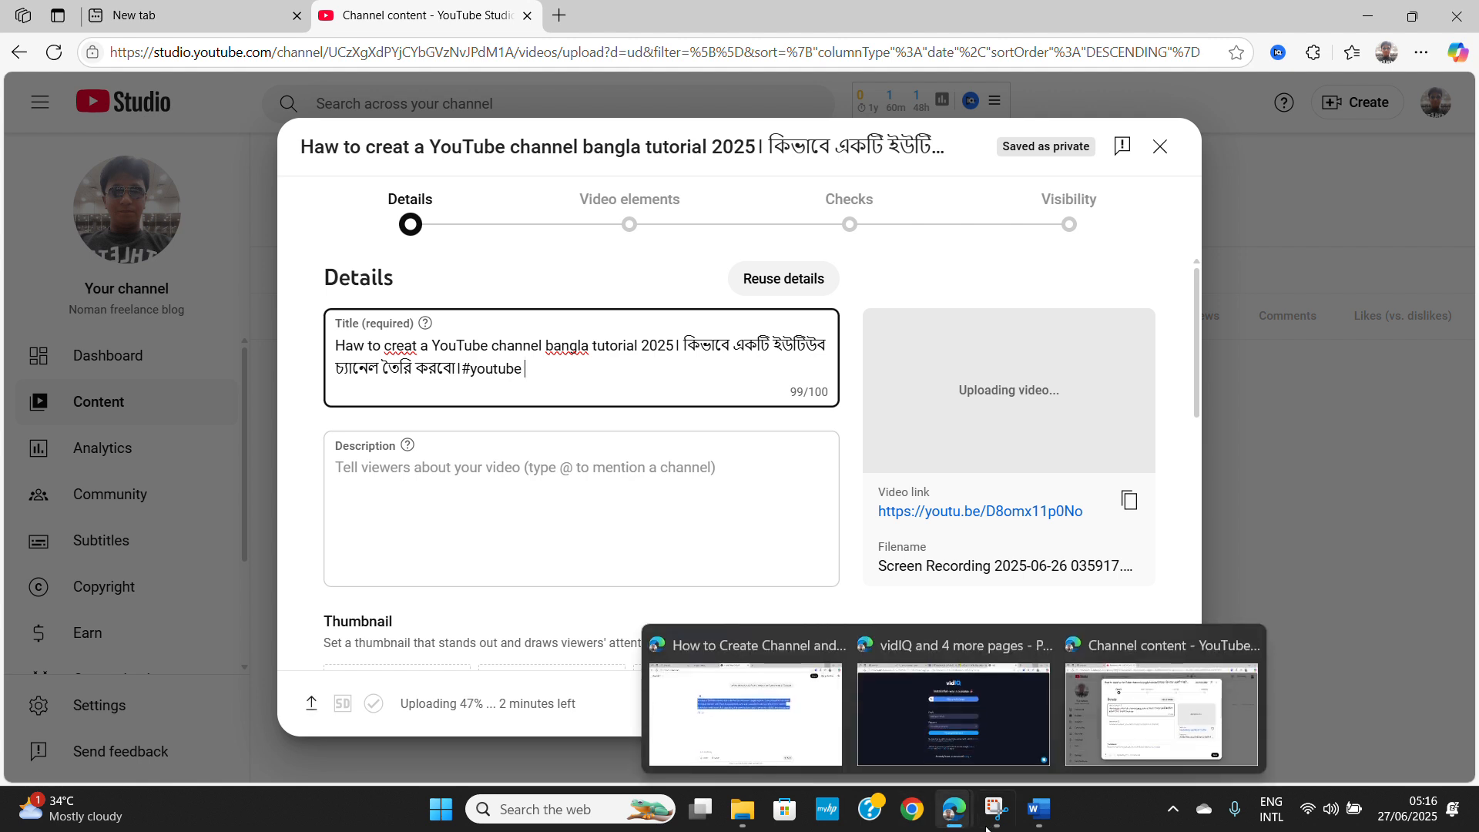
Switch to the Word document and copy the text under the "Description" heading, from its title line through the hashtag line
{"action": "mouse_move", "coordinate": [936, 821]}
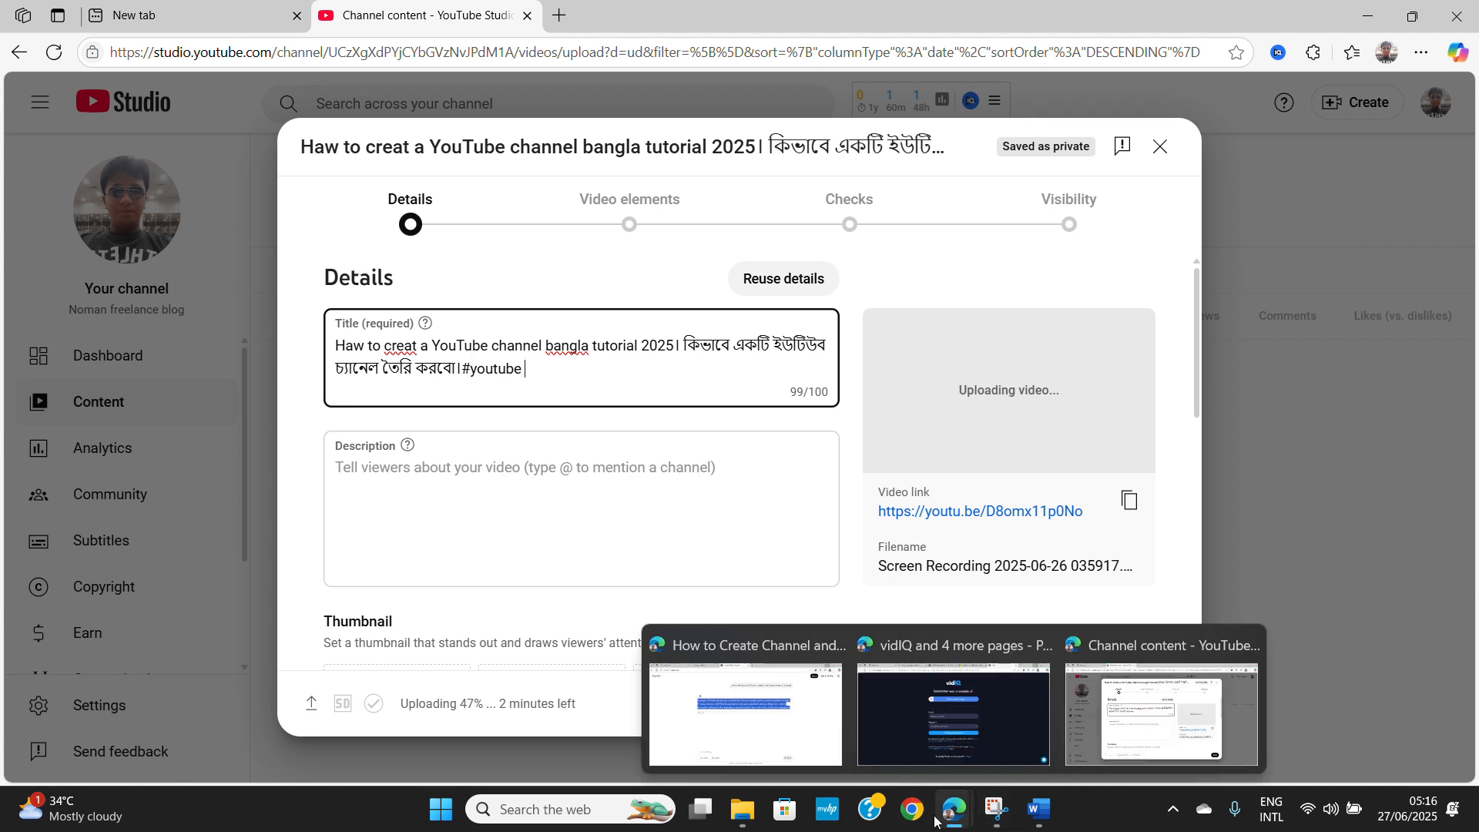
{"action": "left_click", "coordinate": [524, 477]}
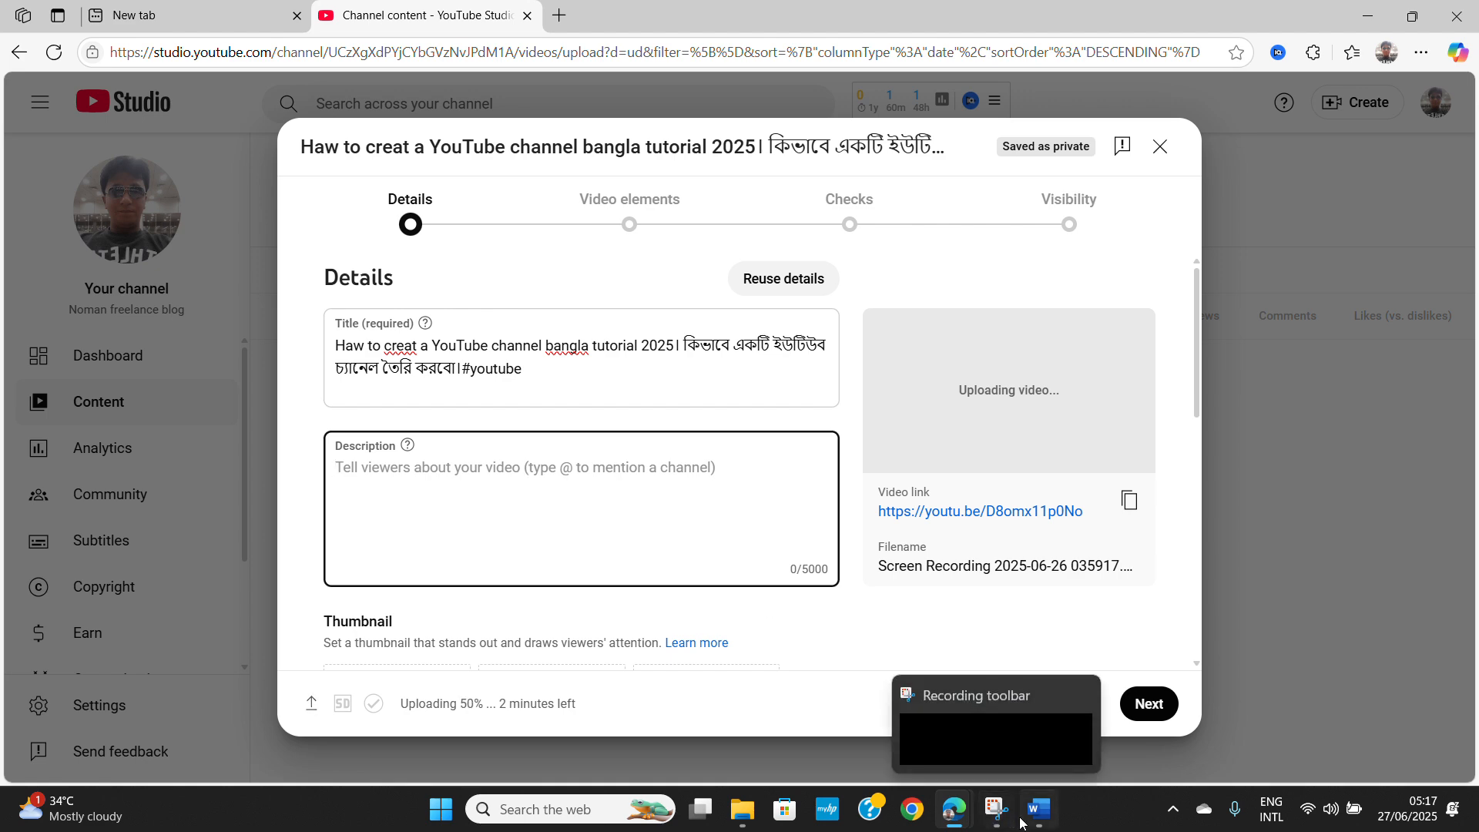
{"action": "left_click", "coordinate": [1055, 722]}
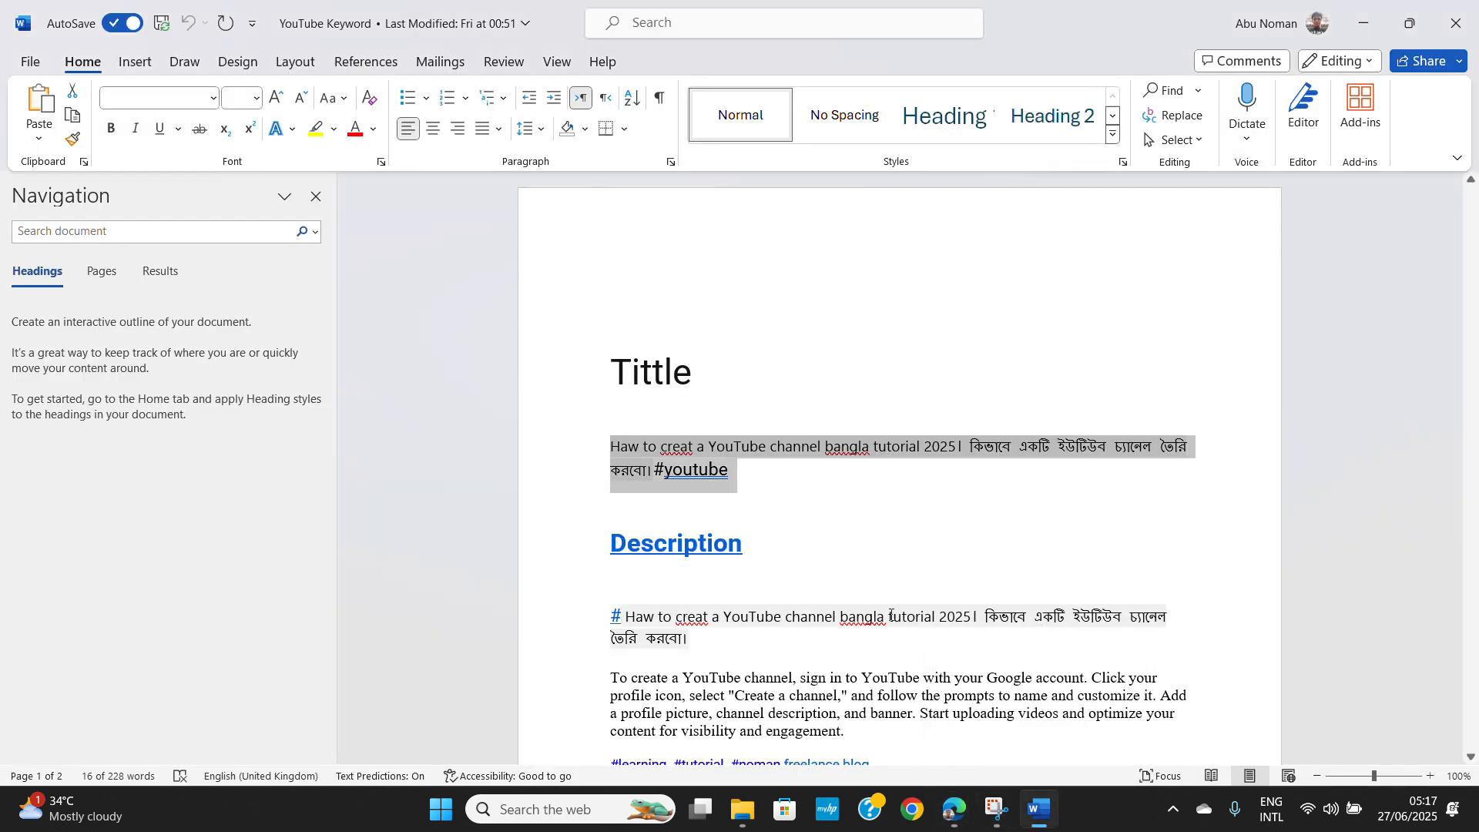
{"action": "scroll", "coordinate": [804, 582], "scroll_direction": "down", "scroll_amount": 2}
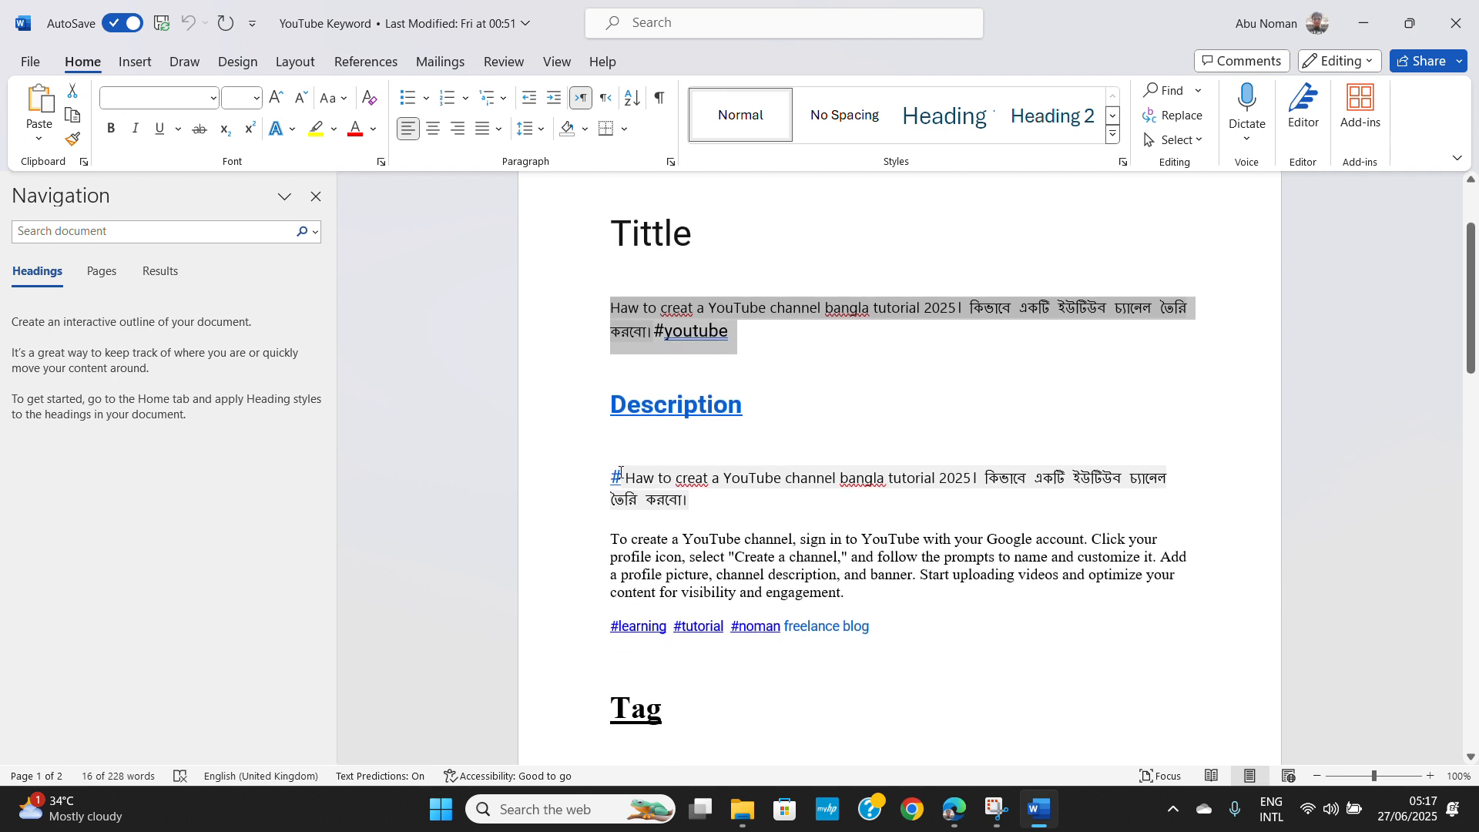
{"action": "left_click_drag", "start_coordinate": [591, 479], "coordinate": [882, 646]}
{"action": "right_click", "coordinate": [875, 634]}
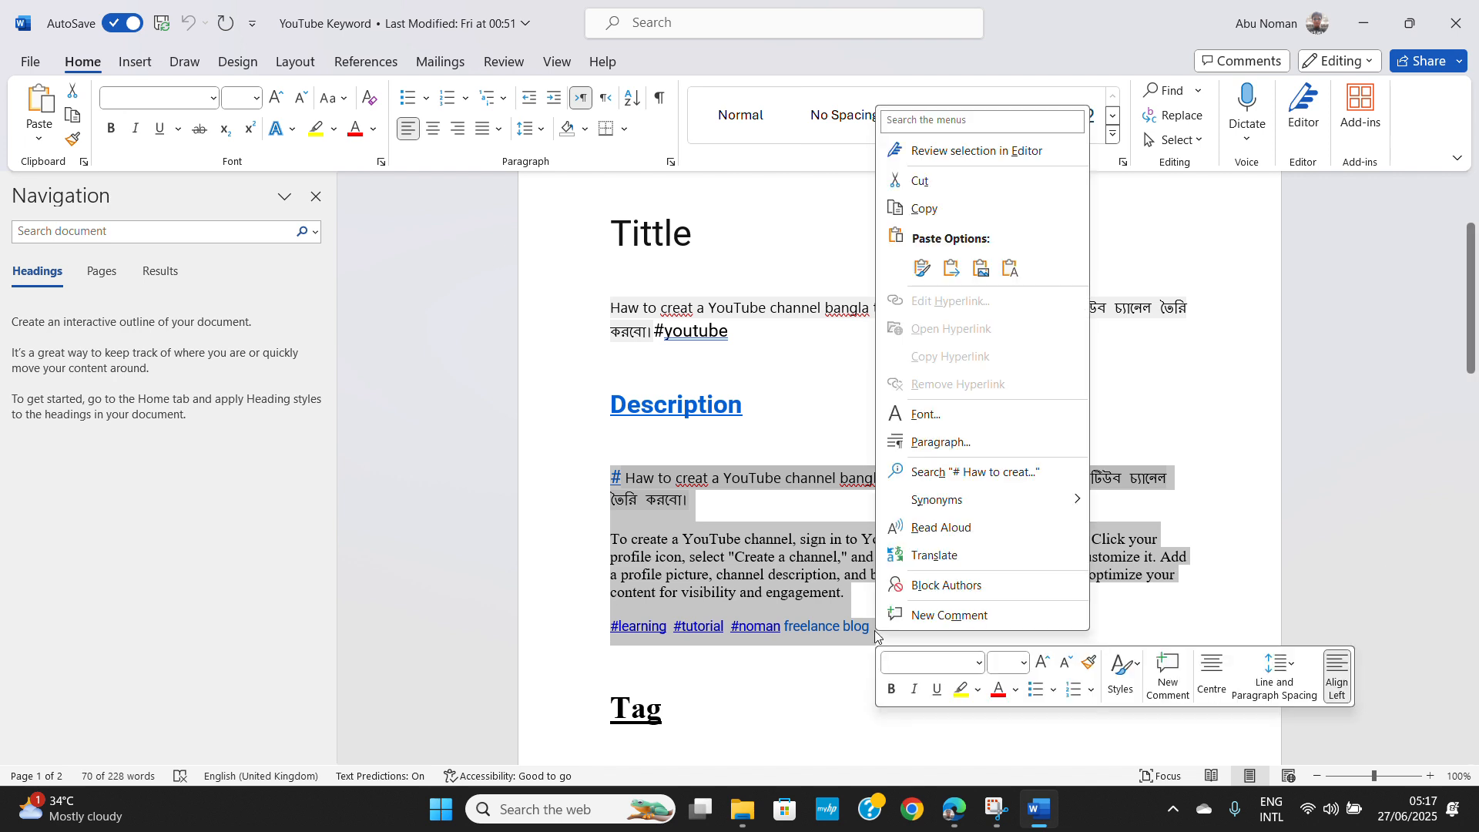
{"action": "left_click", "coordinate": [921, 209]}
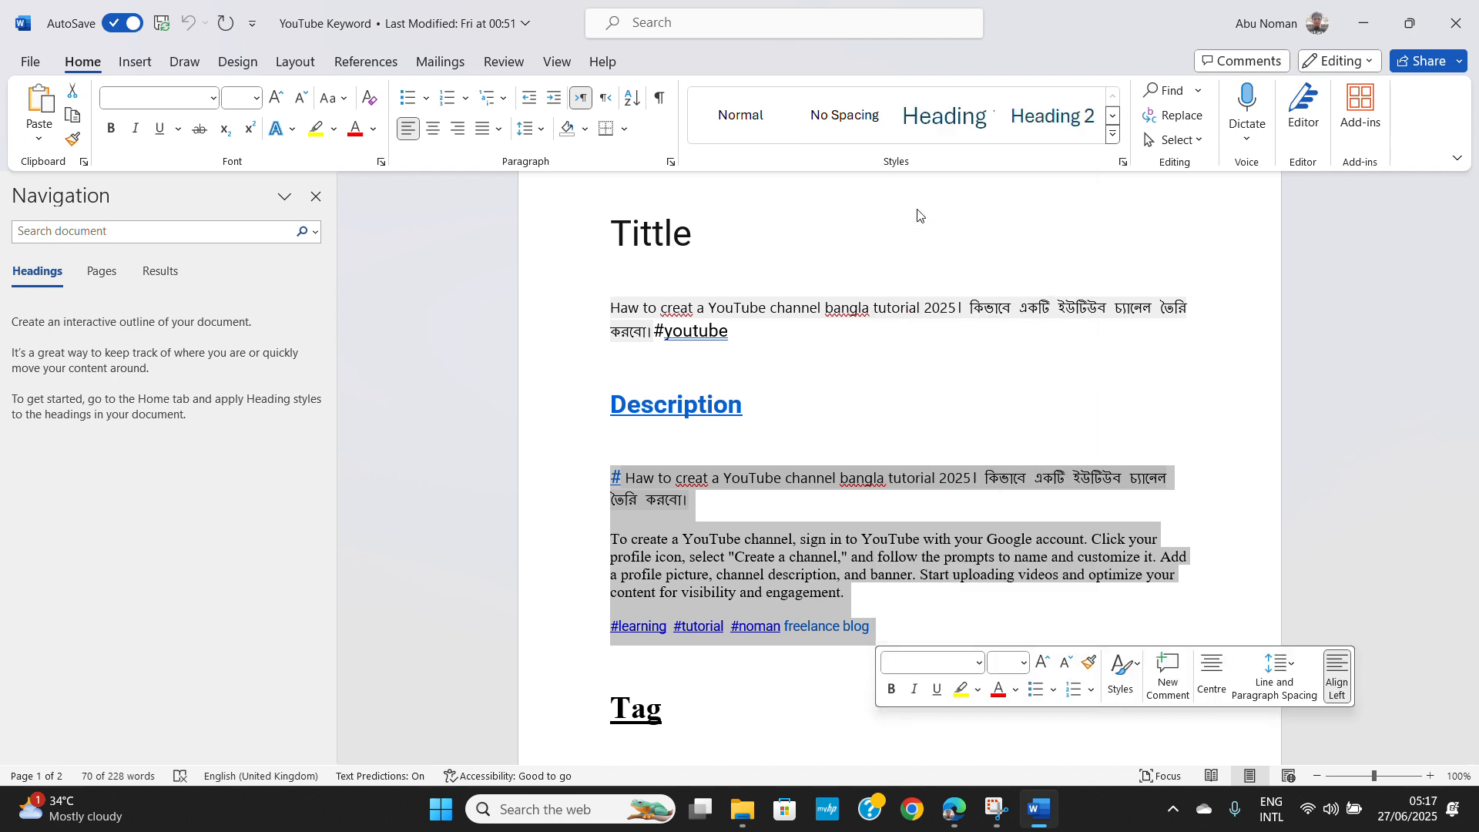
Switch back to the YouTube Studio upload in Edge and paste the copied text as the video description
{"action": "mouse_move", "coordinate": [956, 823]}
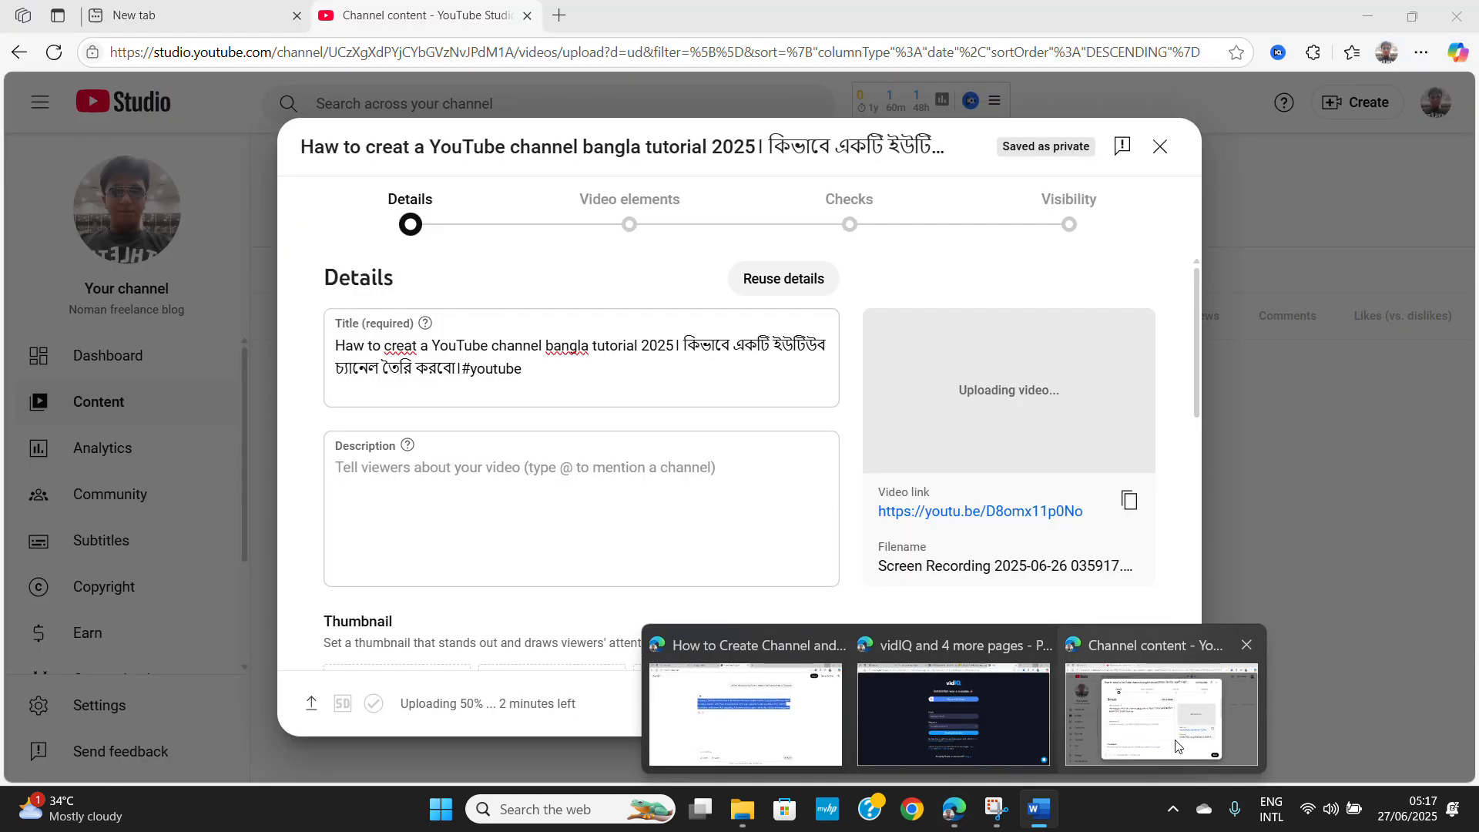
{"action": "left_click", "coordinate": [1162, 713]}
{"action": "left_click", "coordinate": [563, 498]}
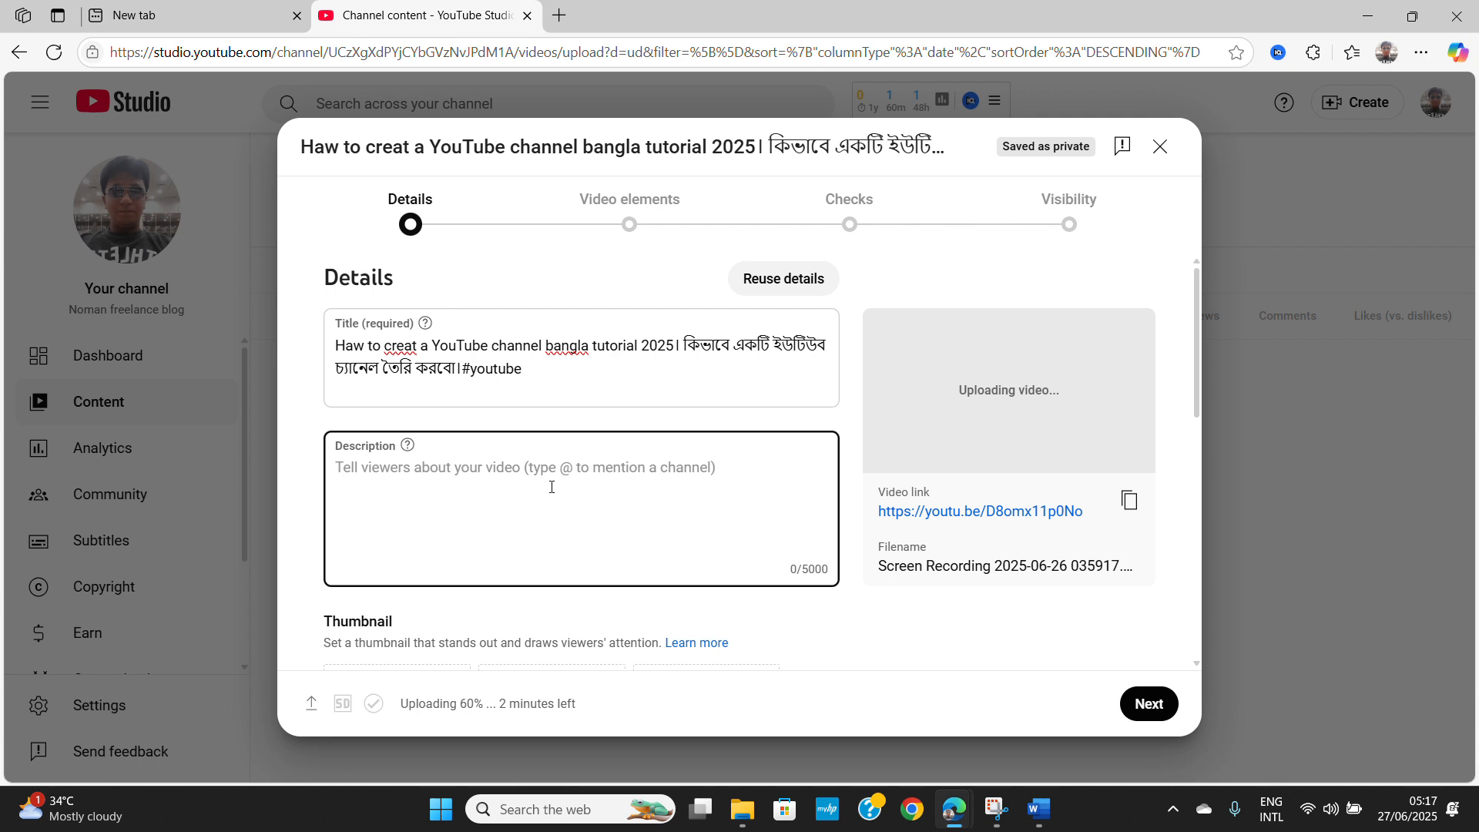
{"action": "right_click", "coordinate": [552, 487]}
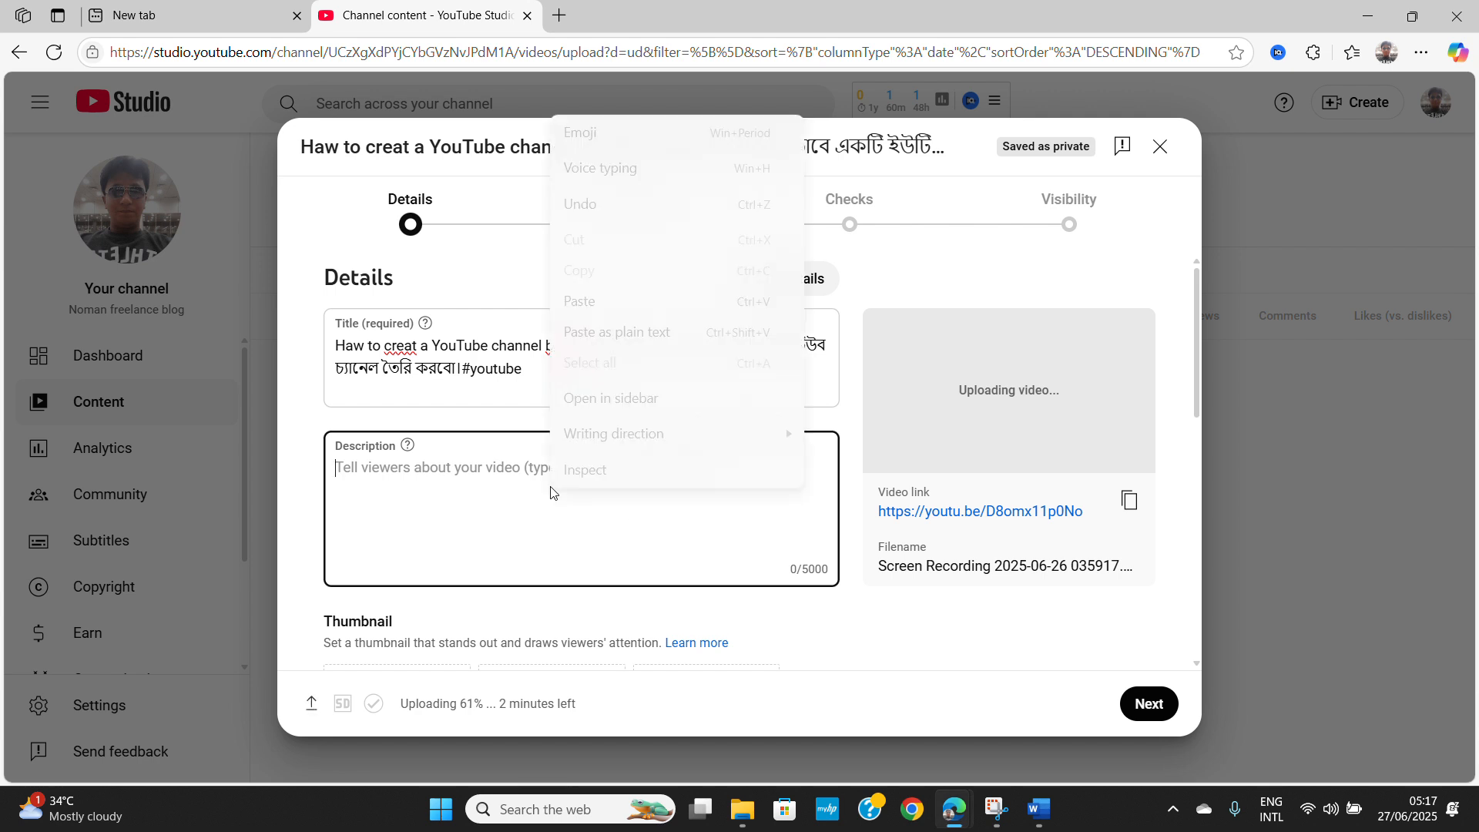
{"action": "left_click", "coordinate": [626, 301]}
Upload the PNG image dated 26/06/2025 22:03 from the Downloads folder as the video thumbnail
{"action": "scroll", "coordinate": [615, 537], "scroll_direction": "down", "scroll_amount": 3}
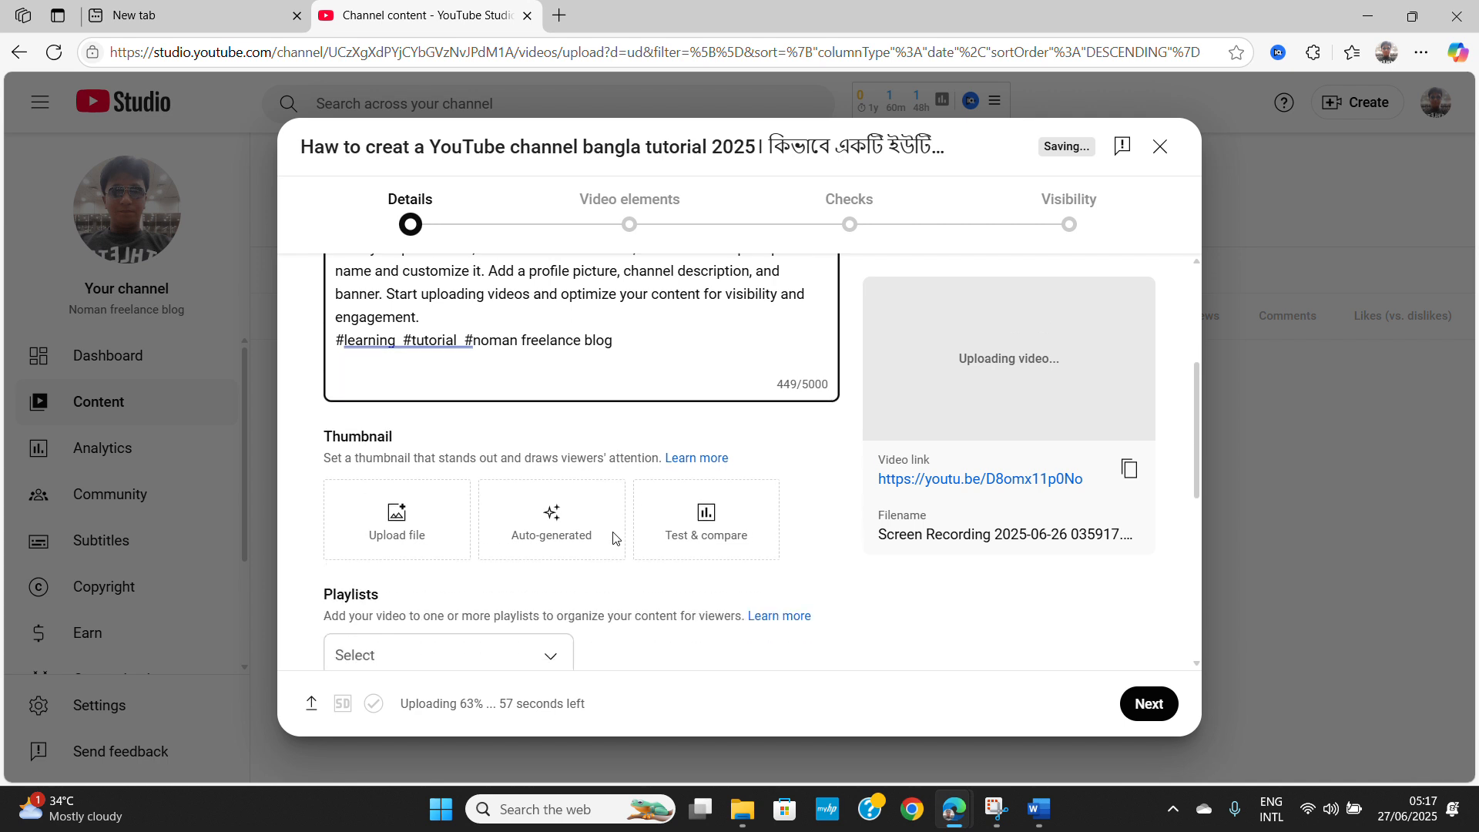
{"action": "left_click", "coordinate": [391, 528]}
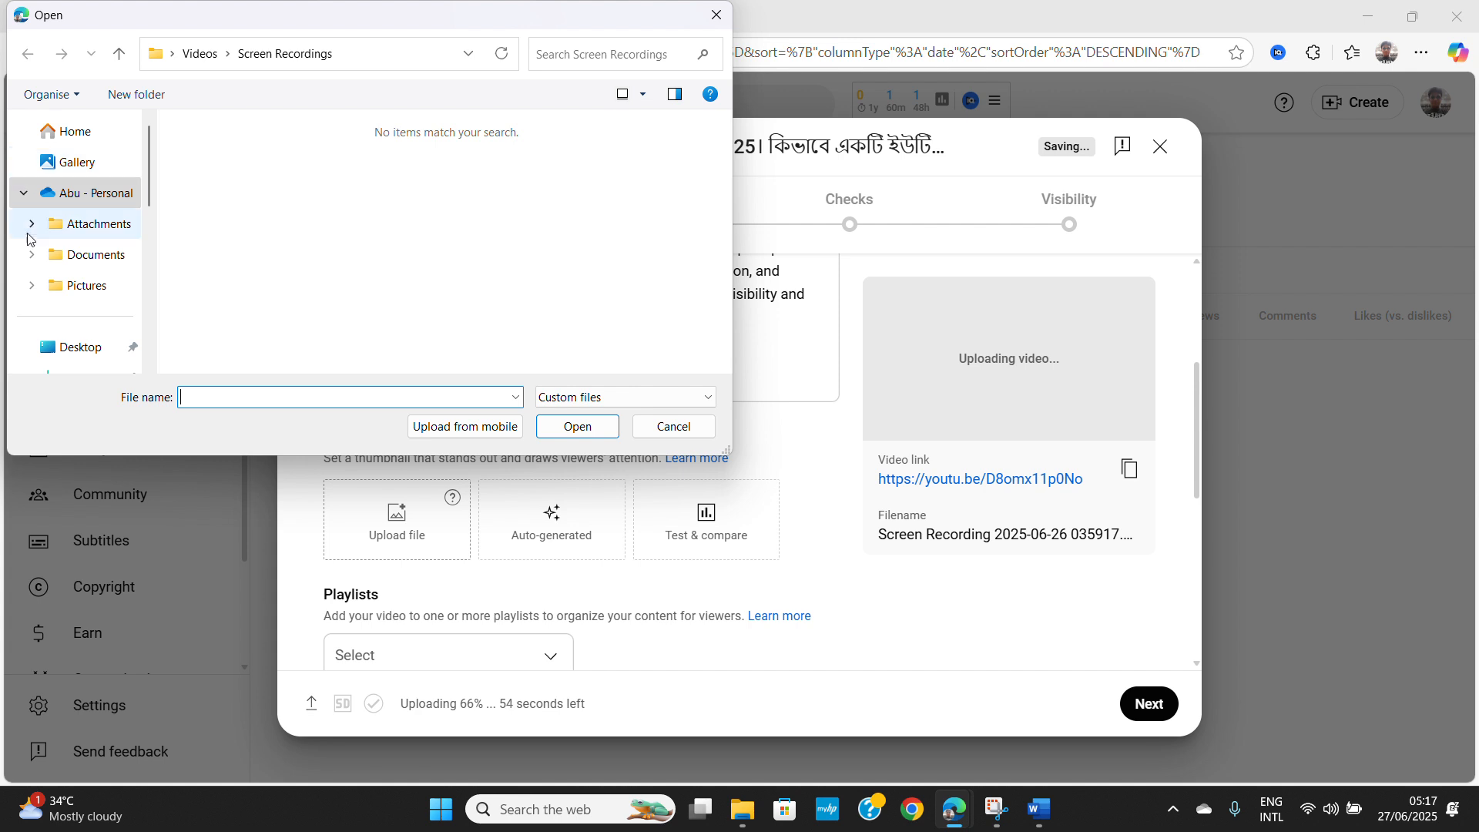
{"action": "scroll", "coordinate": [62, 262], "scroll_direction": "down", "scroll_amount": 3}
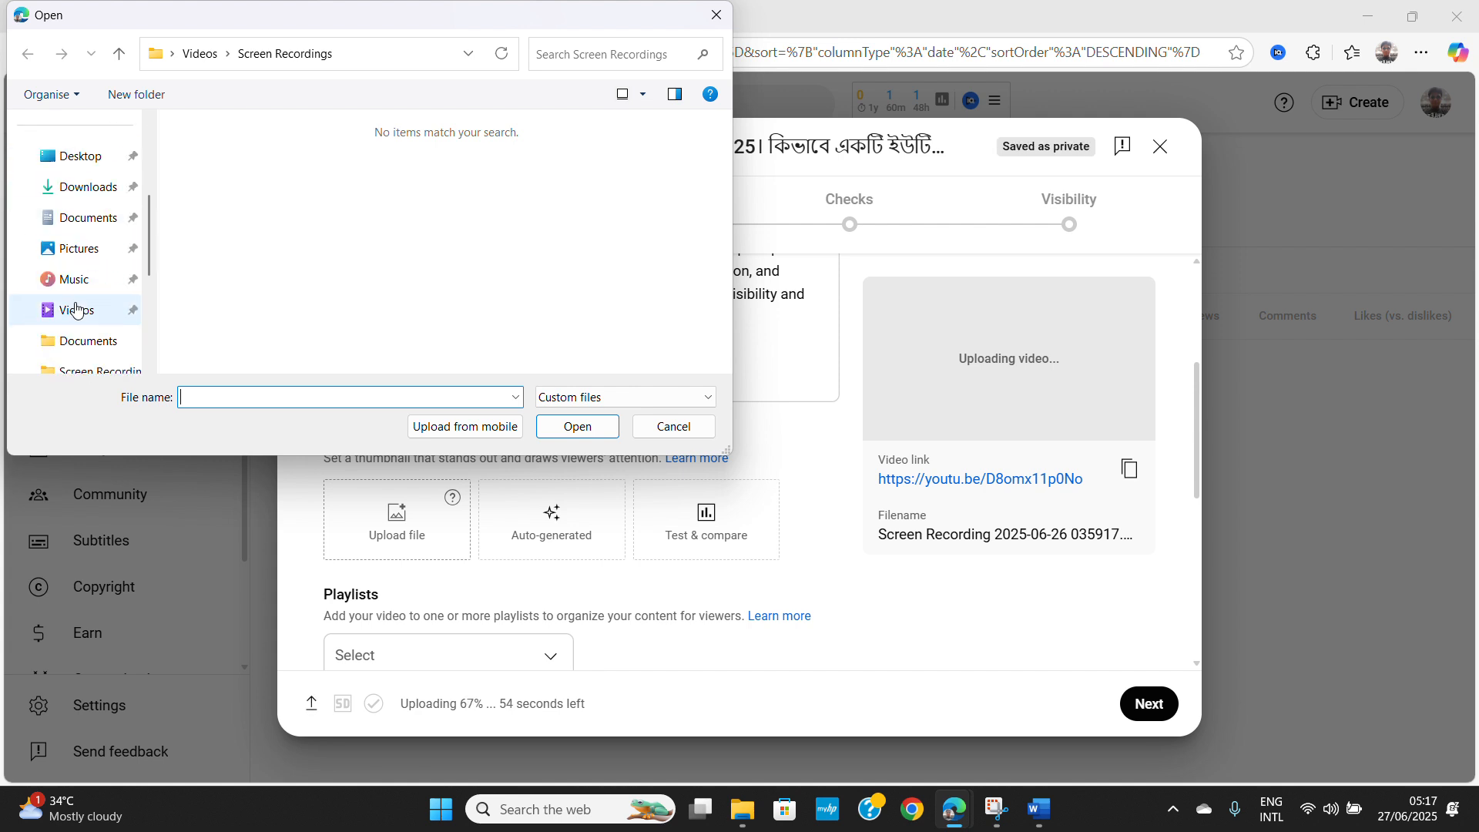
{"action": "left_click", "coordinate": [84, 193]}
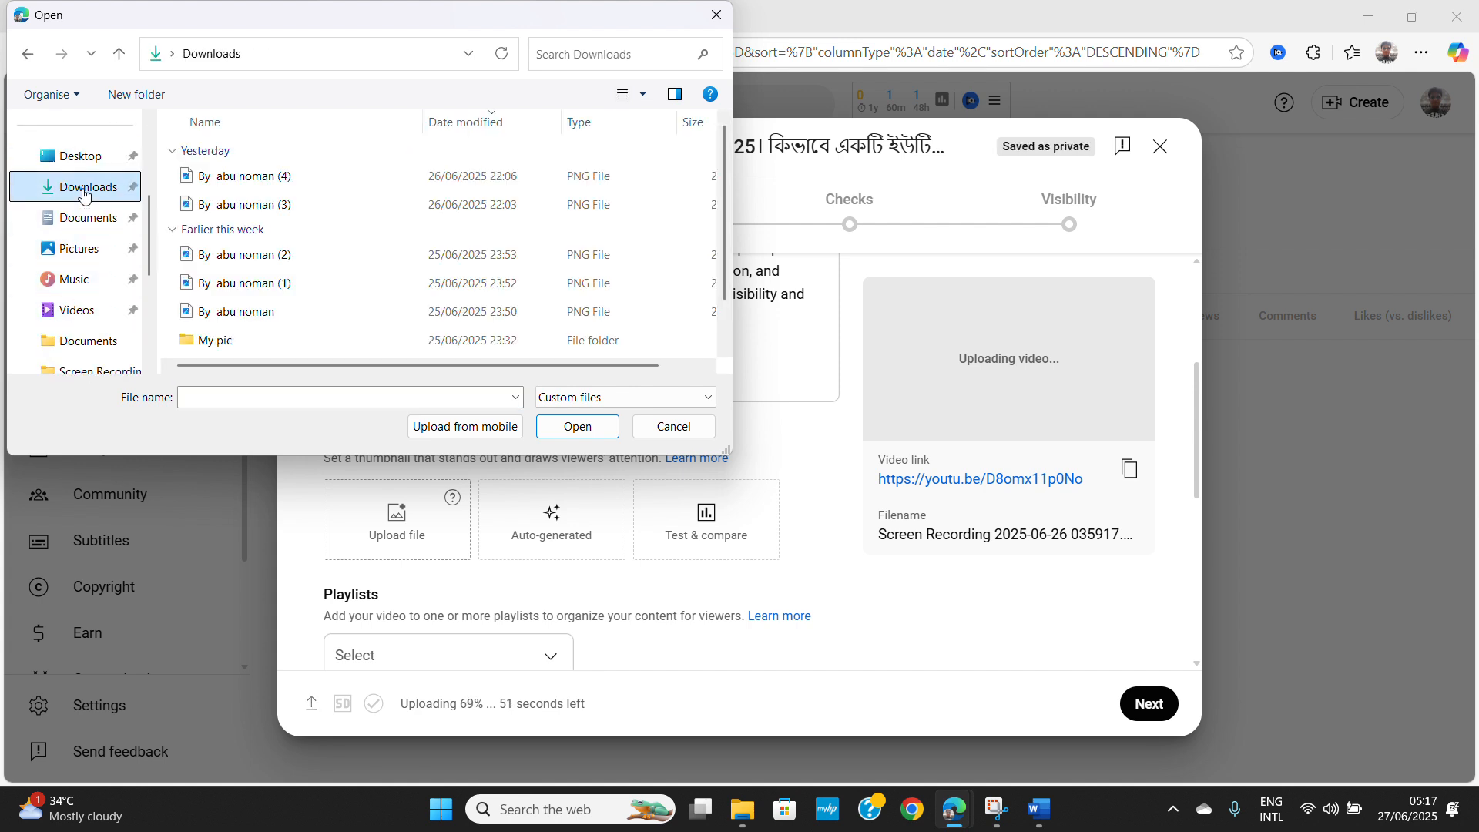
{"action": "double_click", "coordinate": [257, 205]}
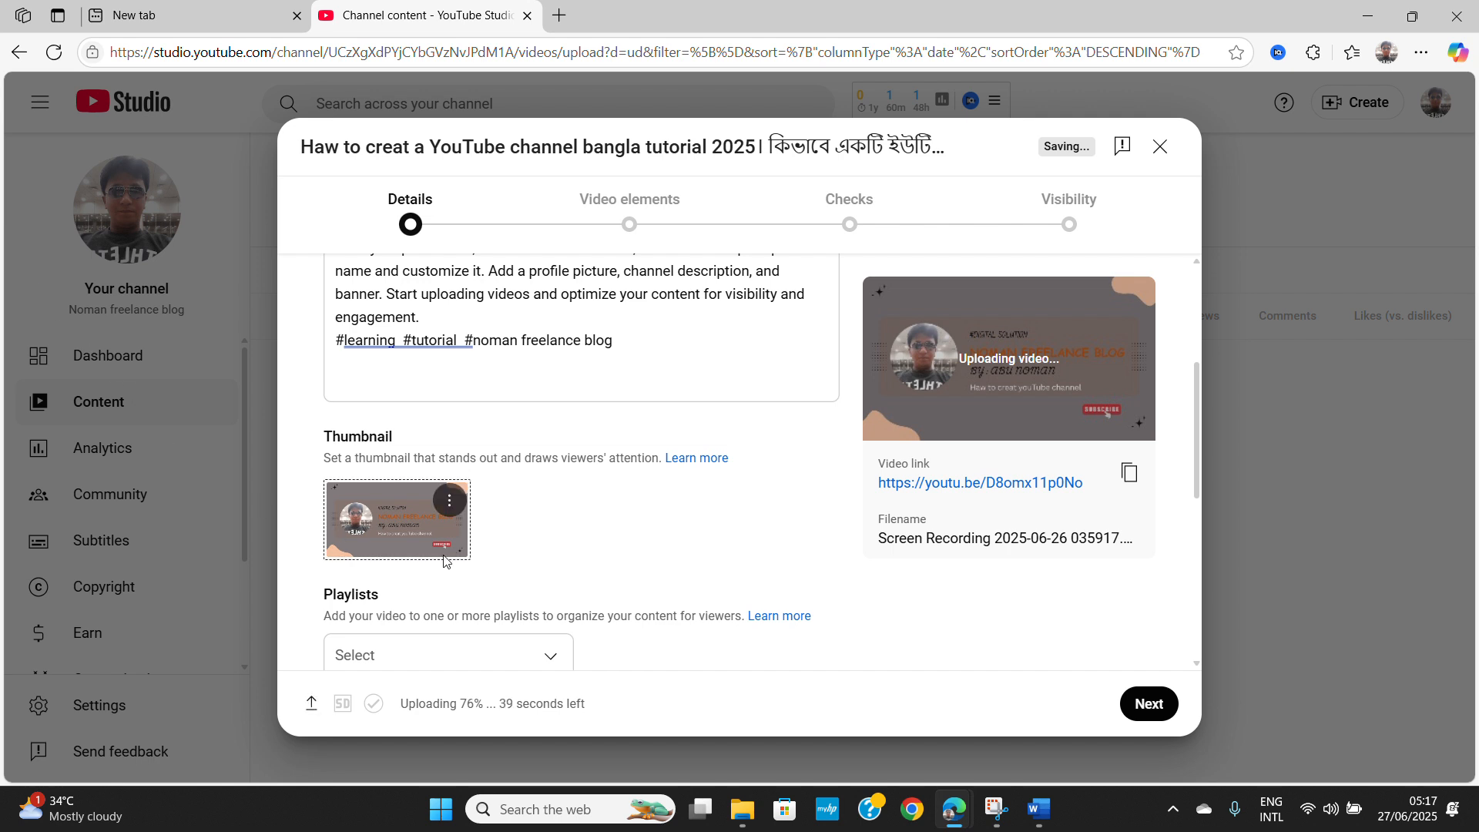
Set the video's audience to "No, it's not made for kids" and expand the advanced age restriction options
{"action": "scroll", "coordinate": [444, 561], "scroll_direction": "down", "scroll_amount": 3}
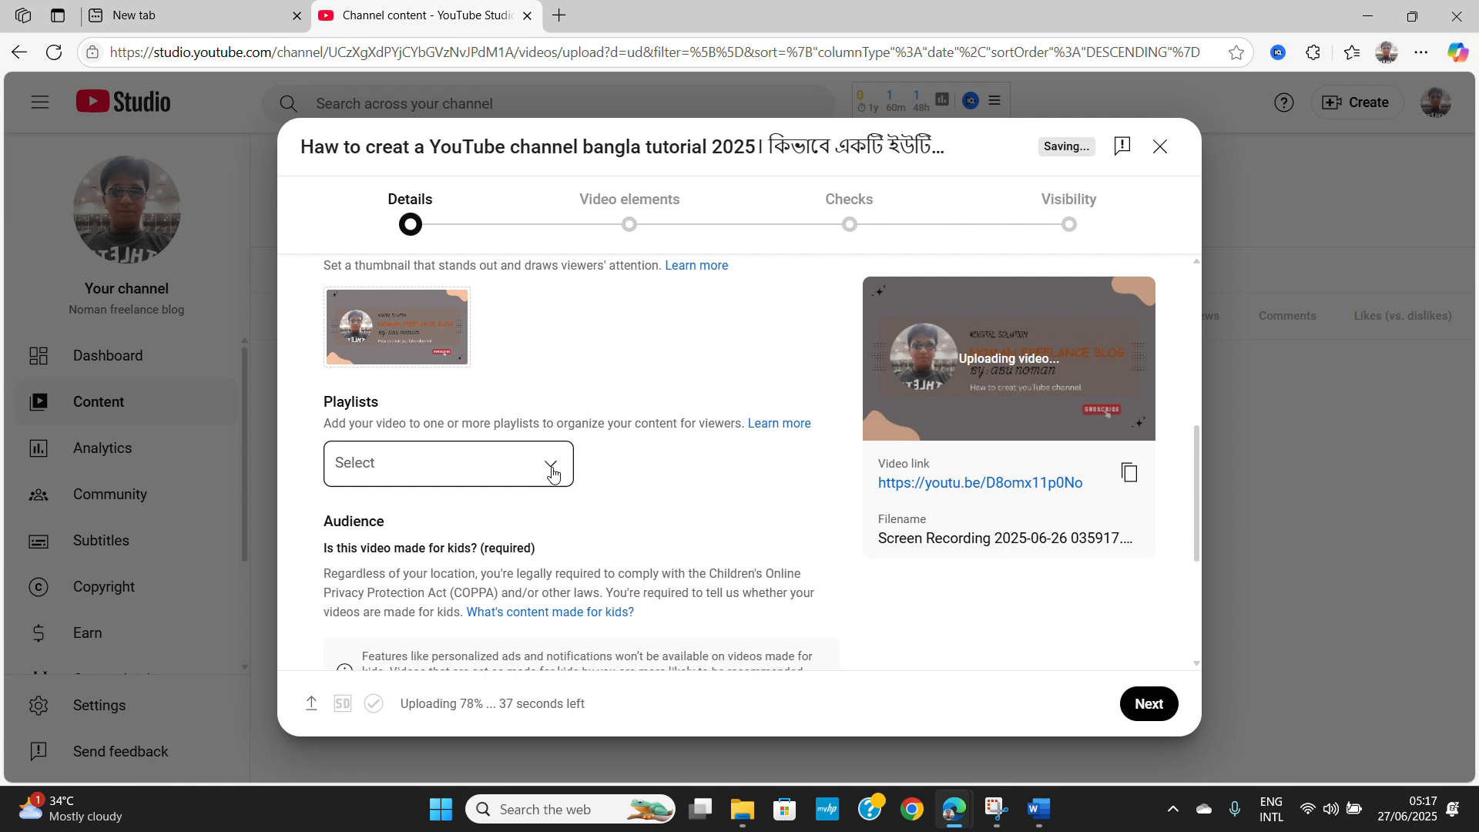
{"action": "scroll", "coordinate": [394, 570], "scroll_direction": "down", "scroll_amount": 1}
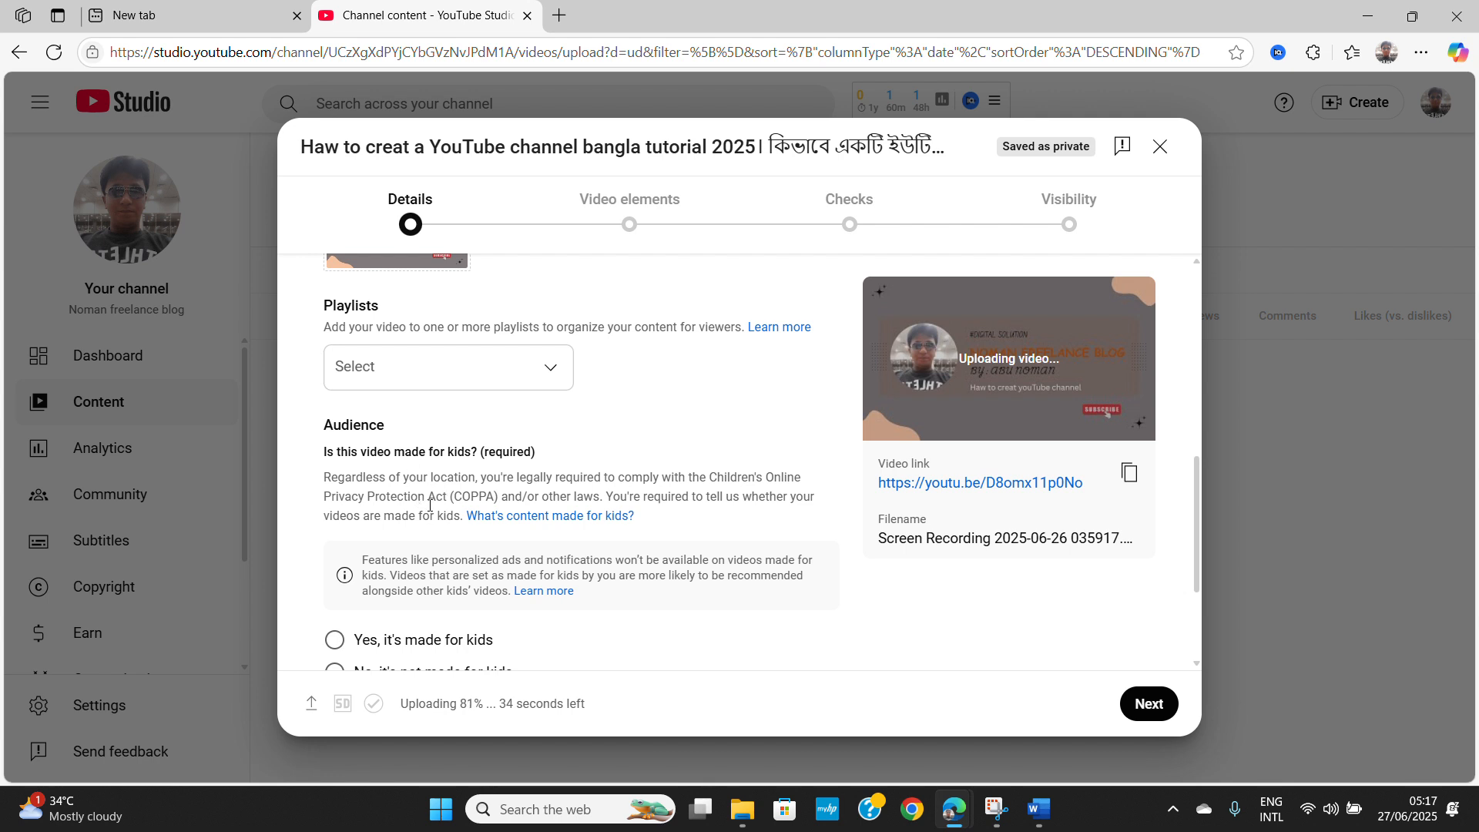
{"action": "scroll", "coordinate": [452, 532], "scroll_direction": "down", "scroll_amount": 2}
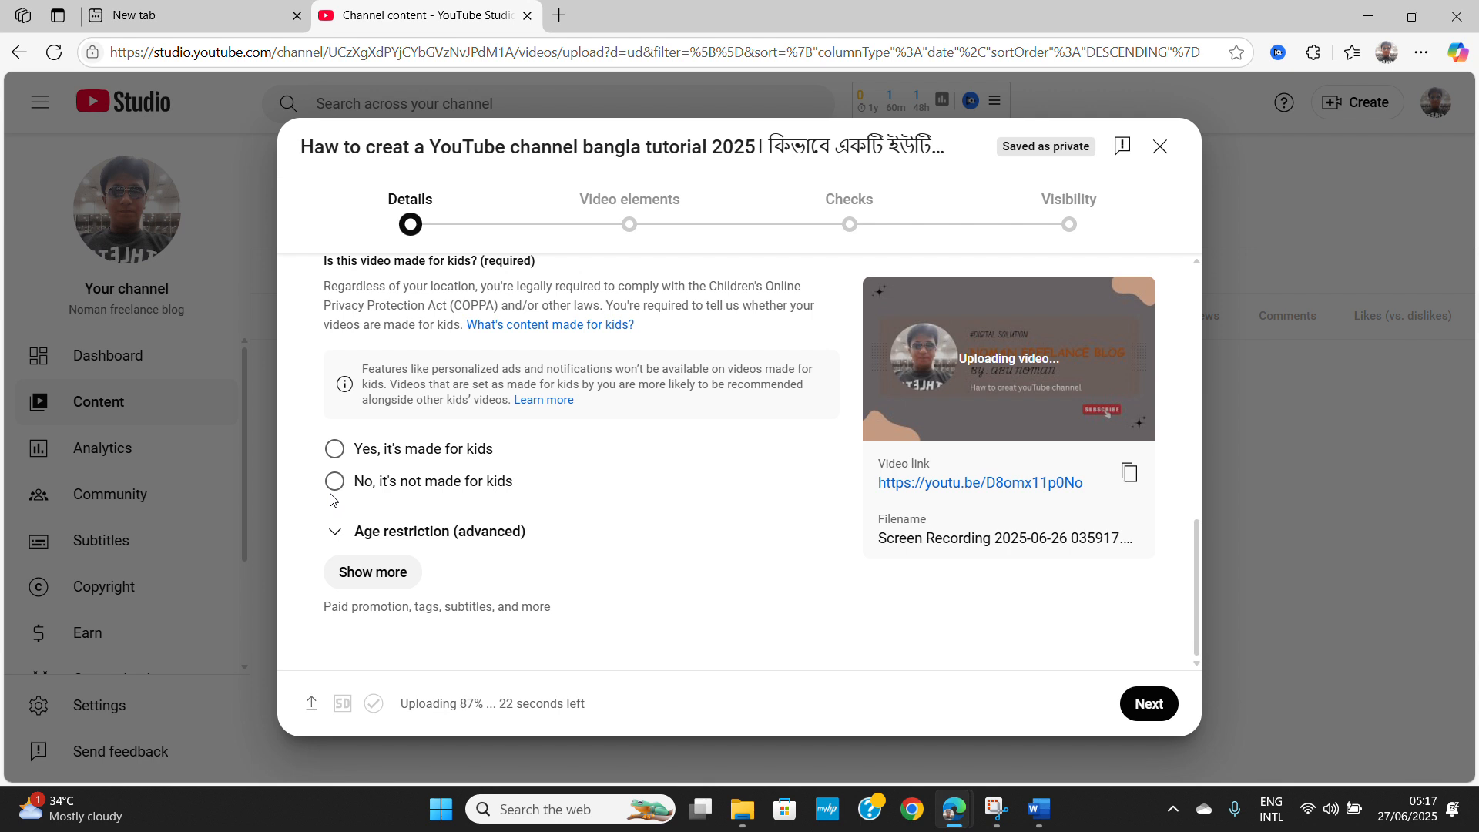
{"action": "left_click", "coordinate": [331, 480]}
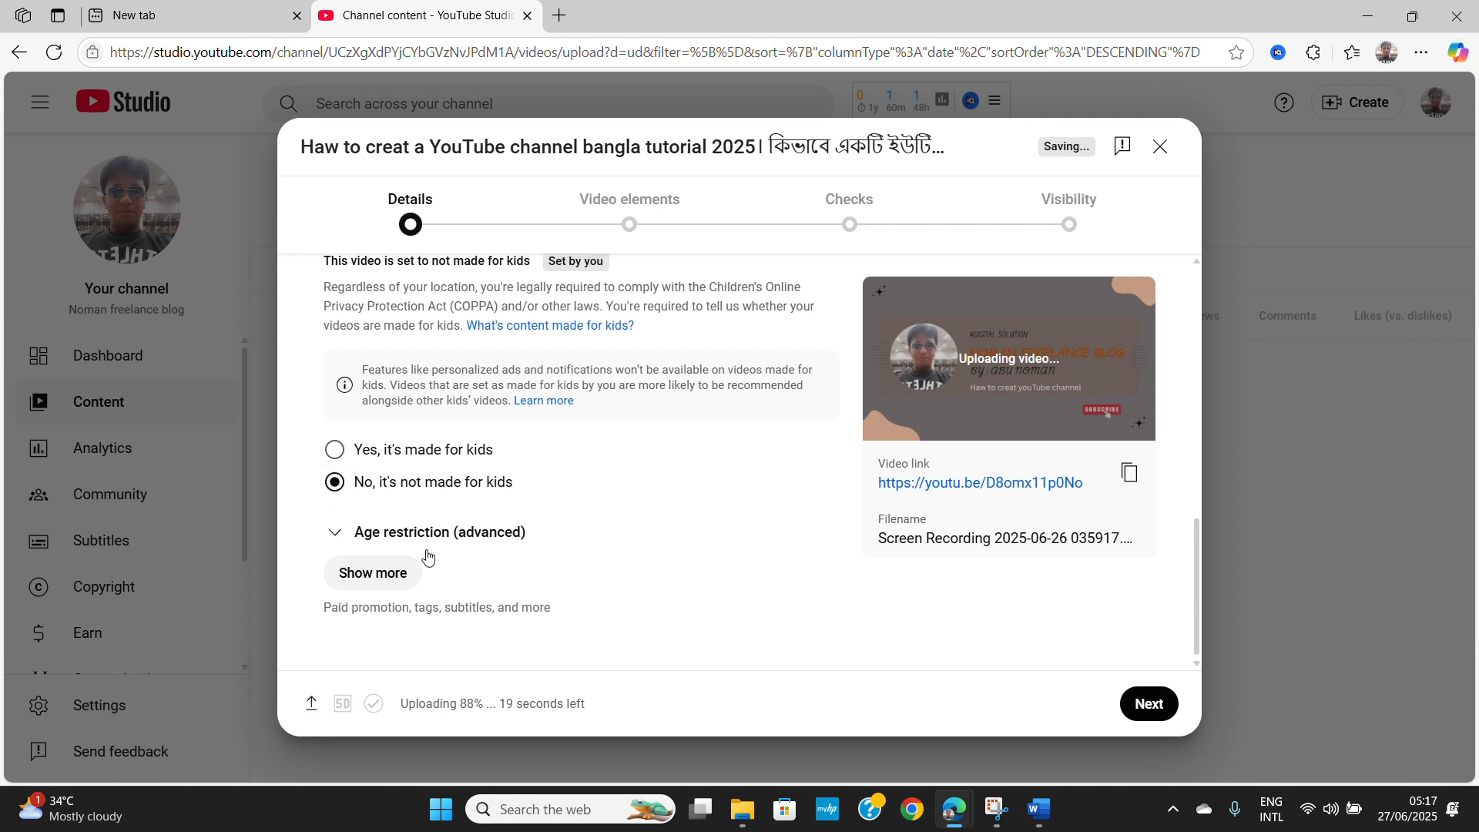
{"action": "left_click", "coordinate": [335, 532]}
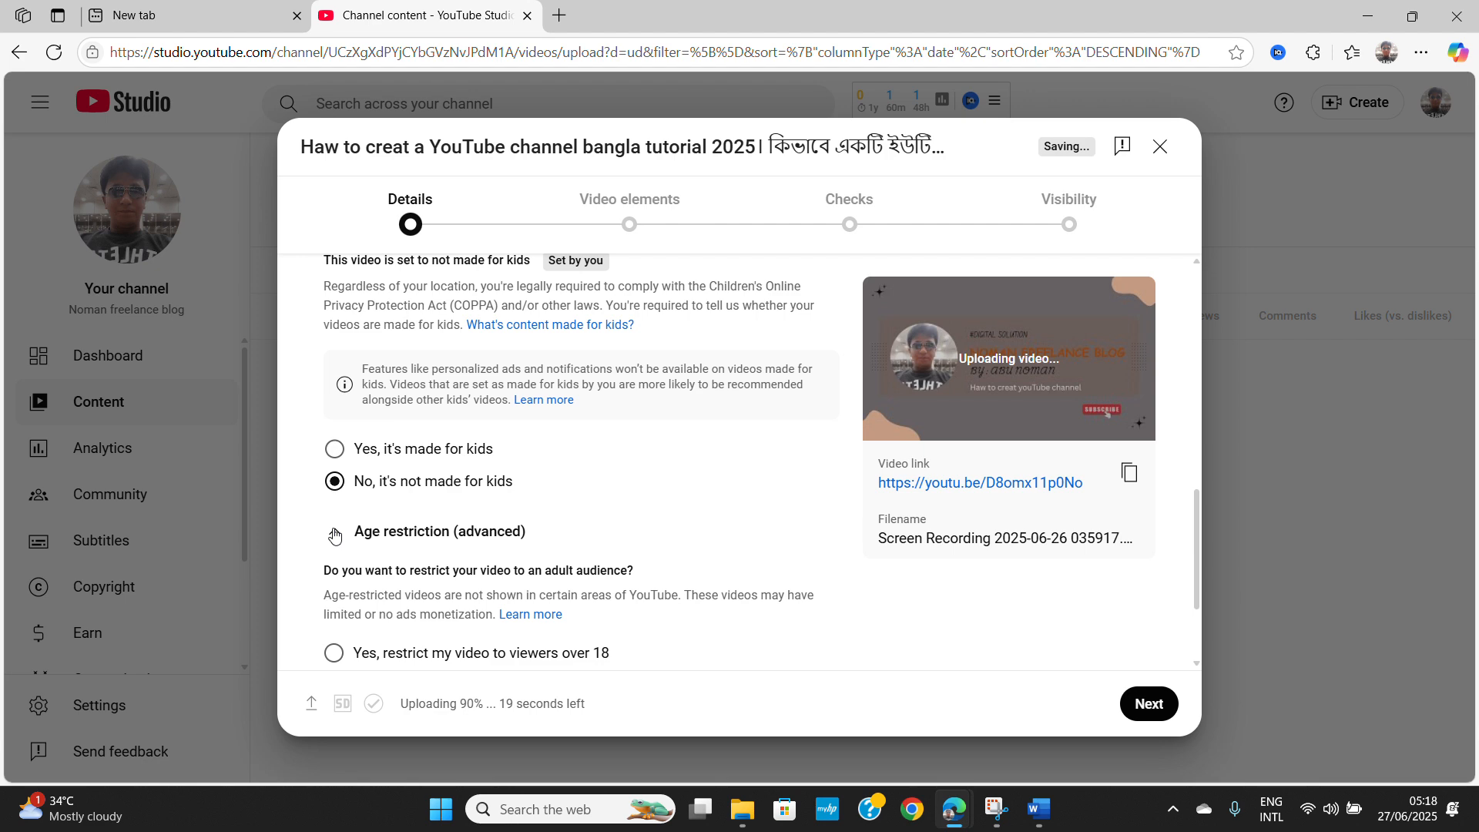
{"action": "scroll", "coordinate": [382, 647], "scroll_direction": "down", "scroll_amount": 2}
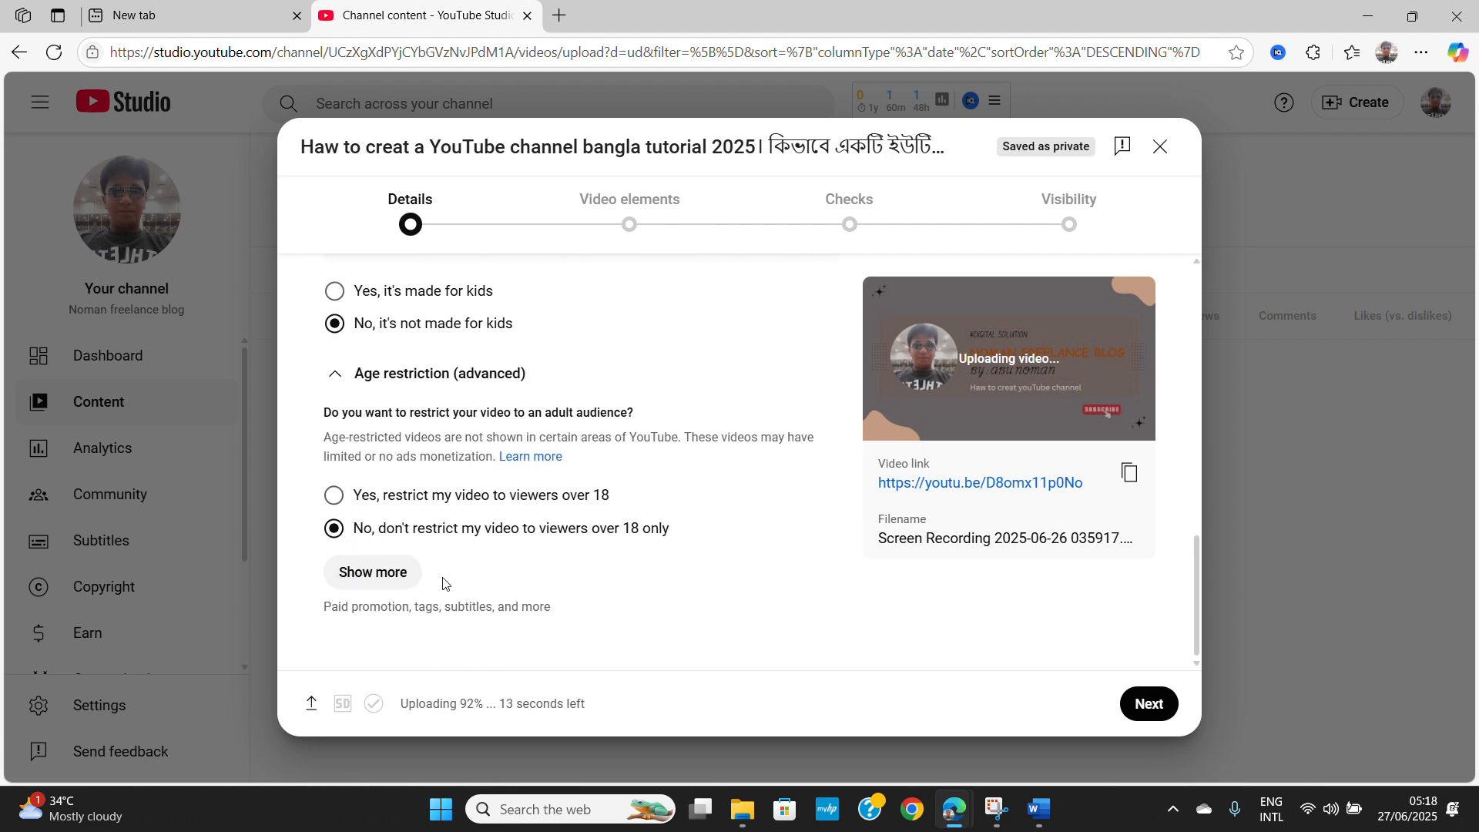
Show the additional video settings and answer No to the altered content question
{"action": "left_click", "coordinate": [375, 574]}
{"action": "scroll", "coordinate": [375, 584], "scroll_direction": "down", "scroll_amount": 4}
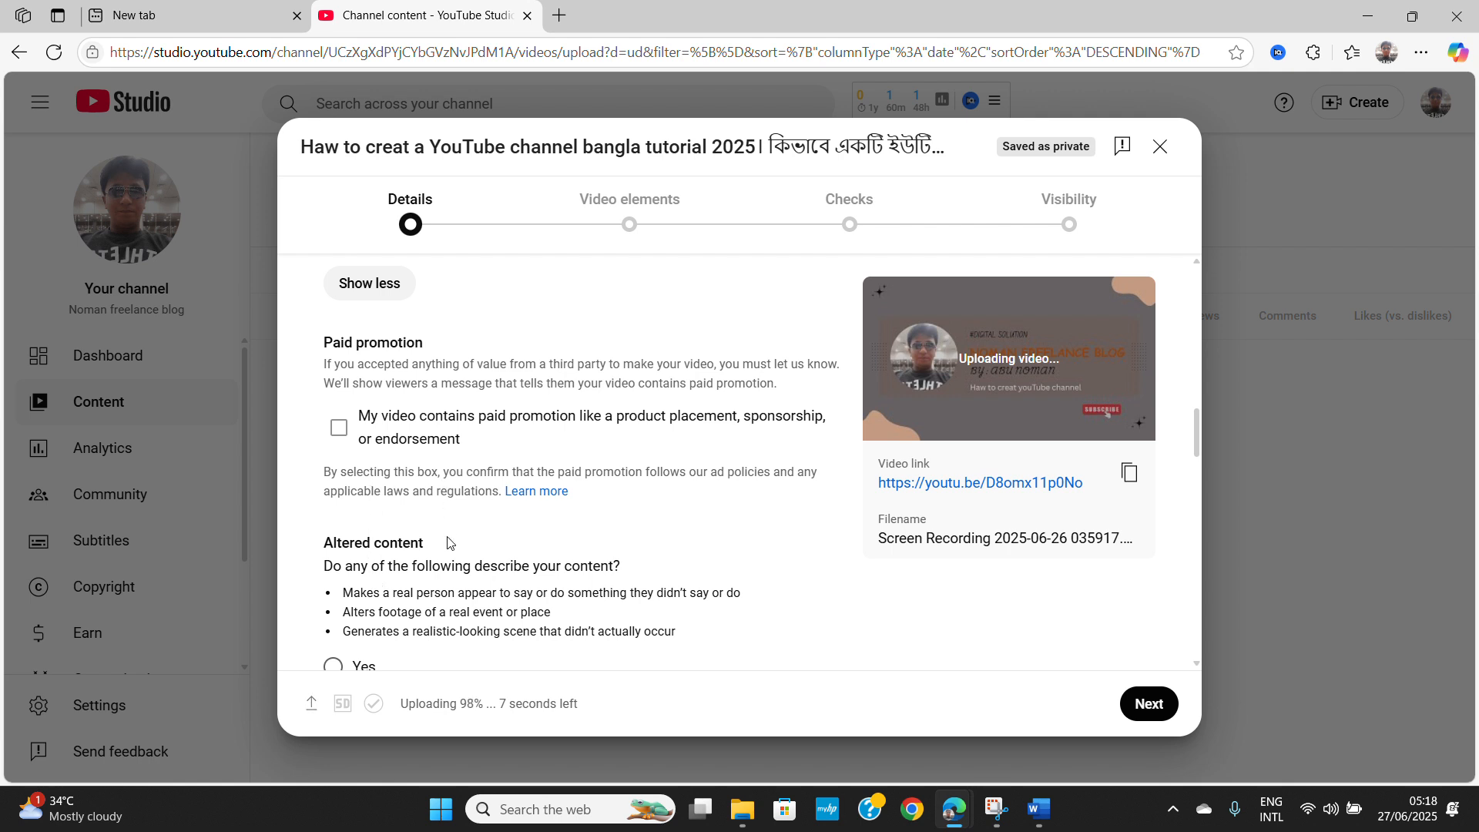
{"action": "scroll", "coordinate": [447, 543], "scroll_direction": "down", "scroll_amount": 2}
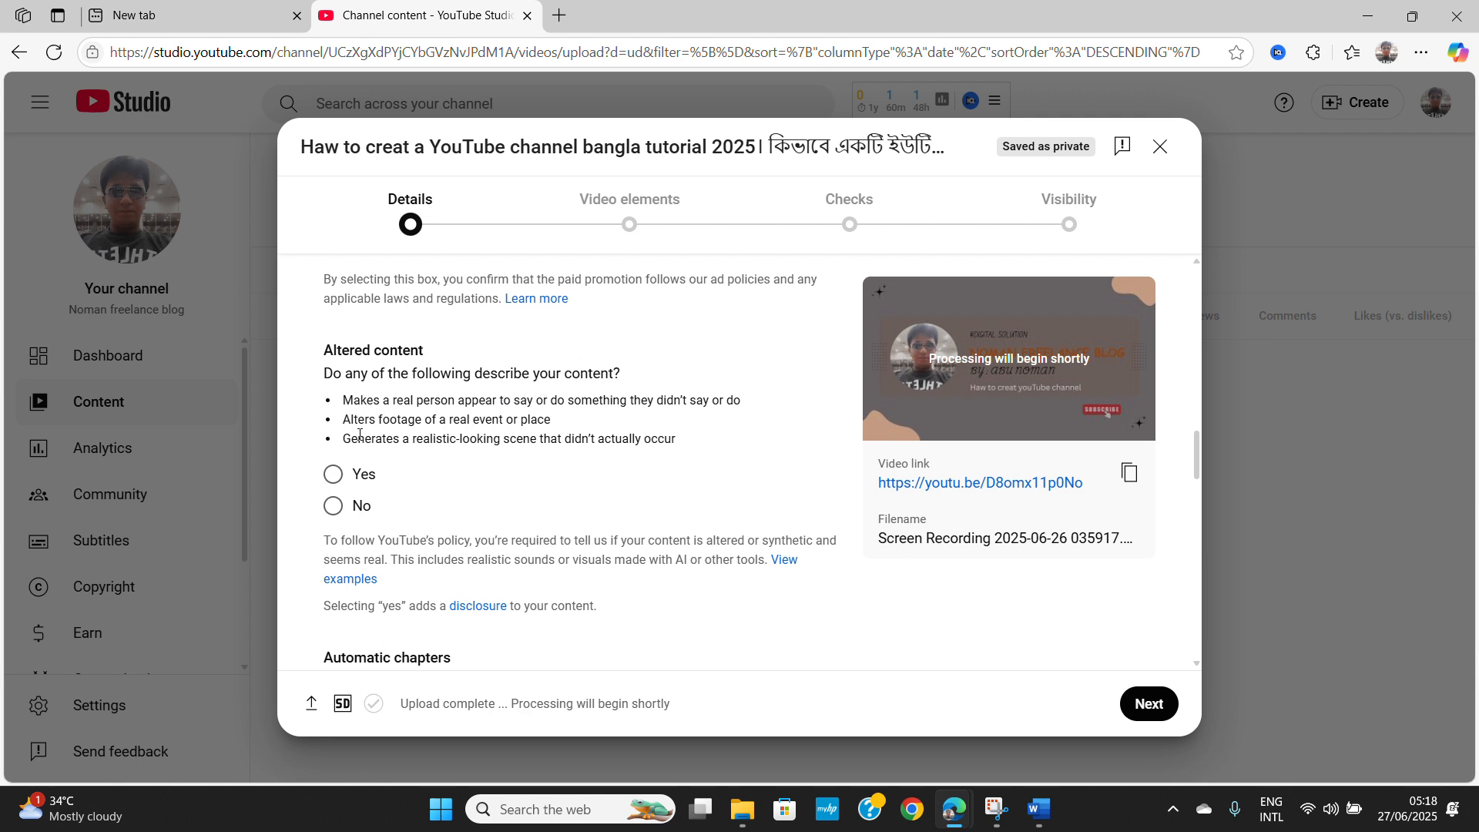
{"action": "left_click", "coordinate": [333, 507]}
Place the cursor in the video's Tags field, switch to the Word document and copy #learning under the "Tag" heading
{"action": "scroll", "coordinate": [333, 512], "scroll_direction": "down", "scroll_amount": 2}
{"action": "scroll", "coordinate": [354, 543], "scroll_direction": "down", "scroll_amount": 5}
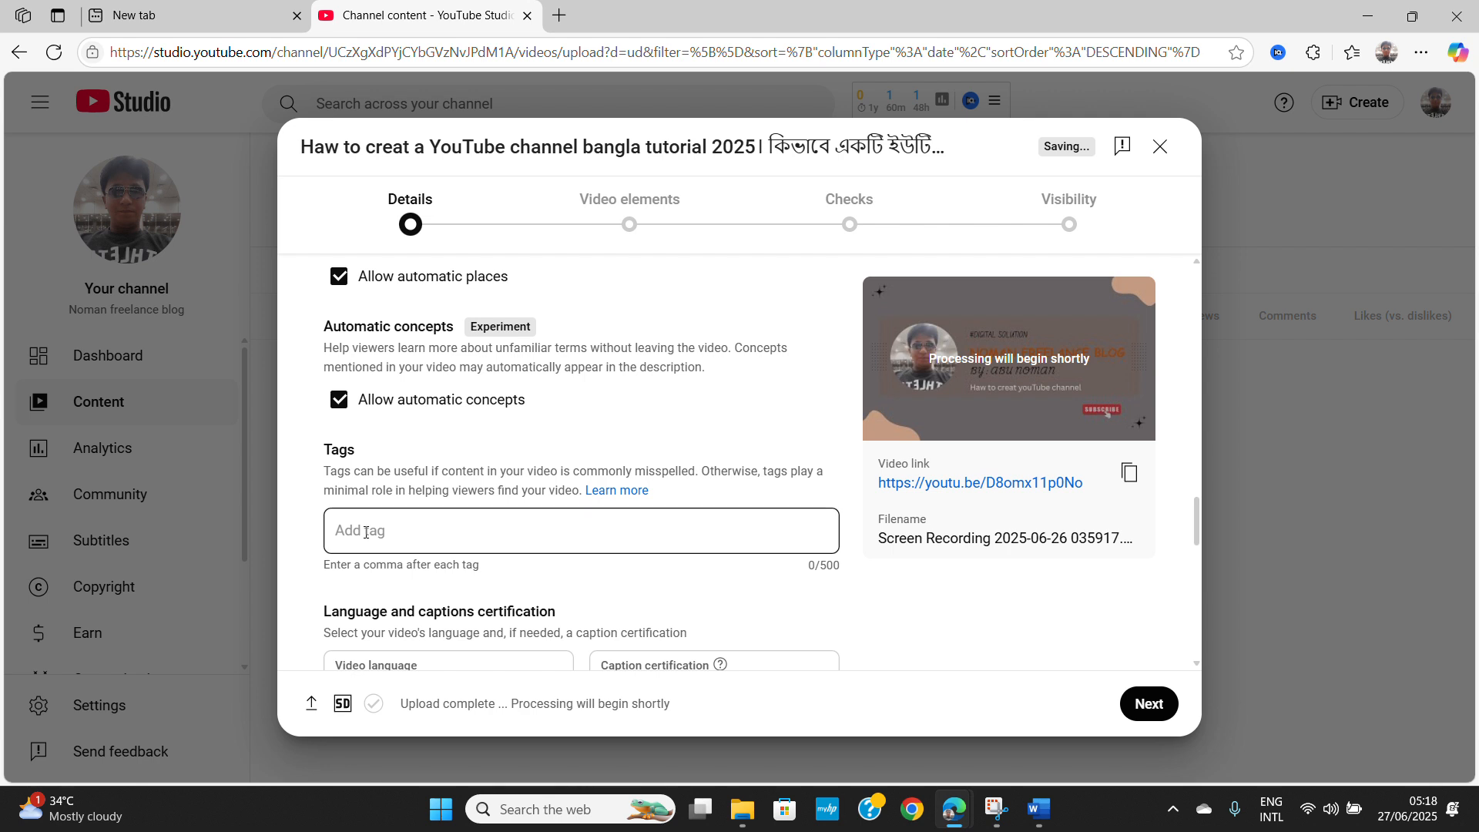
{"action": "left_click", "coordinate": [365, 533]}
{"action": "scroll", "coordinate": [365, 533], "scroll_direction": "down", "scroll_amount": 1}
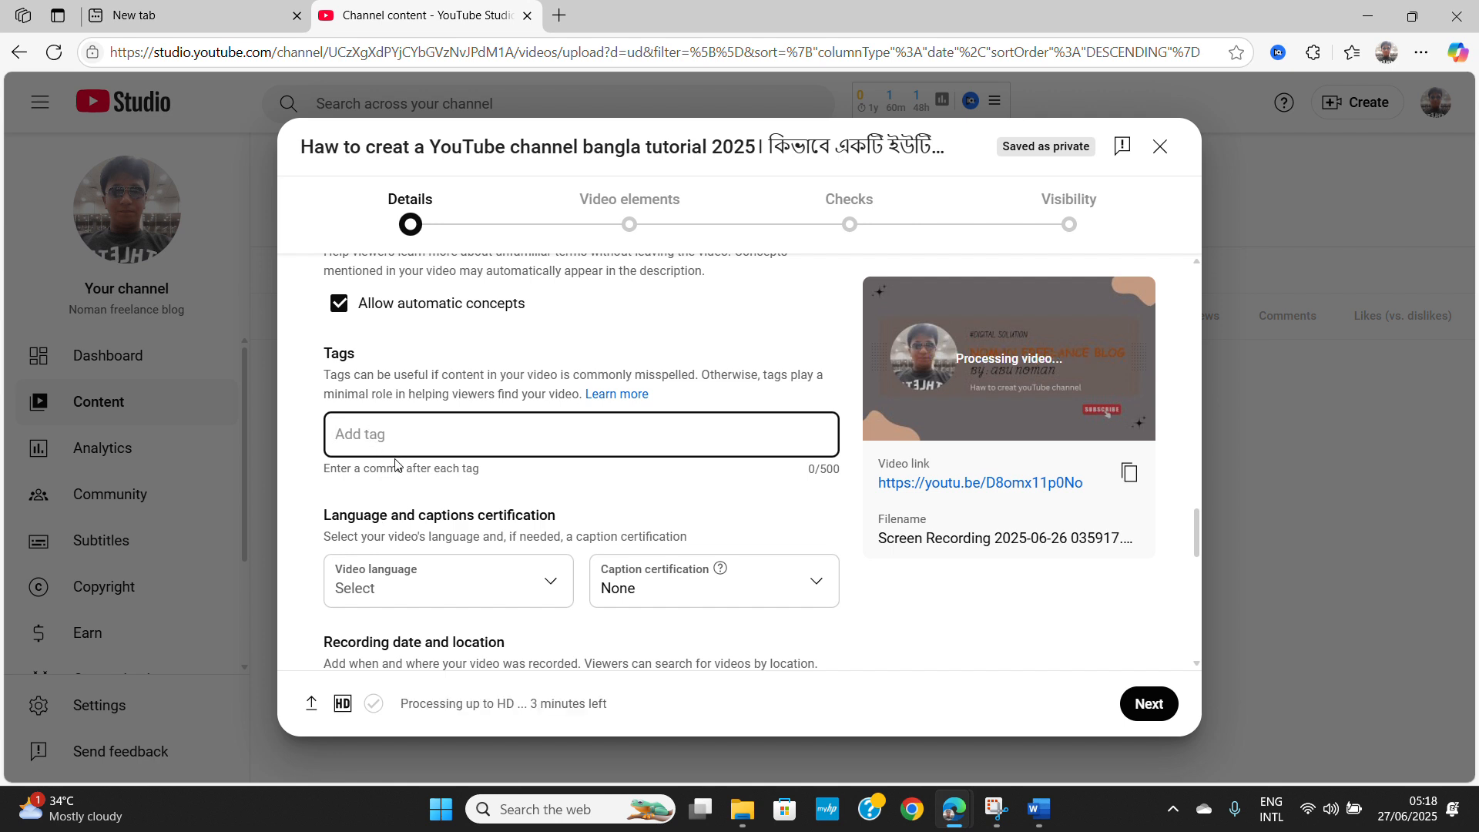
{"action": "left_click", "coordinate": [1032, 813]}
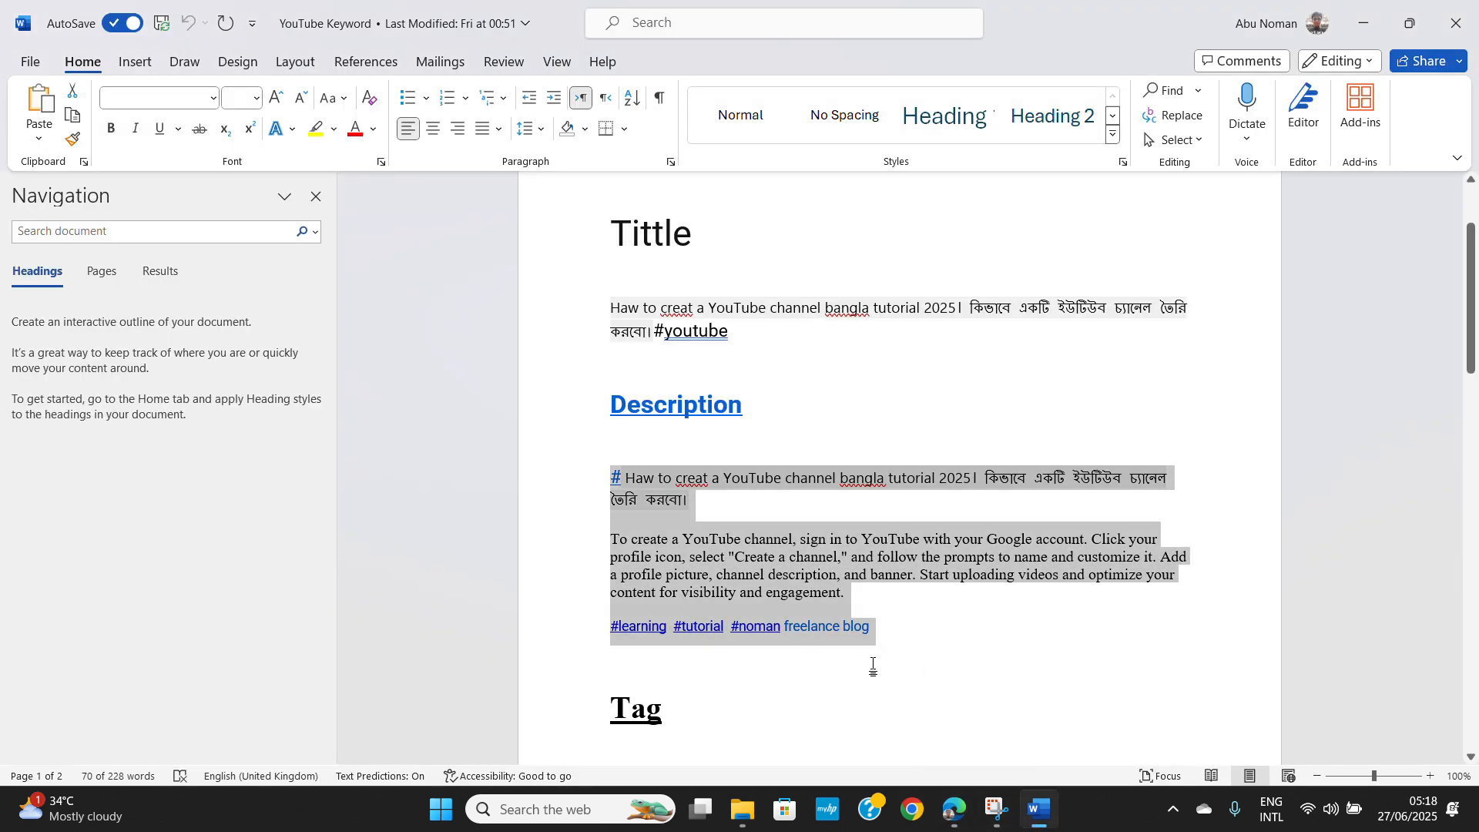
{"action": "scroll", "coordinate": [873, 667], "scroll_direction": "down", "scroll_amount": 5}
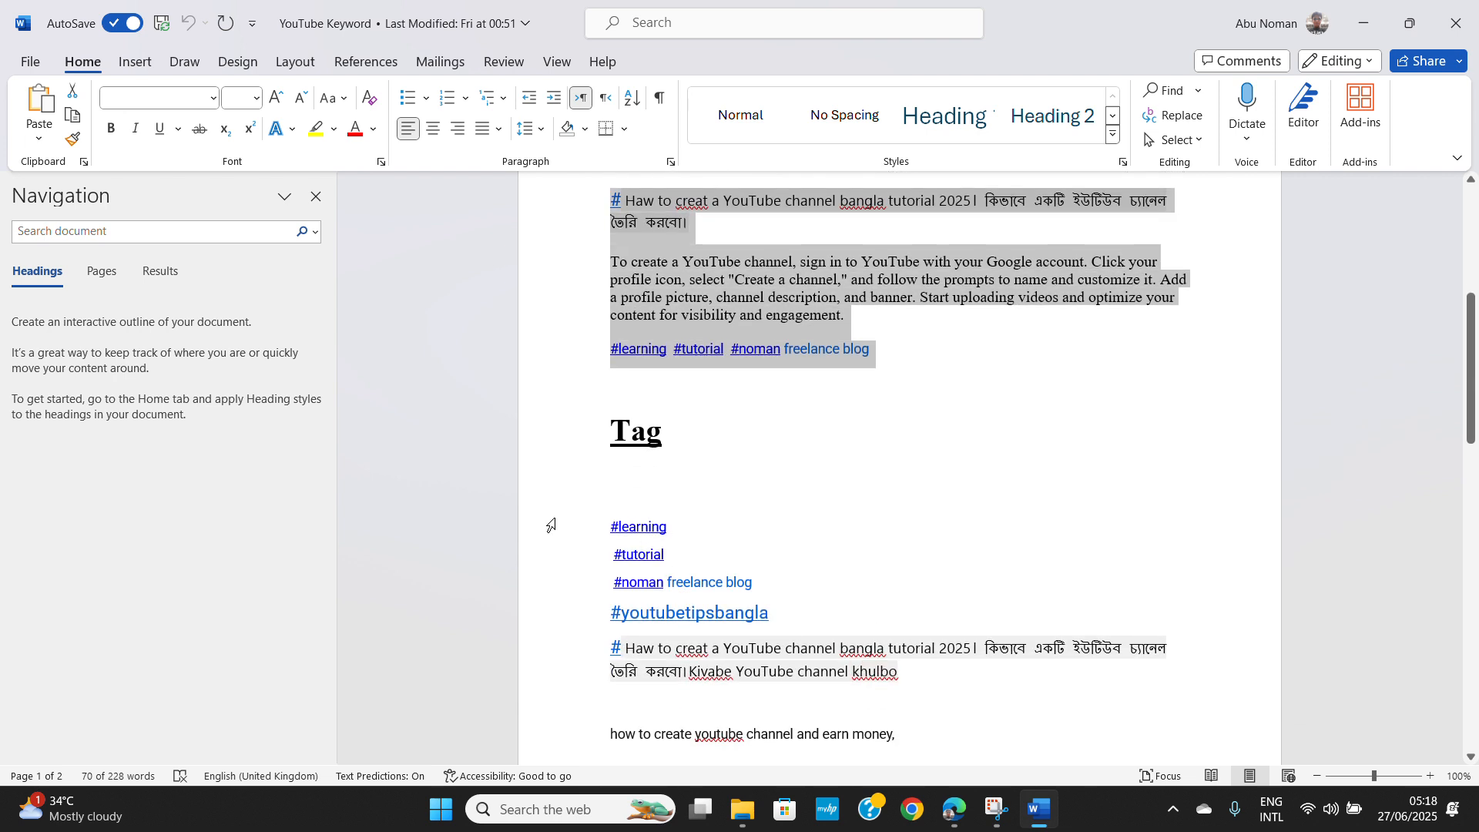
{"action": "left_click_drag", "start_coordinate": [611, 531], "coordinate": [661, 539]}
{"action": "key", "text": "ctrl+c"}
{"action": "right_click", "coordinate": [651, 537]}
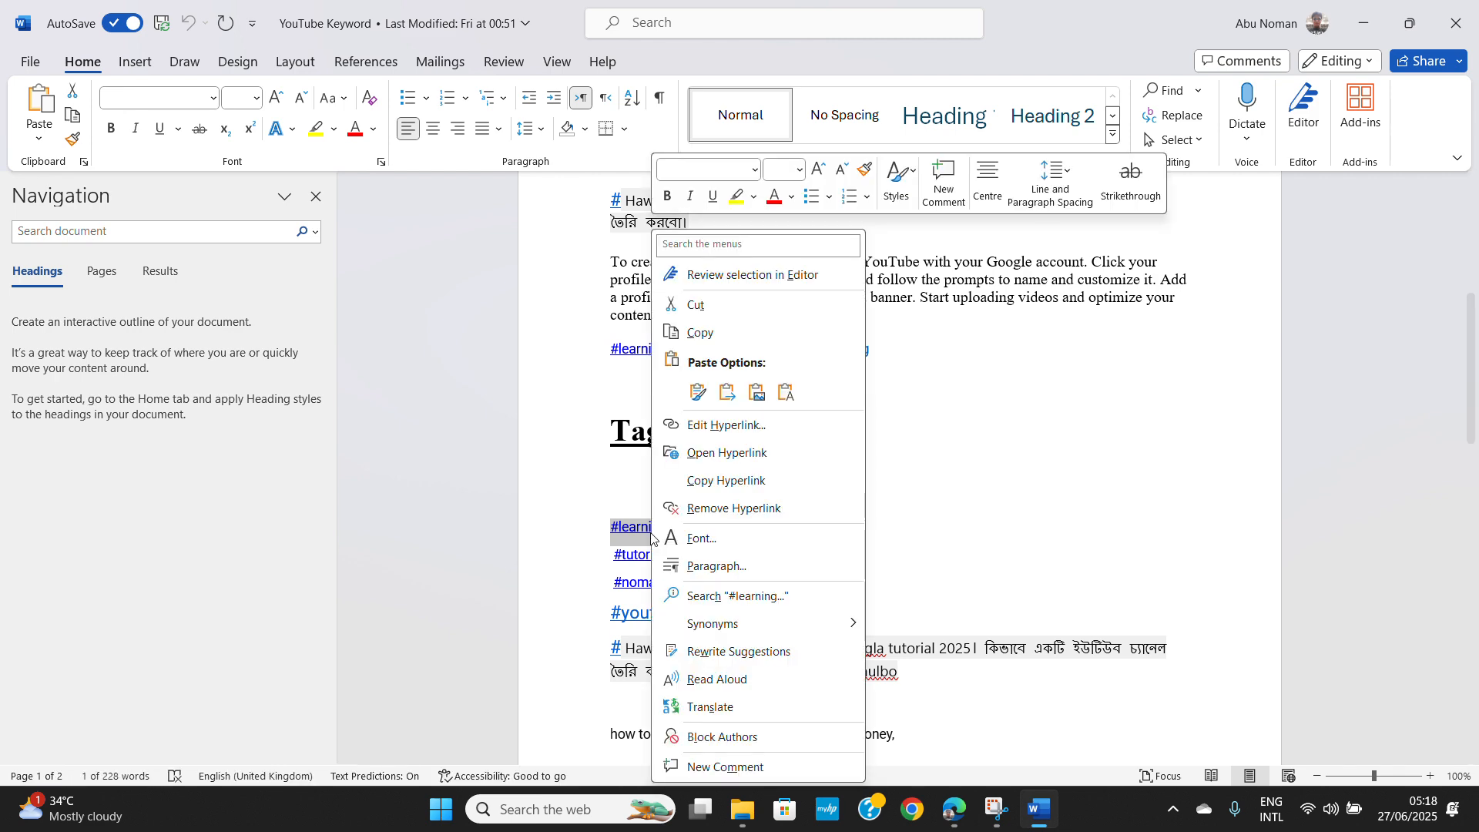
{"action": "left_click", "coordinate": [715, 332]}
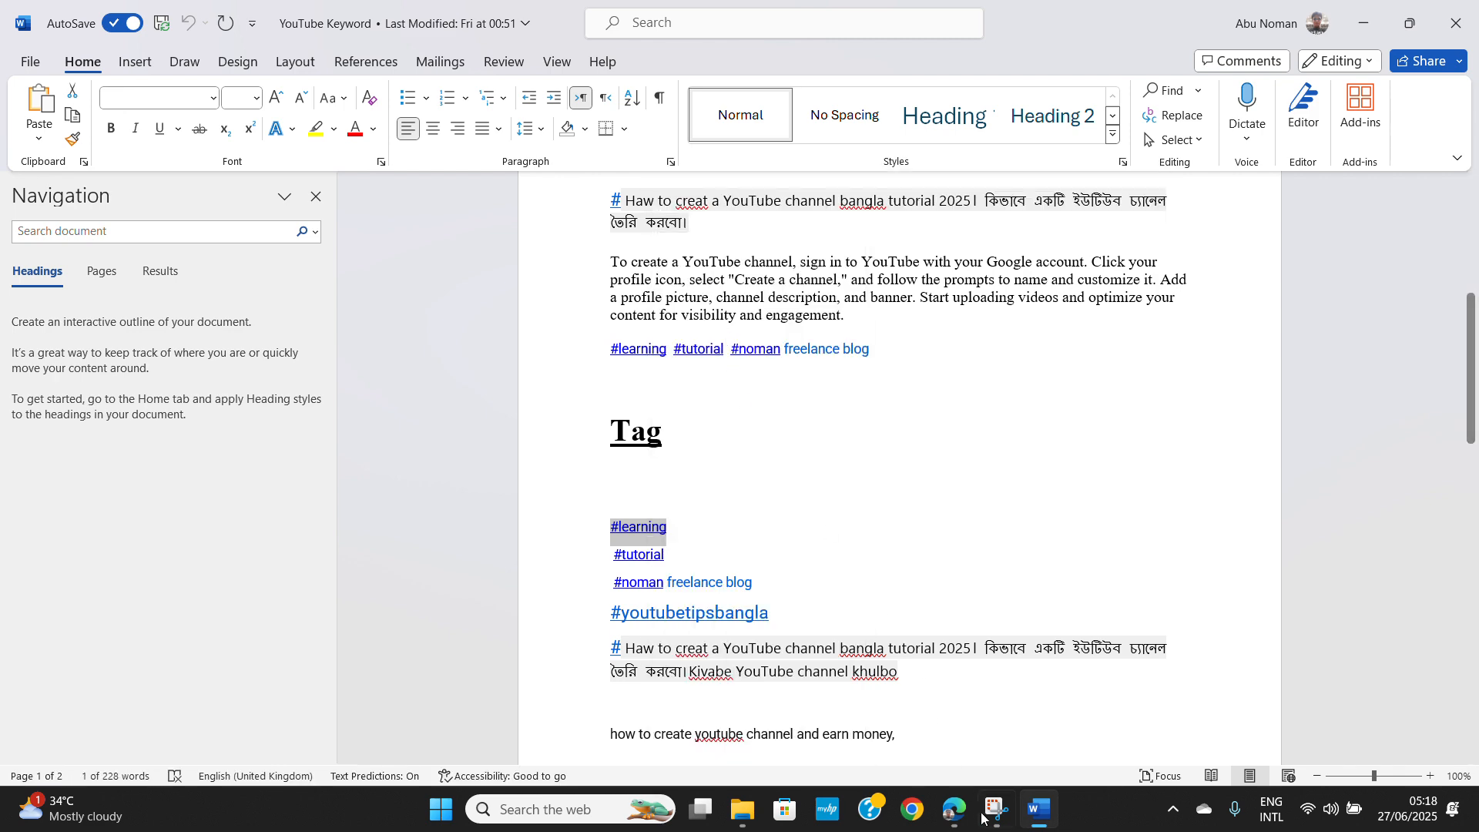
Switch back to the YouTube Studio upload in Edge and paste #learning as a video tag
{"action": "mouse_move", "coordinate": [954, 811]}
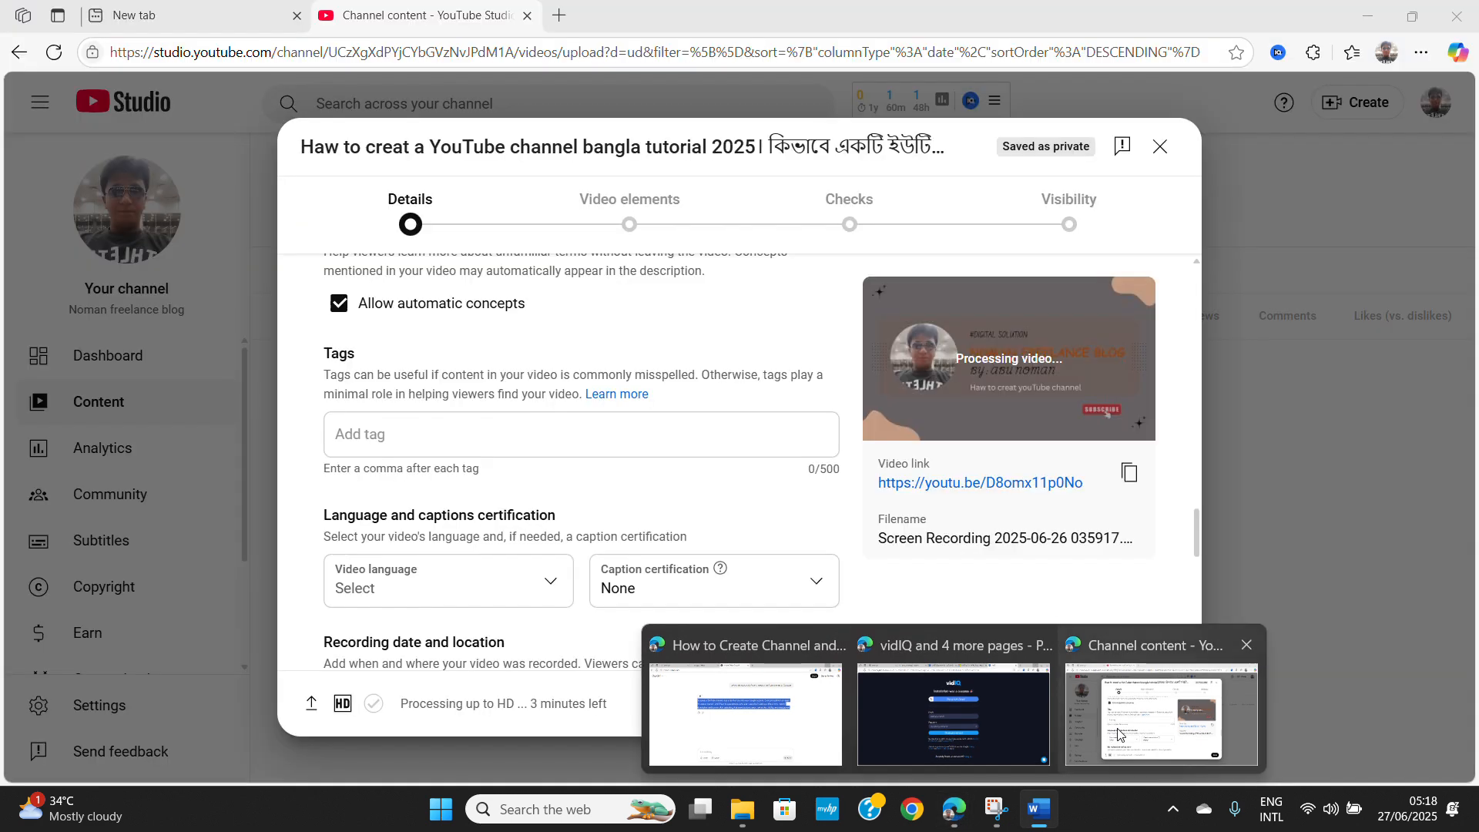
{"action": "left_click", "coordinate": [1119, 734]}
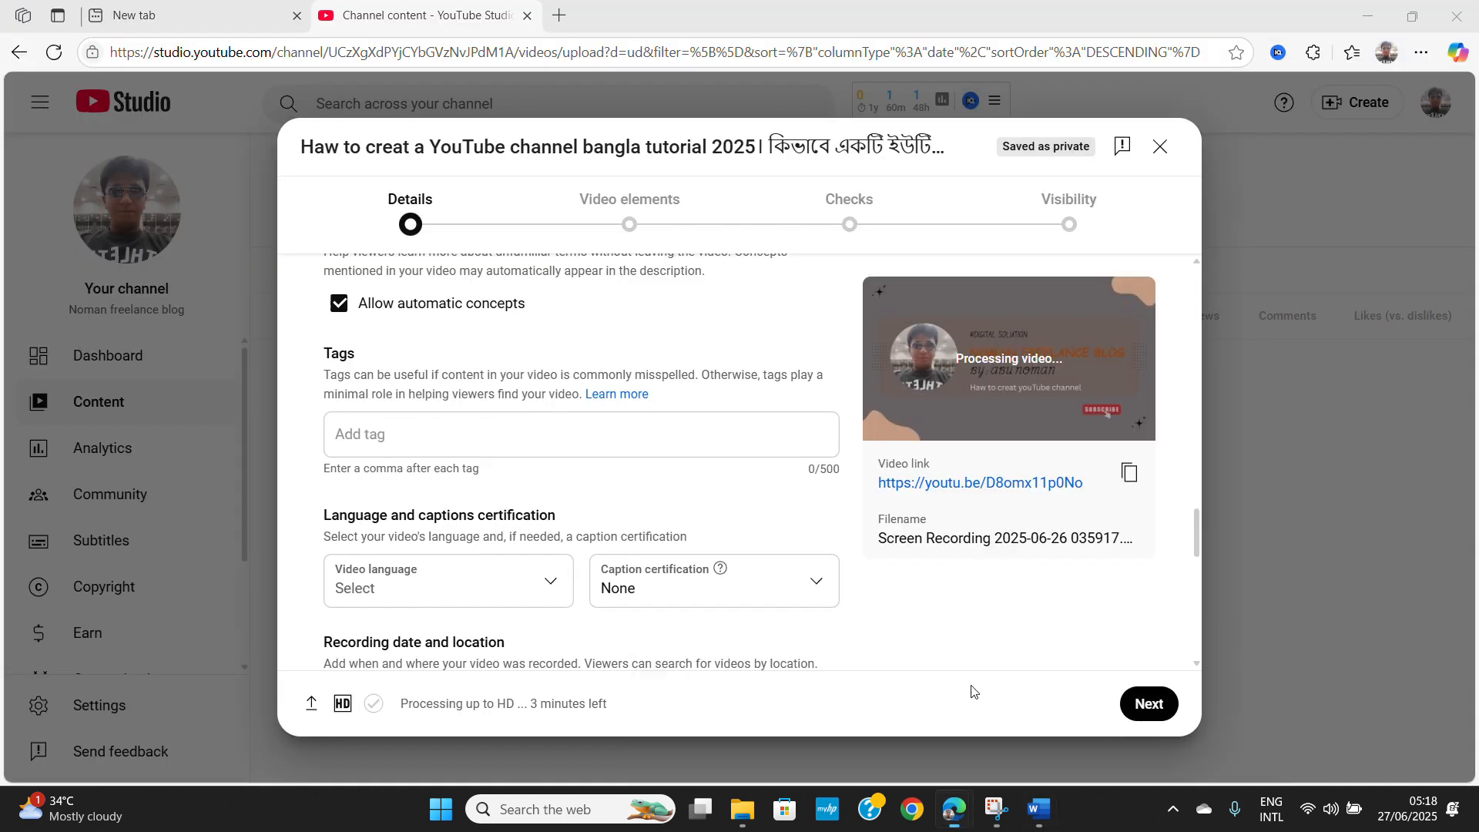
{"action": "right_click", "coordinate": [363, 425]}
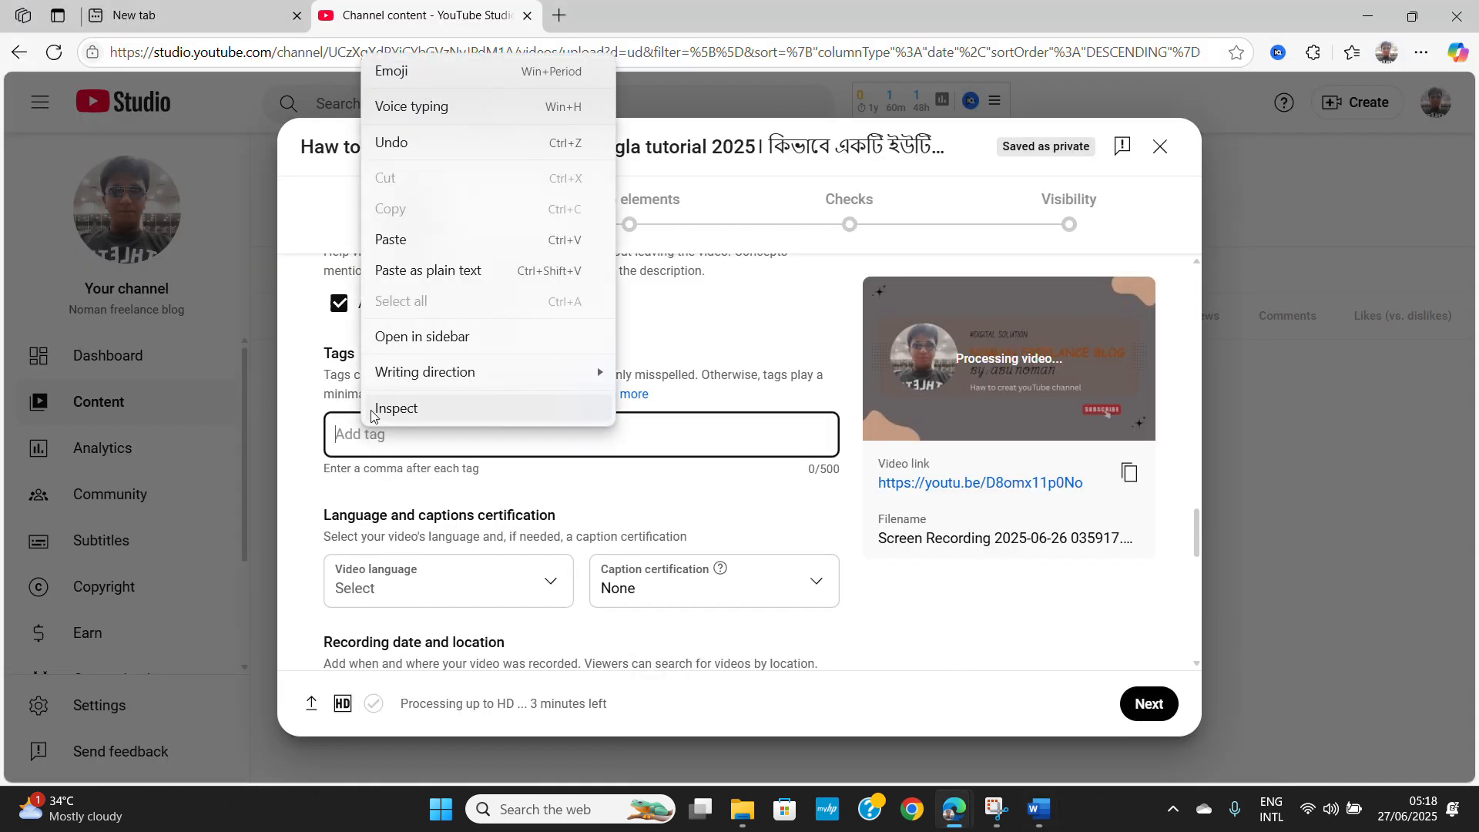
{"action": "left_click", "coordinate": [409, 239]}
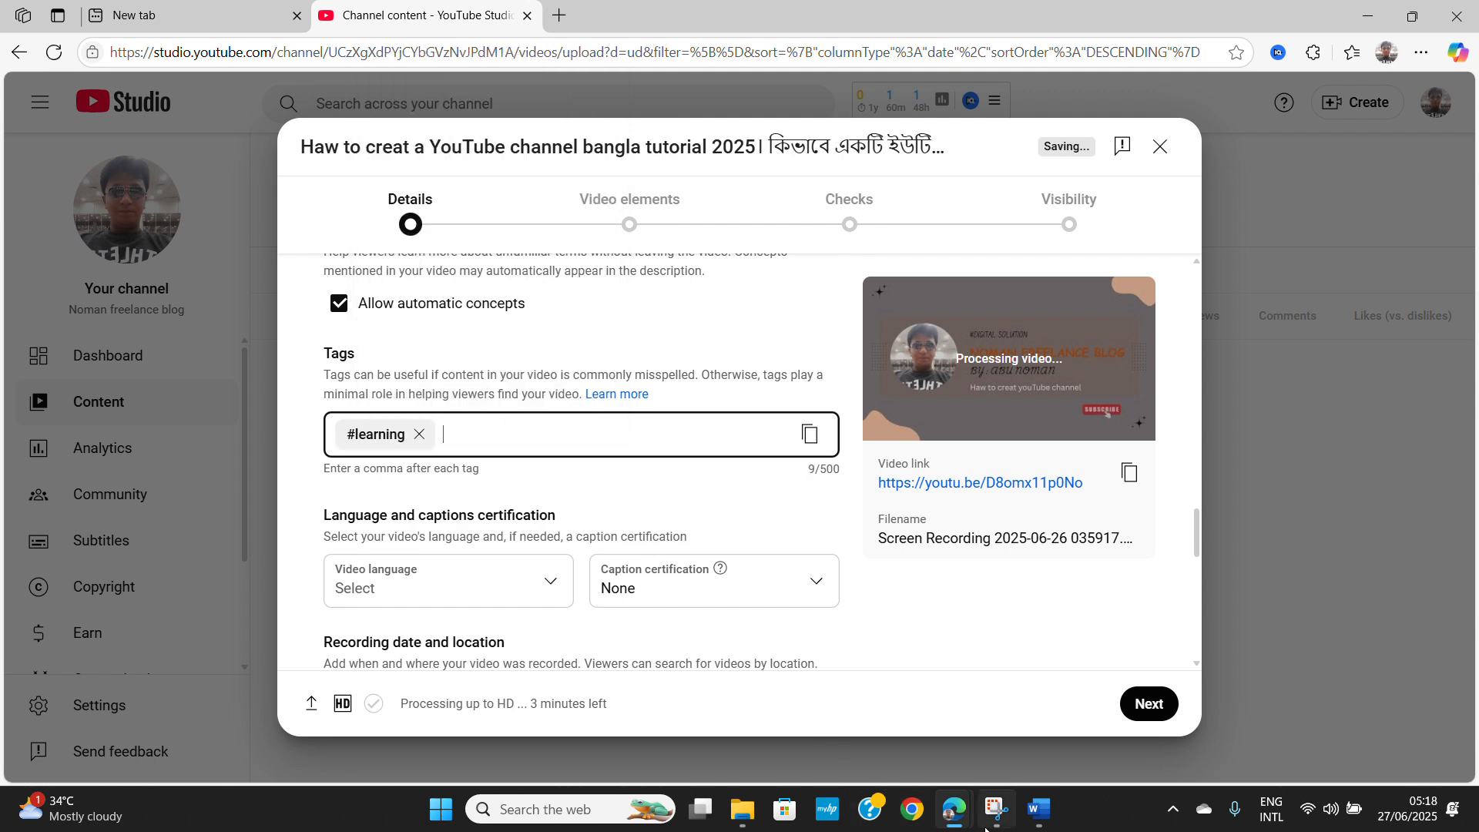
Switch to the Word document and copy the #tutorial line under the "Tag" heading
{"action": "mouse_move", "coordinate": [1050, 820]}
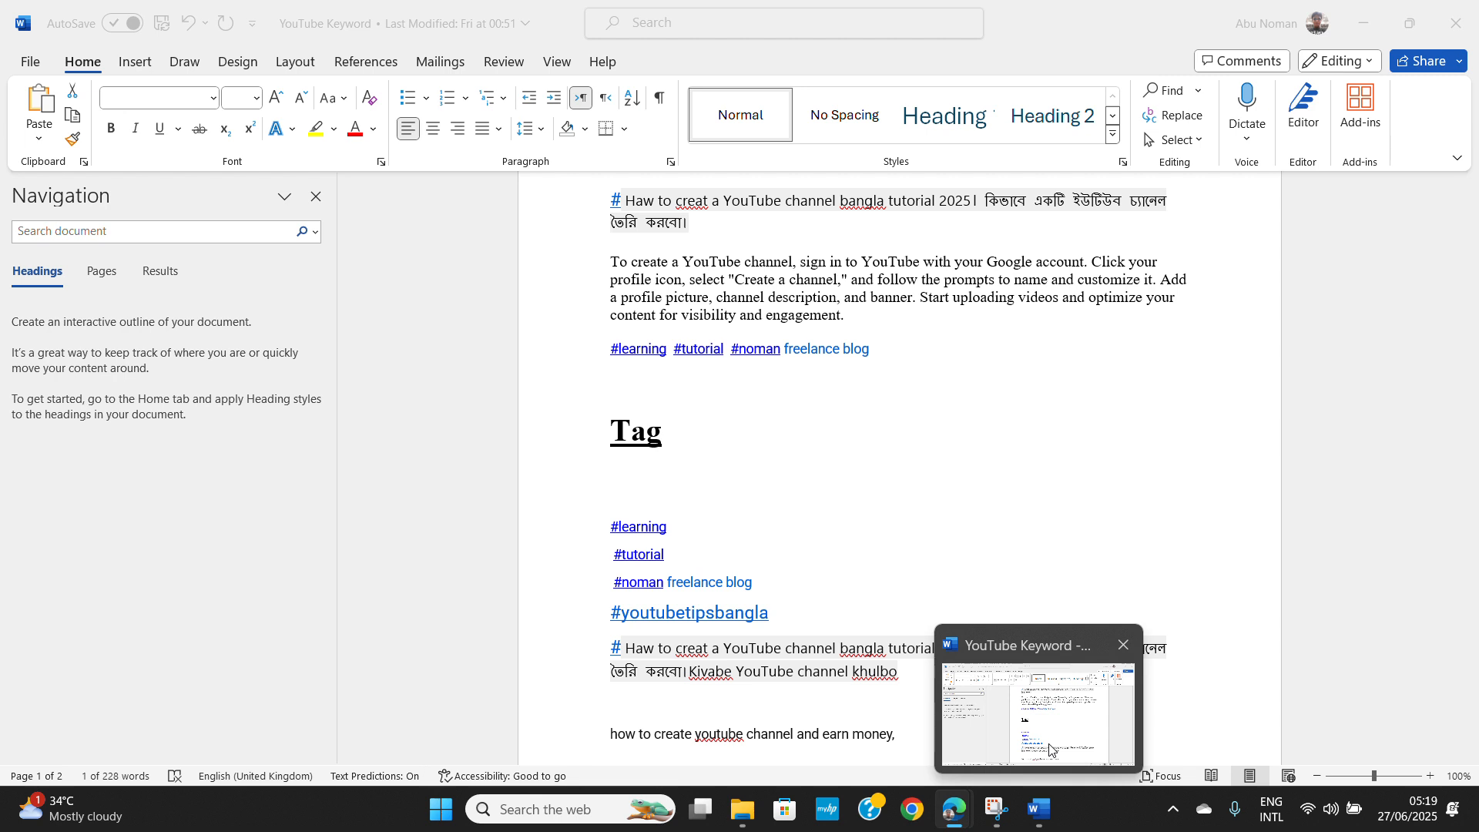
{"action": "left_click", "coordinate": [1050, 751]}
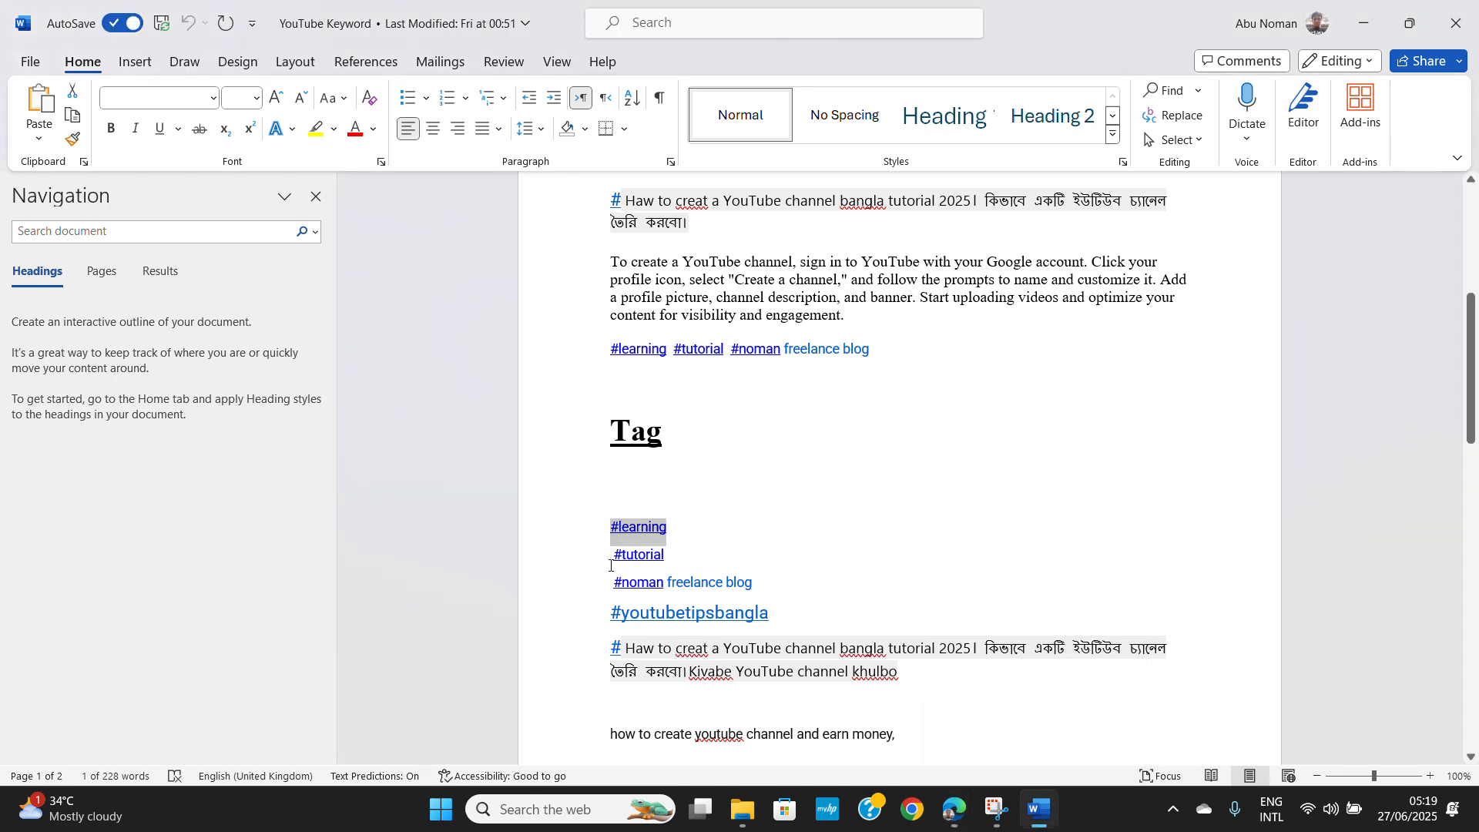
{"action": "left_click_drag", "start_coordinate": [610, 566], "coordinate": [636, 560]}
{"action": "right_click", "coordinate": [636, 559]}
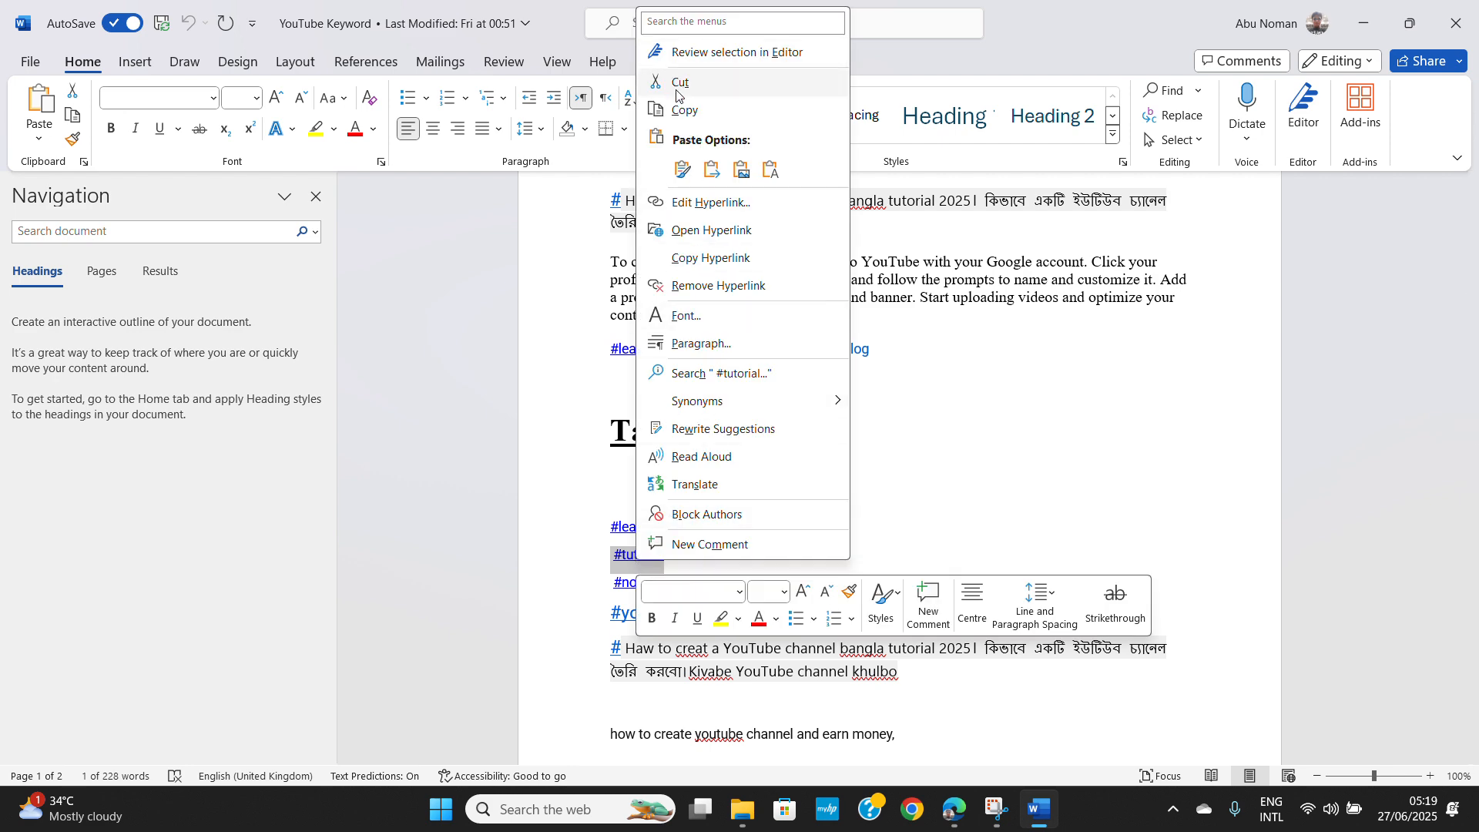
{"action": "left_click", "coordinate": [685, 109]}
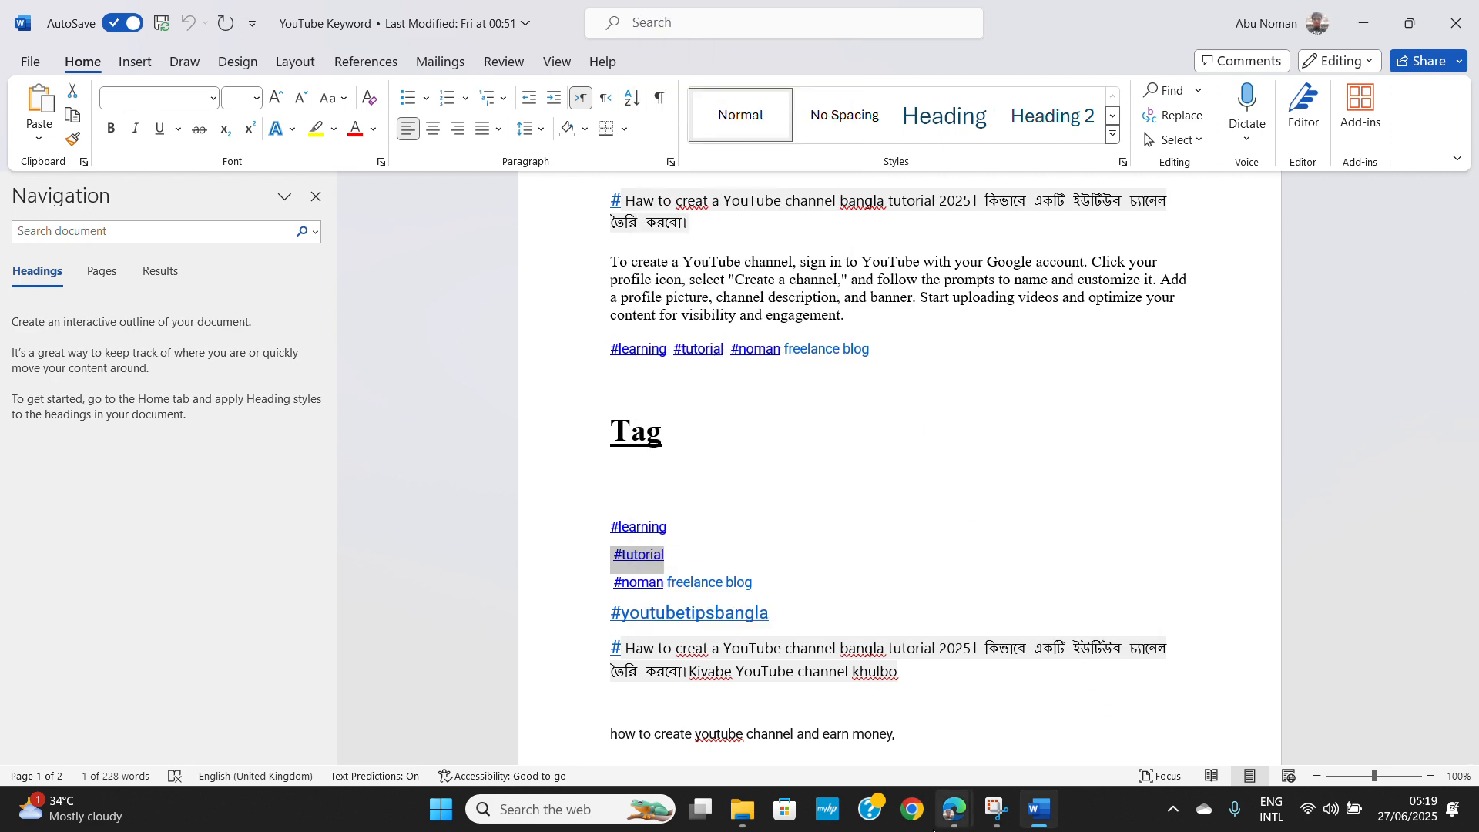
Return to the YouTube Studio upload in Edge and paste #tutorial into the Tags field after #learning
{"action": "mouse_move", "coordinate": [954, 809]}
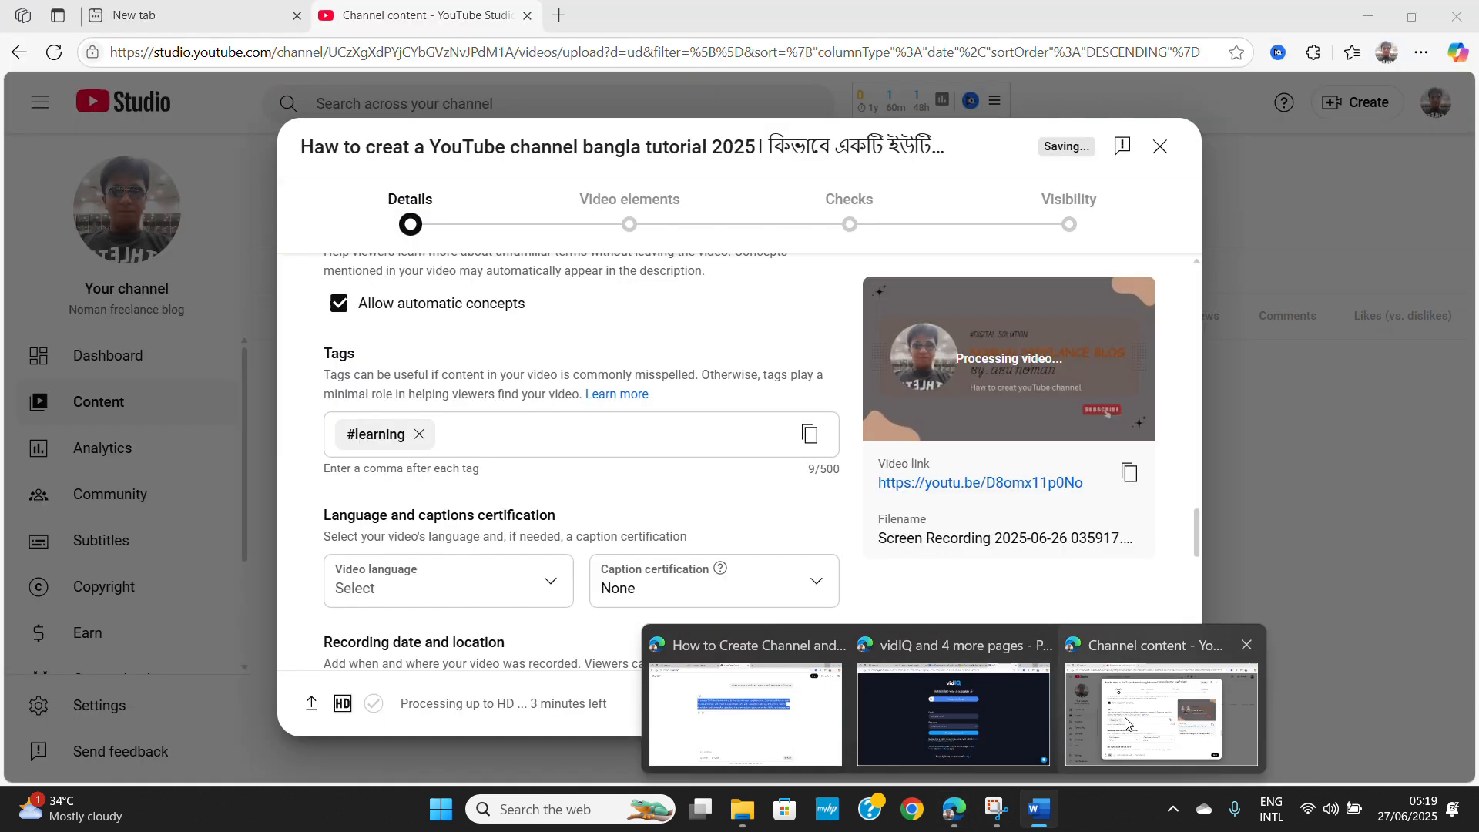
{"action": "left_click", "coordinate": [1155, 724]}
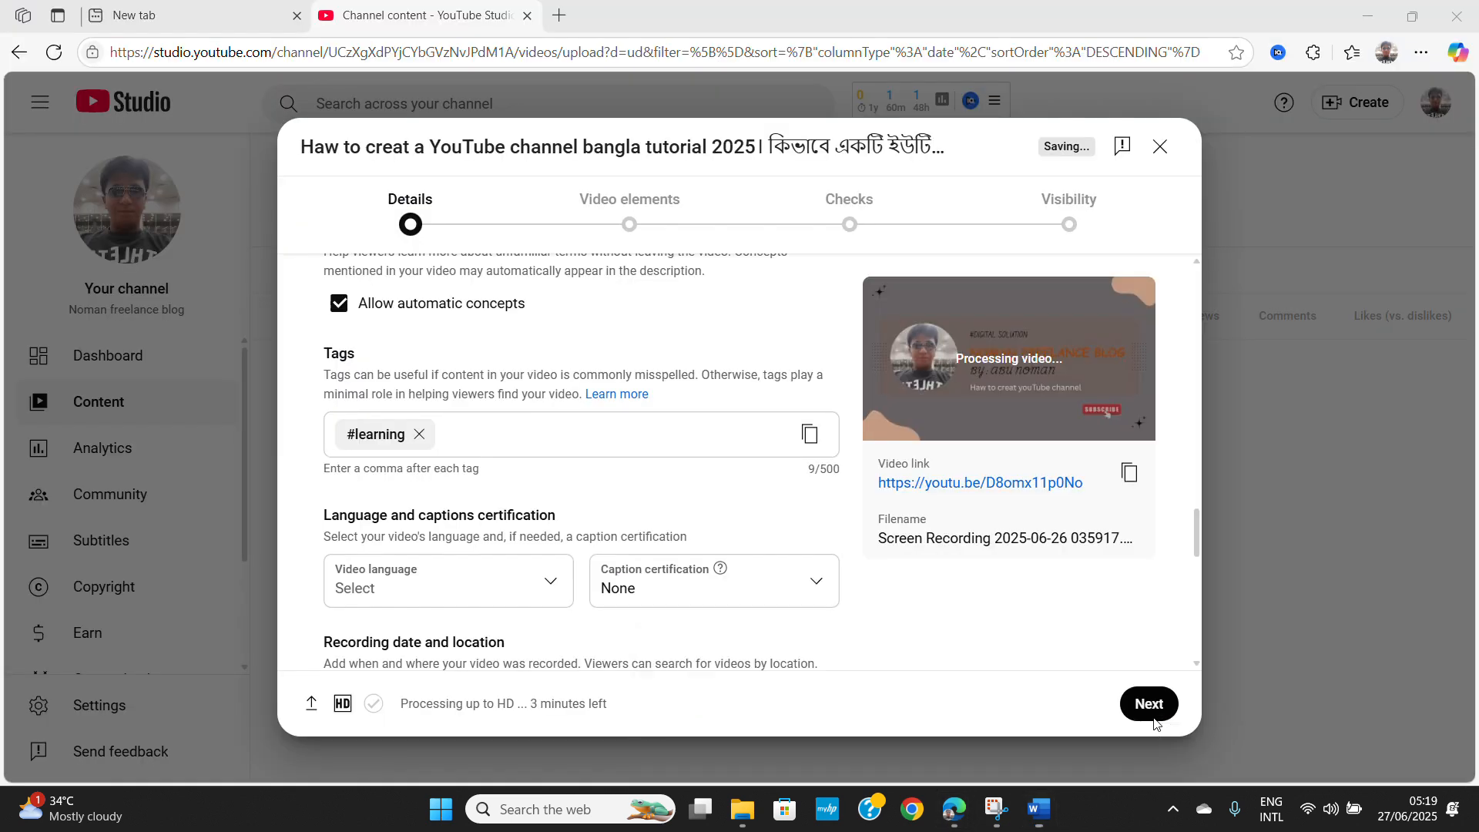
{"action": "right_click", "coordinate": [488, 438]}
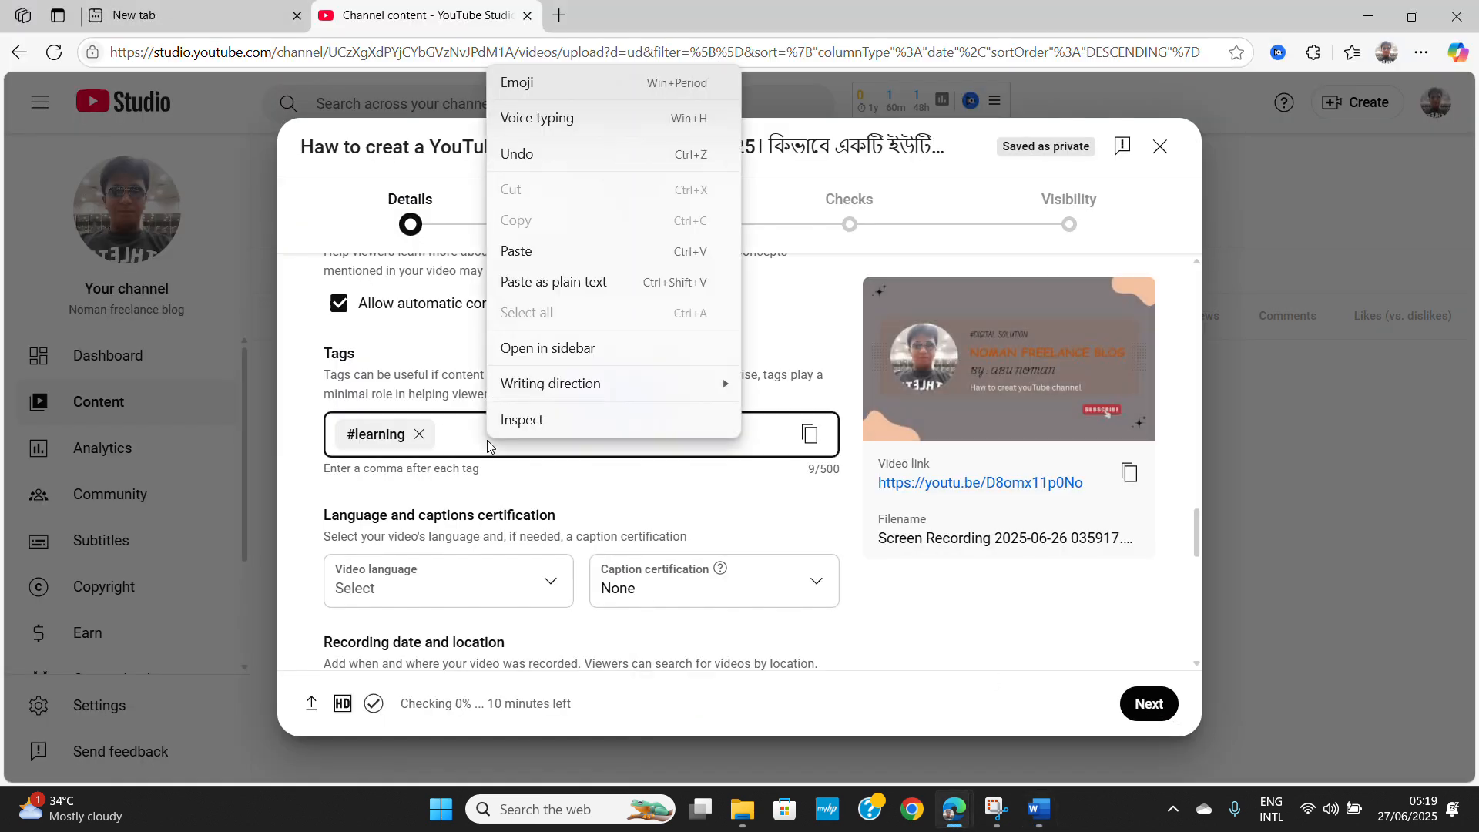
{"action": "left_click", "coordinate": [524, 251]}
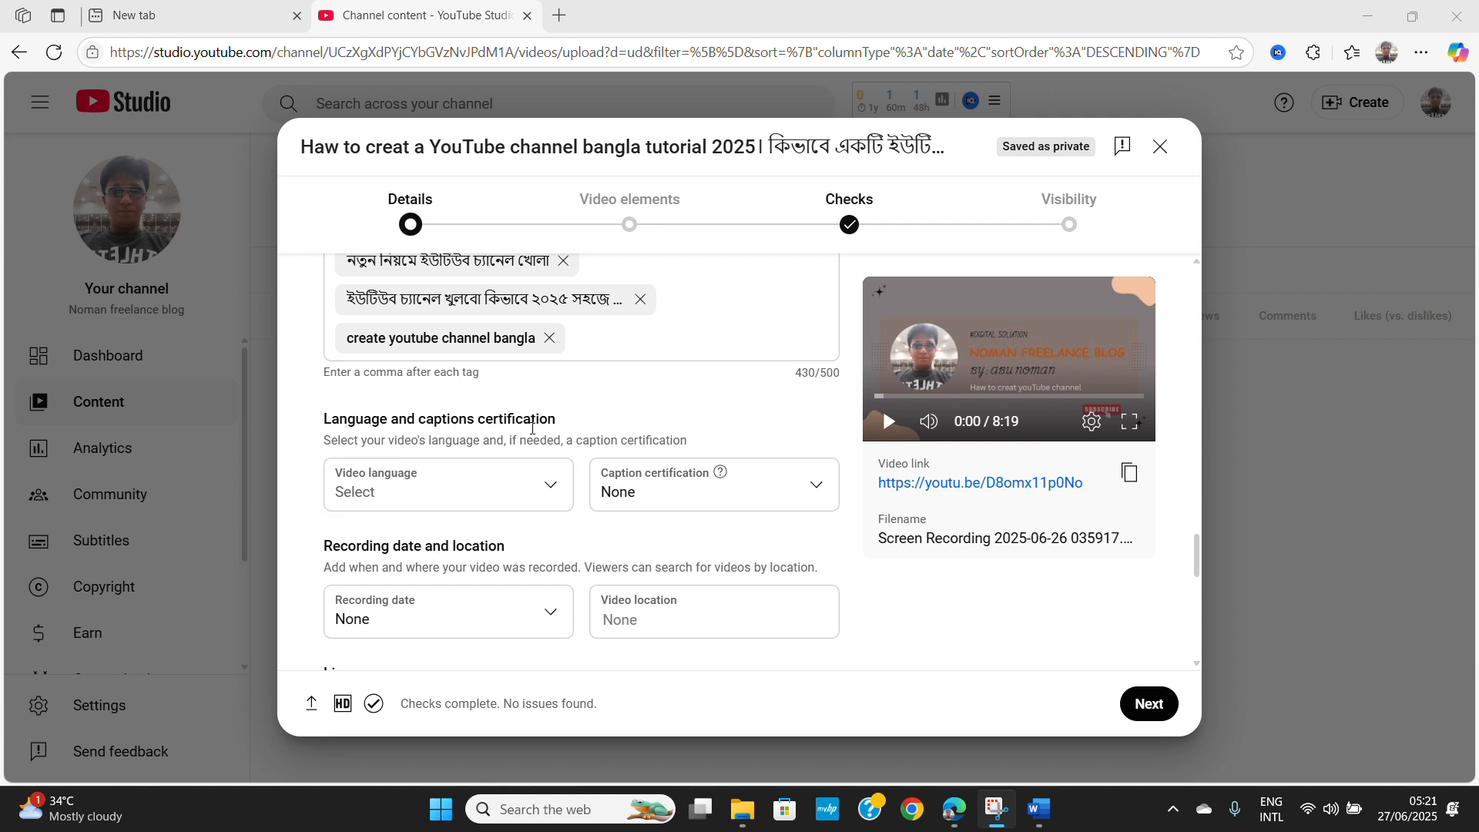
Set the video language to Bangla in the upload details
{"action": "left_click", "coordinate": [548, 494]}
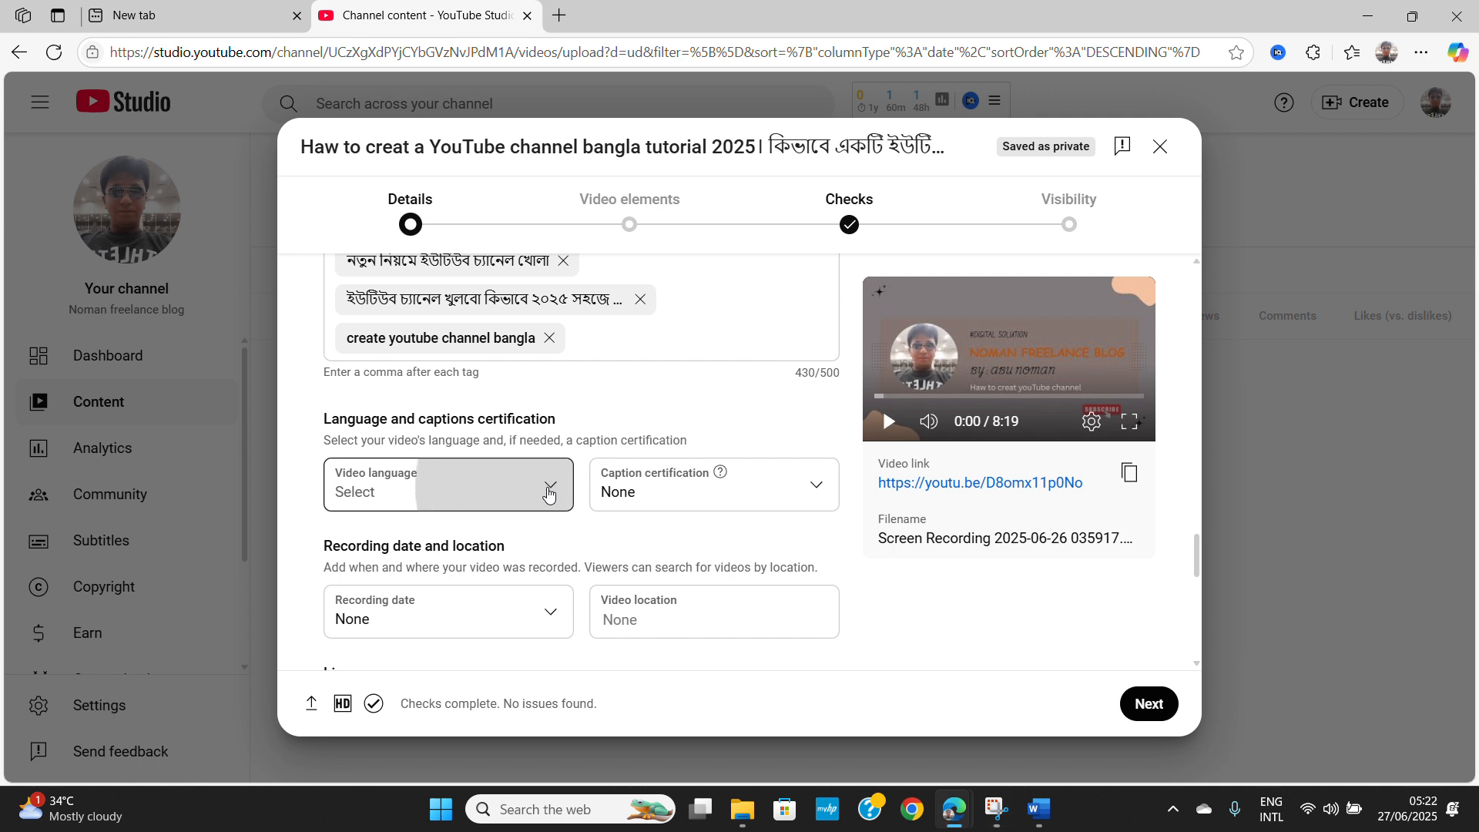
{"action": "scroll", "coordinate": [488, 460], "scroll_direction": "down", "scroll_amount": 2}
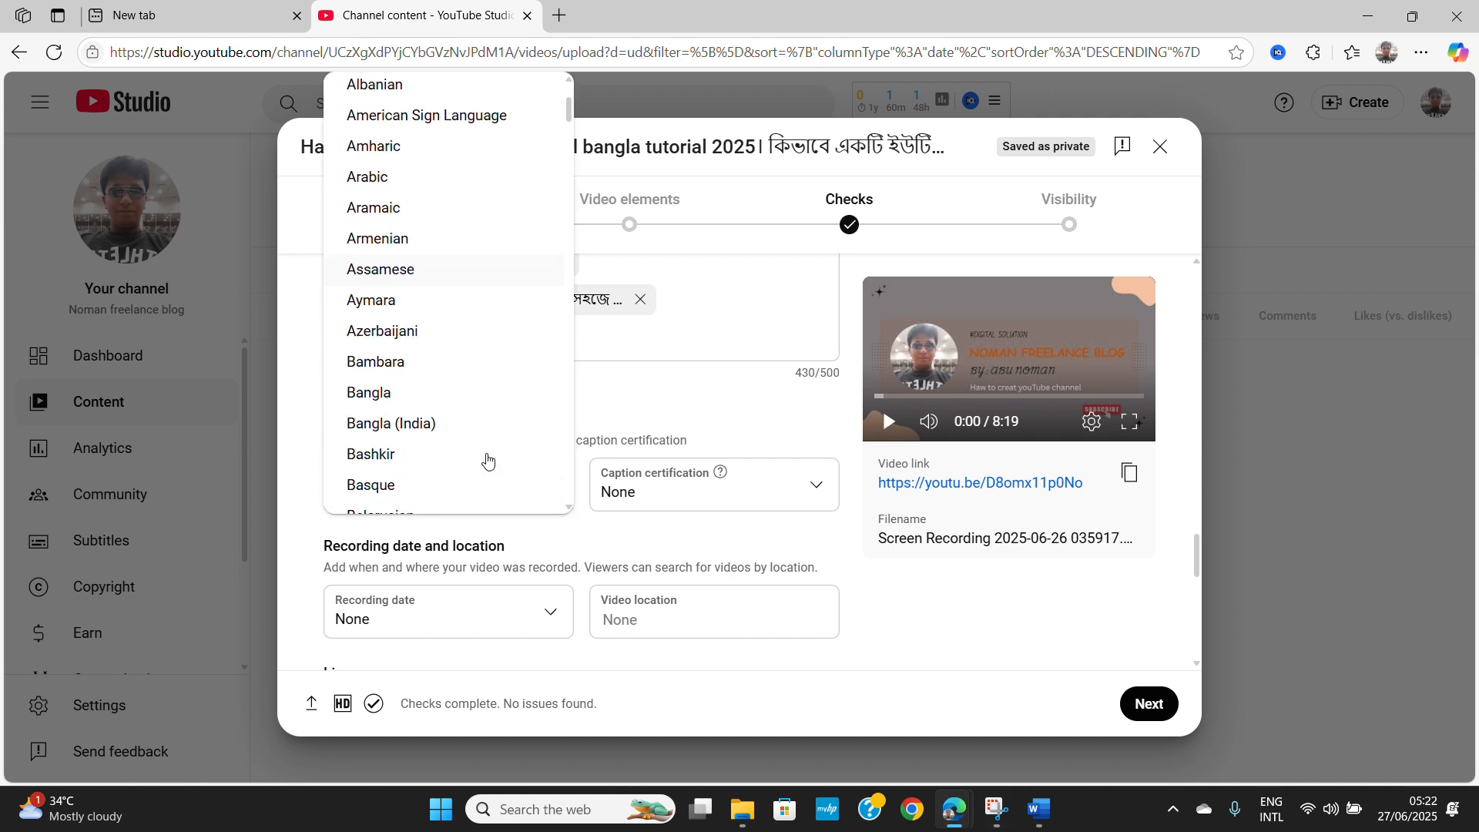
{"action": "scroll", "coordinate": [487, 461], "scroll_direction": "down", "scroll_amount": 2}
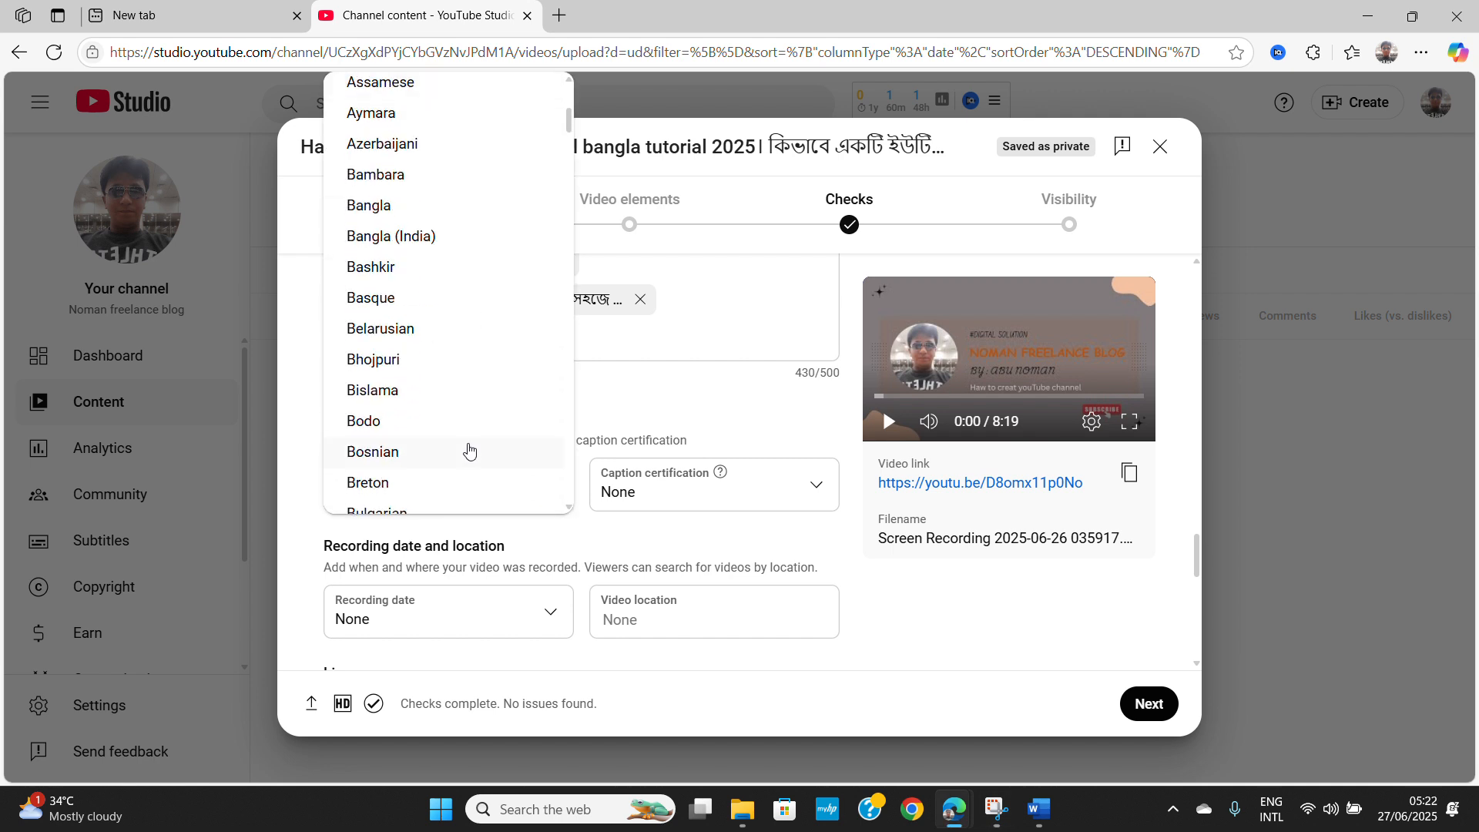
{"action": "left_click", "coordinate": [378, 204]}
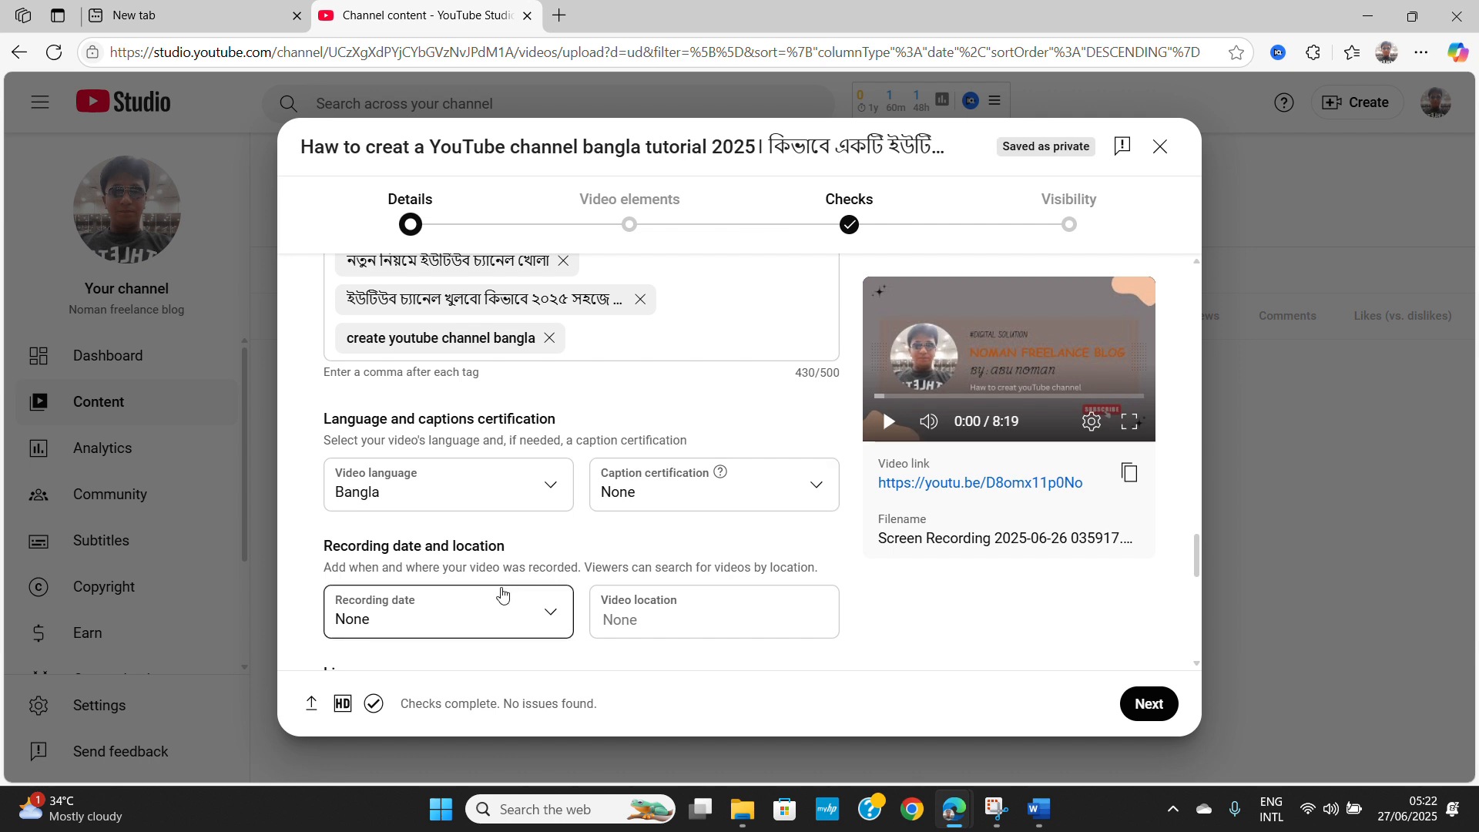
Set the video's Shorts remixing option to "Don't allow remixing"
{"action": "scroll", "coordinate": [503, 594], "scroll_direction": "down", "scroll_amount": 3}
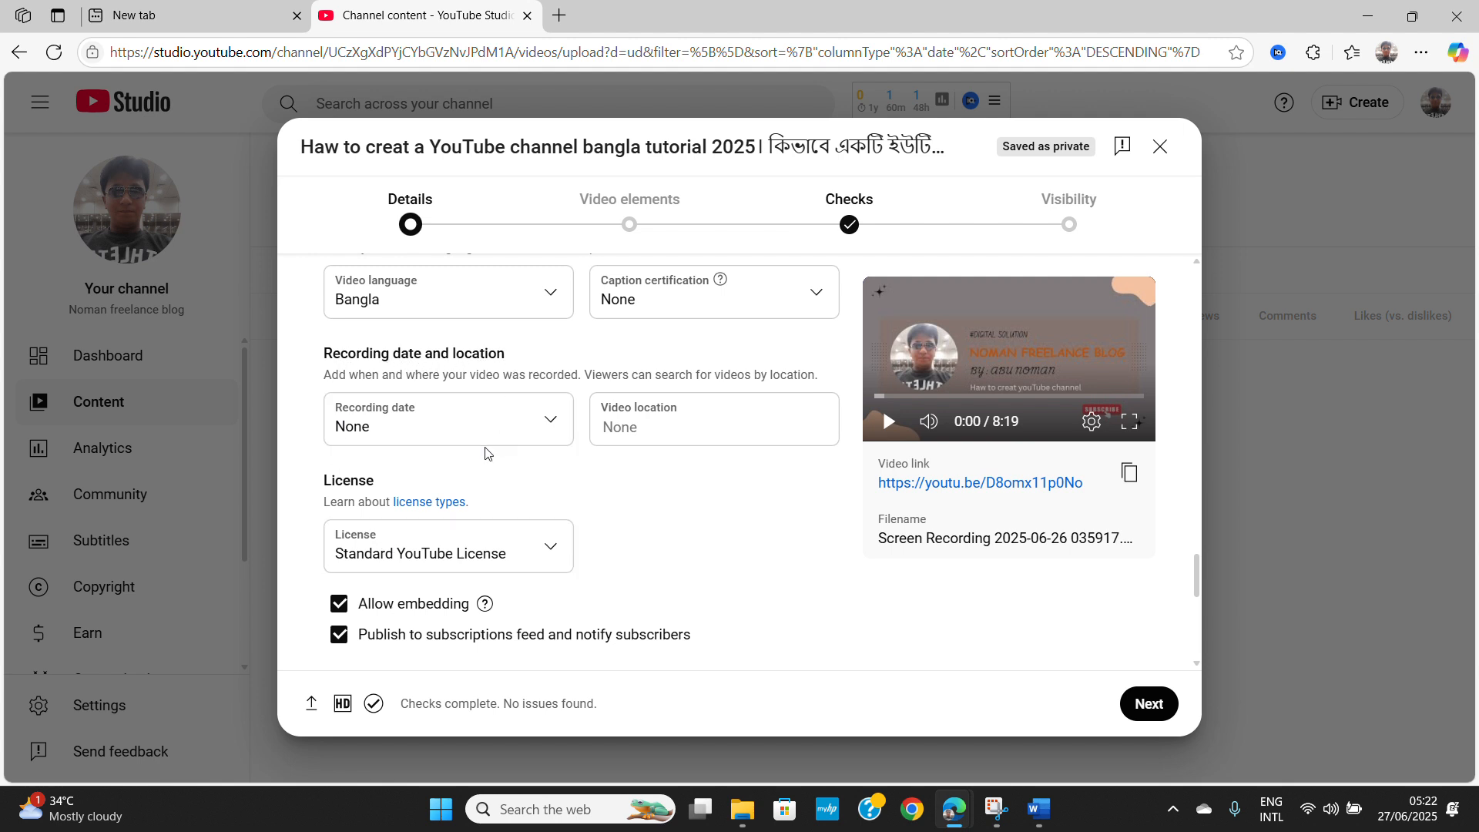
{"action": "scroll", "coordinate": [488, 455], "scroll_direction": "down", "scroll_amount": 2}
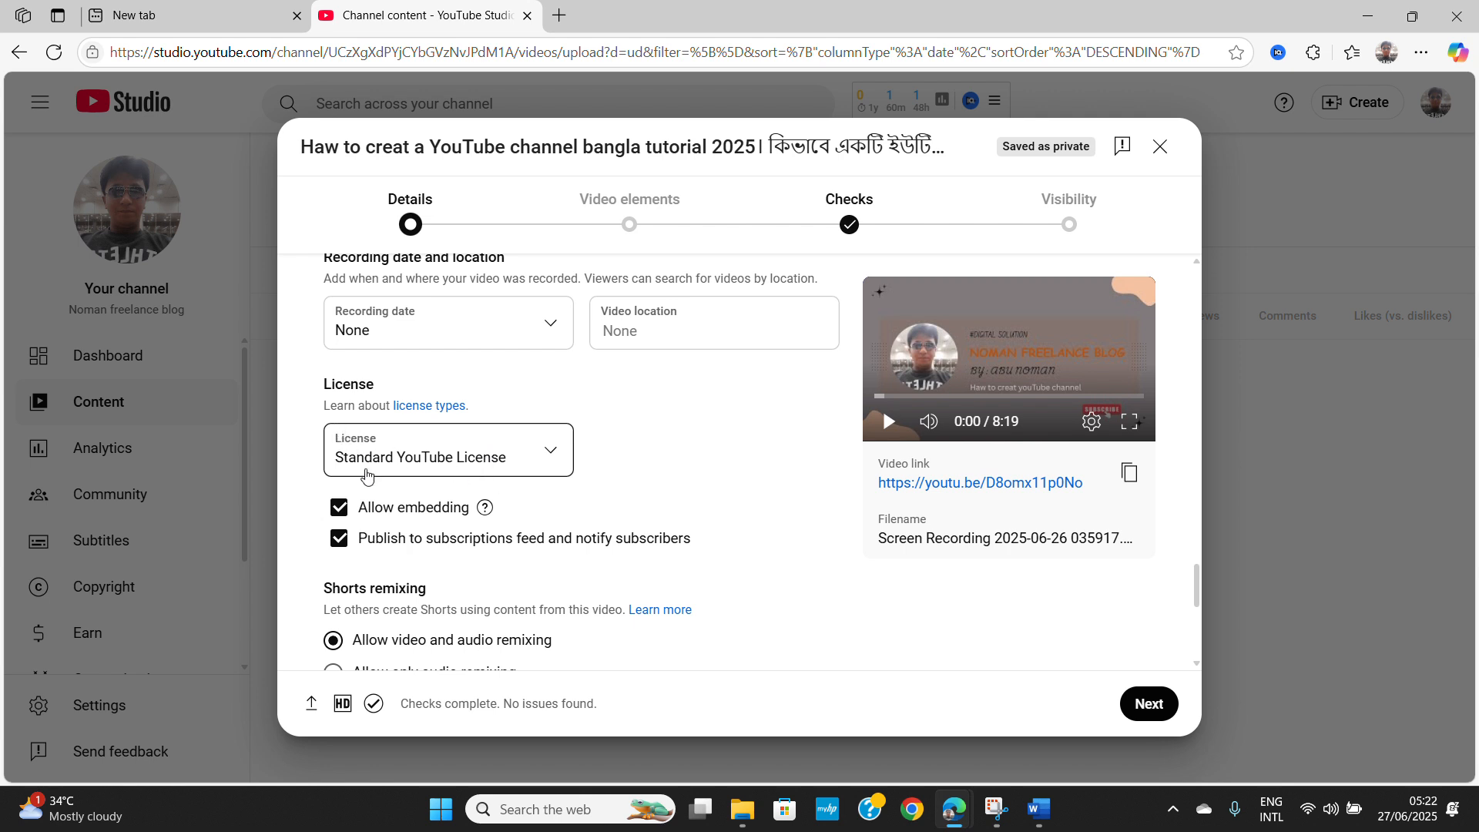
{"action": "scroll", "coordinate": [516, 492], "scroll_direction": "down", "scroll_amount": 2}
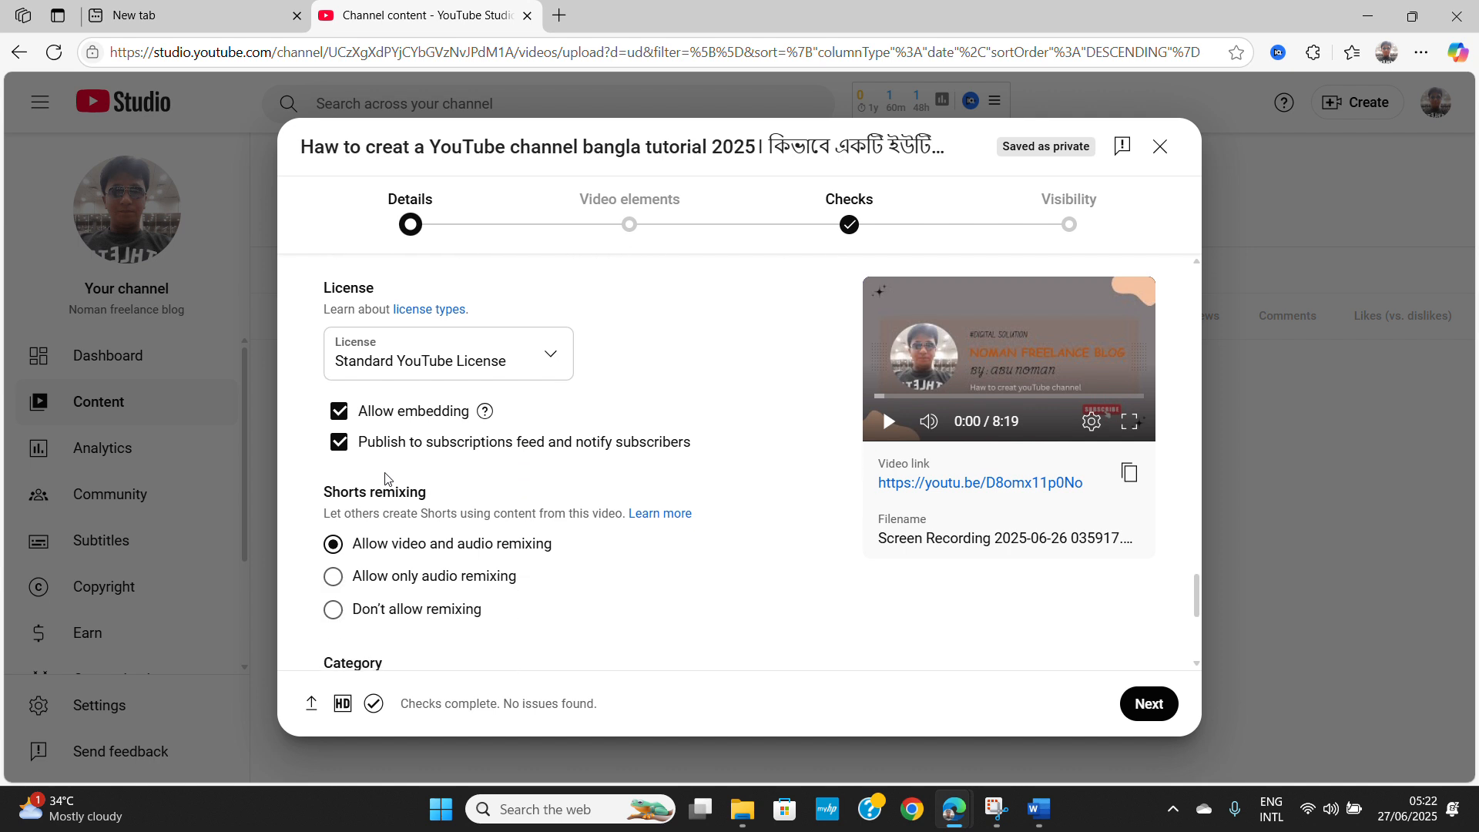
{"action": "scroll", "coordinate": [376, 483], "scroll_direction": "down", "scroll_amount": 2}
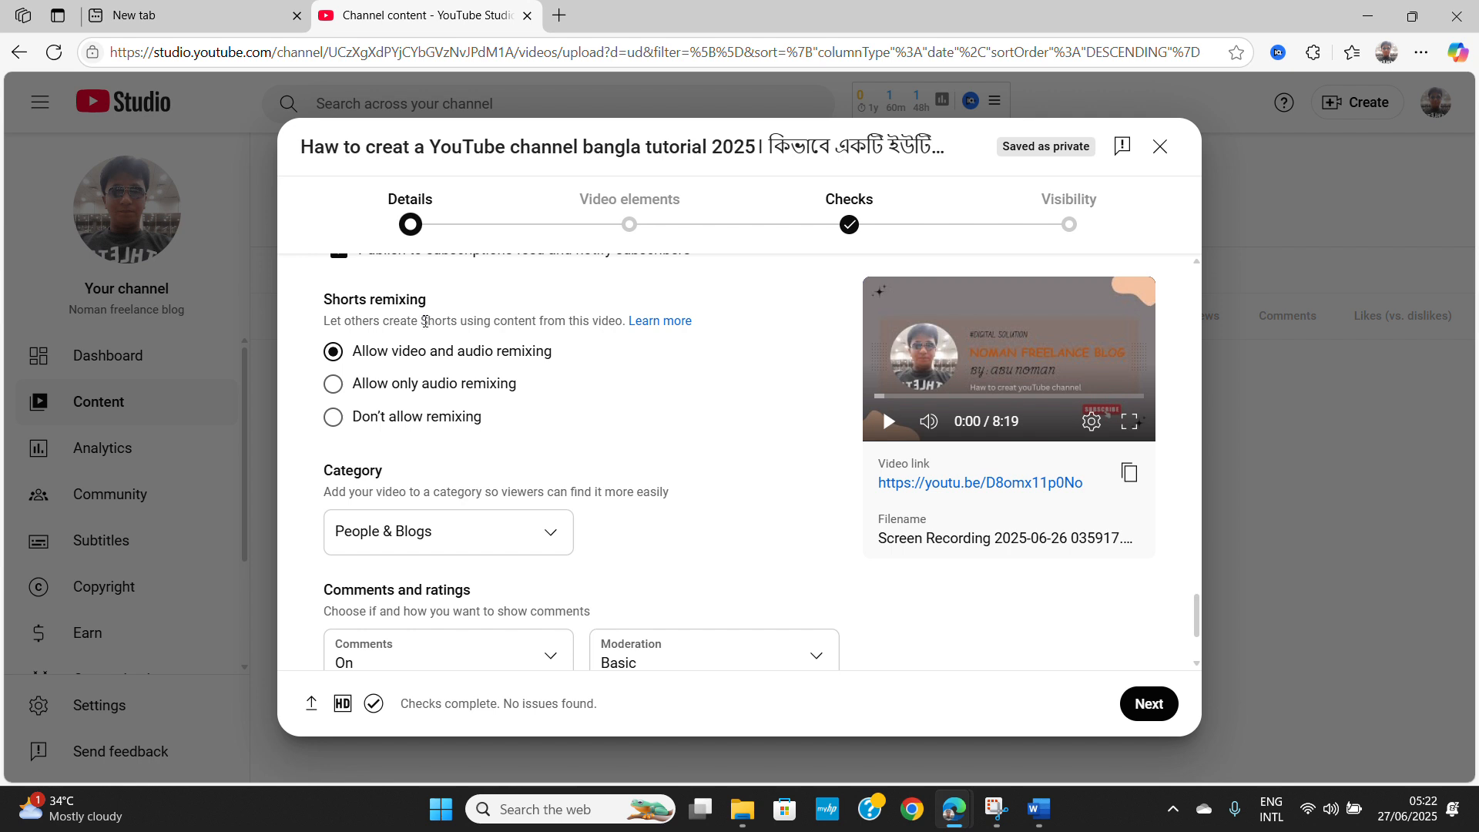
{"action": "left_click", "coordinate": [334, 418]}
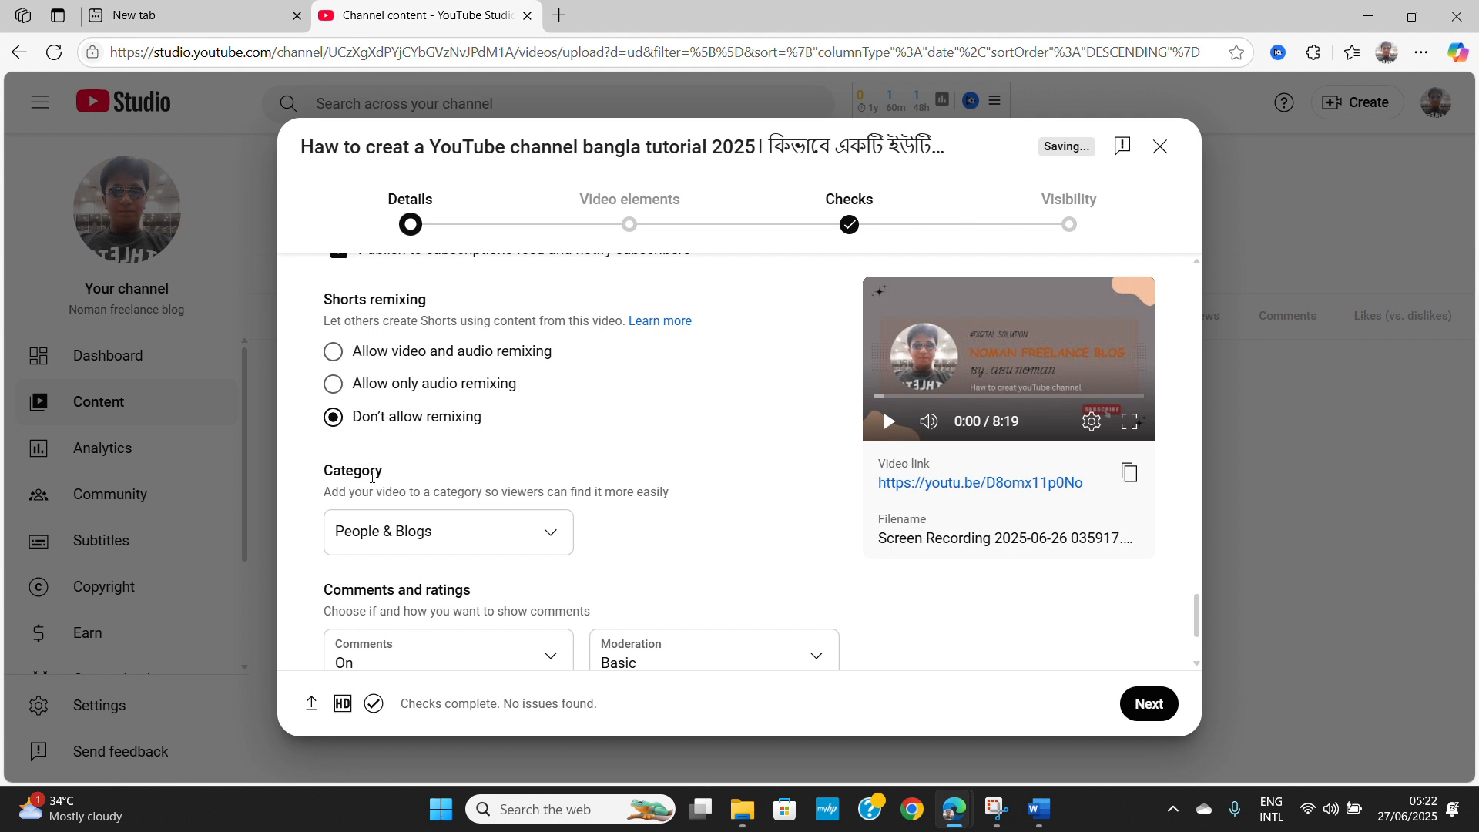
Choose People & Blogs as the video's category and continue to the Video elements stage
{"action": "scroll", "coordinate": [372, 476], "scroll_direction": "down", "scroll_amount": 1}
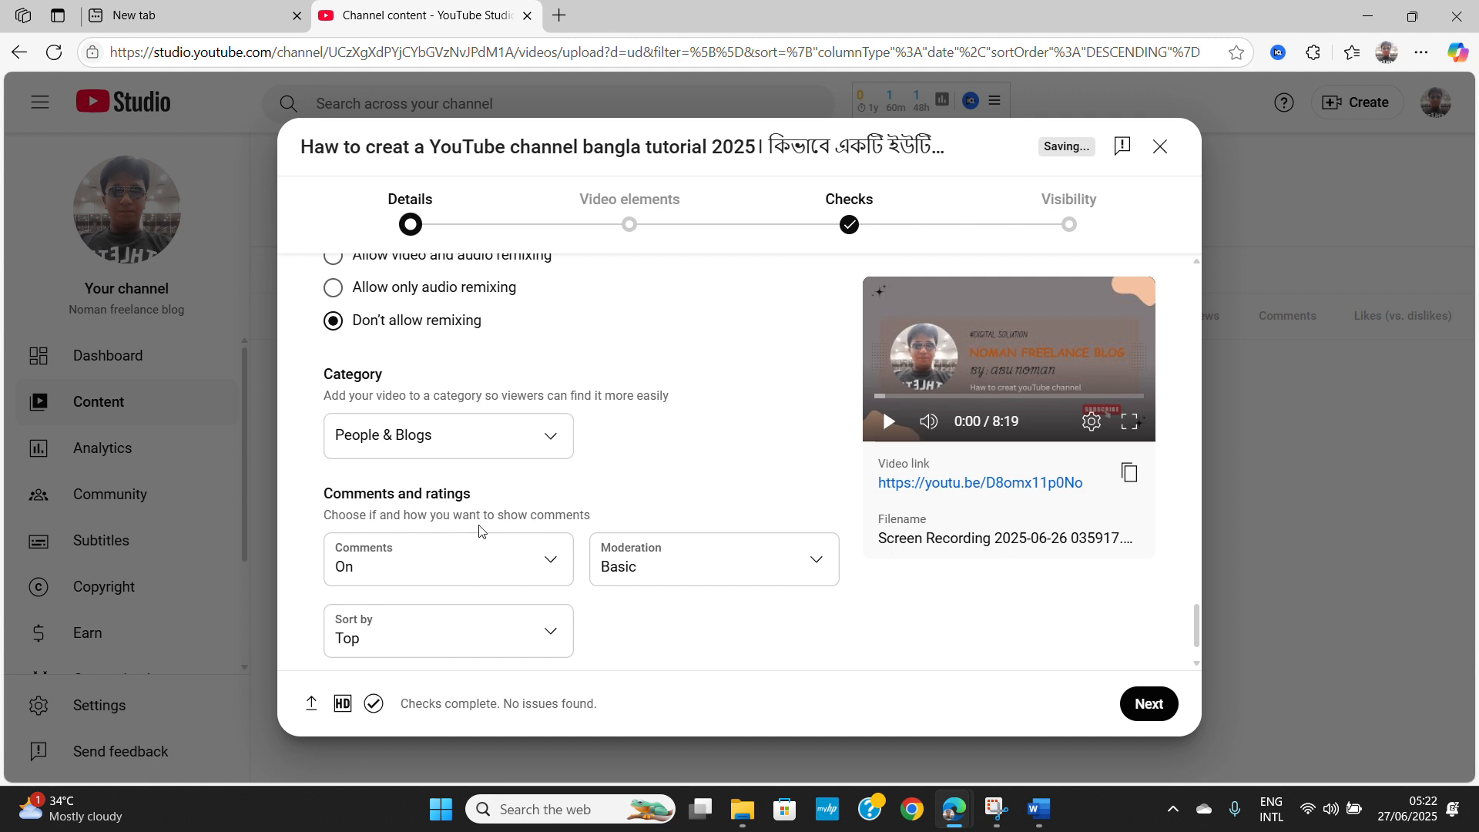
{"action": "scroll", "coordinate": [482, 532], "scroll_direction": "down", "scroll_amount": 1}
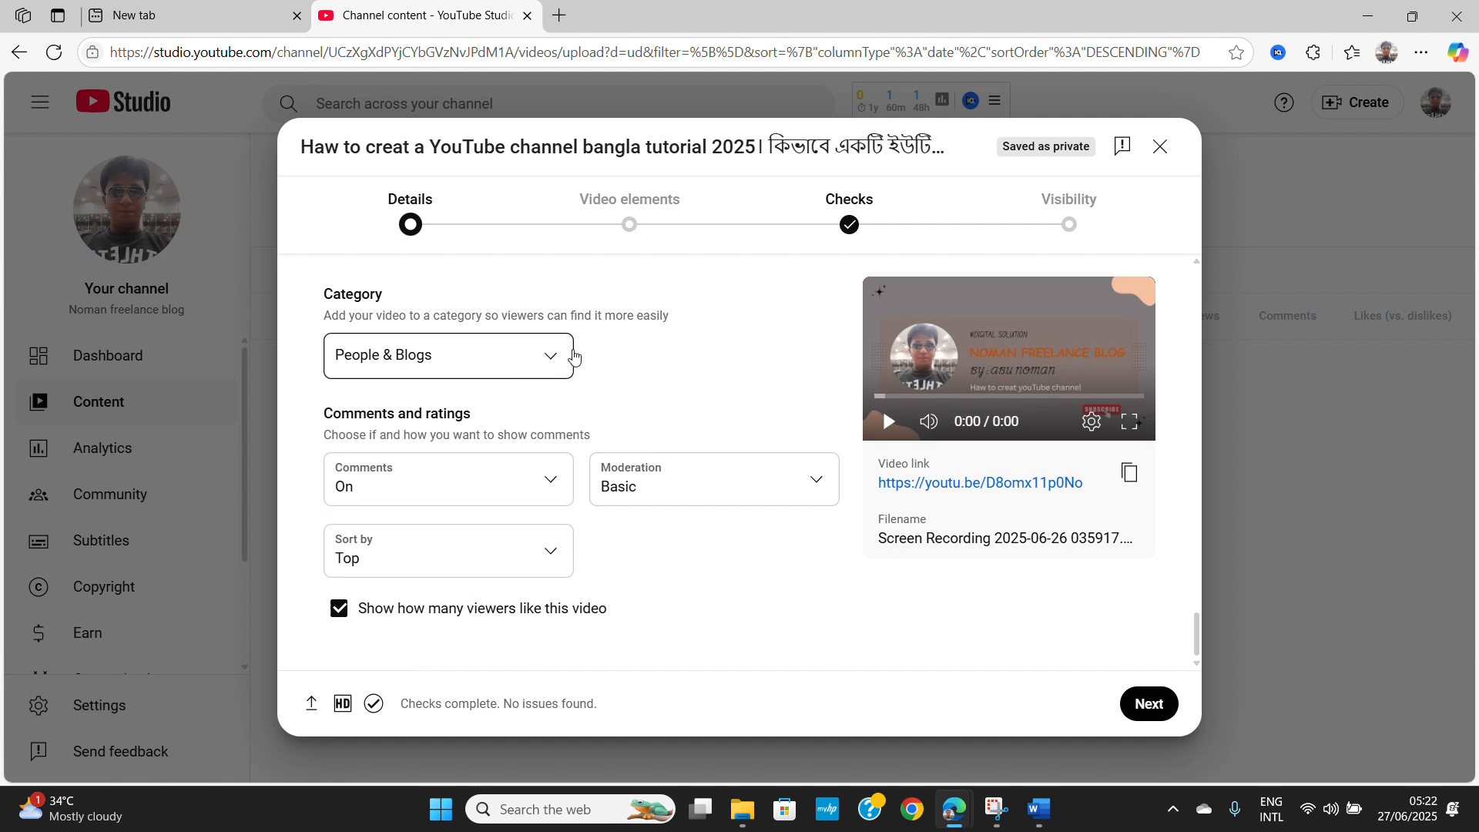
{"action": "left_click", "coordinate": [547, 355]}
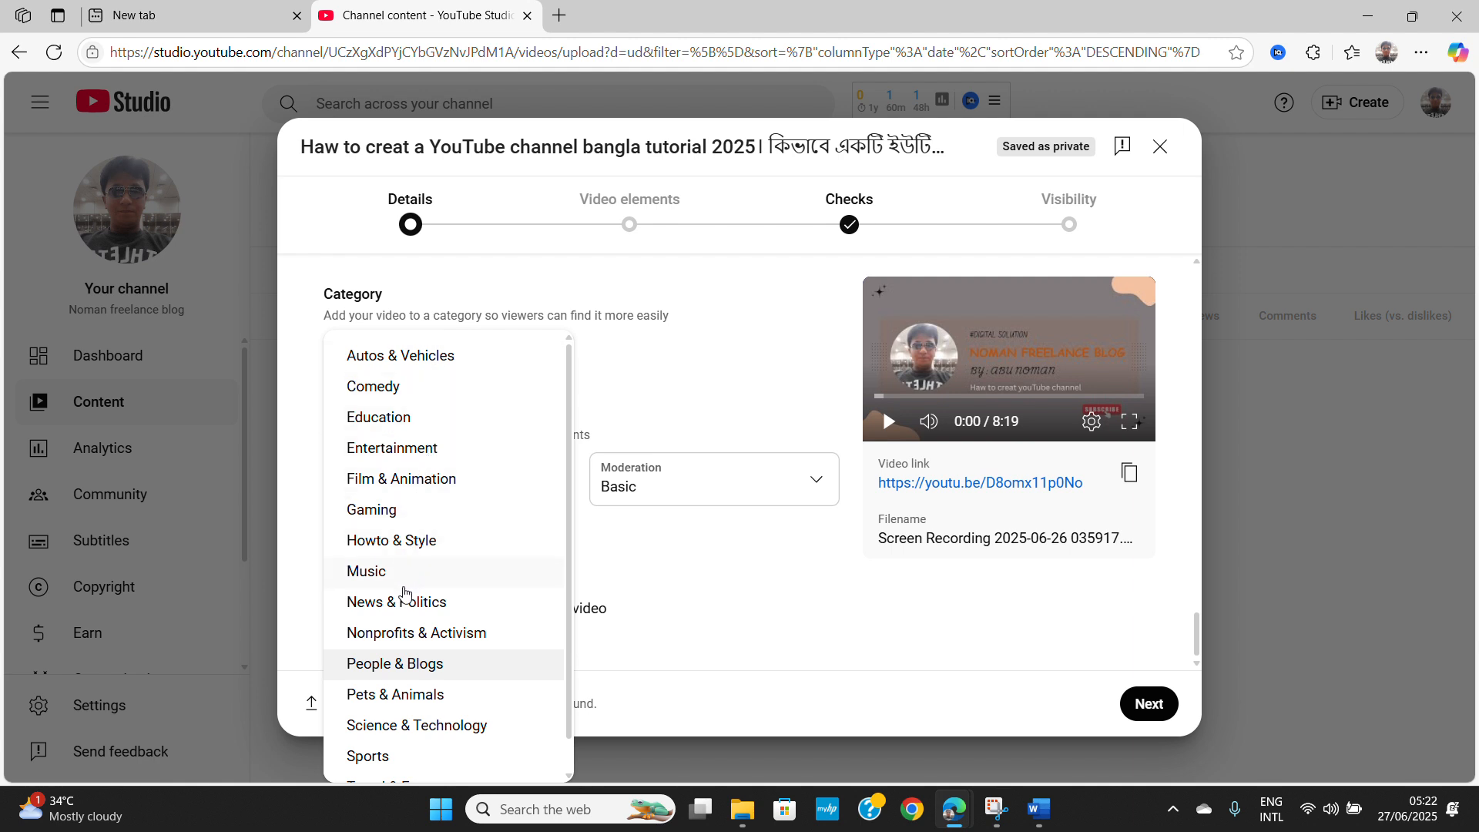
{"action": "left_click", "coordinate": [408, 666]}
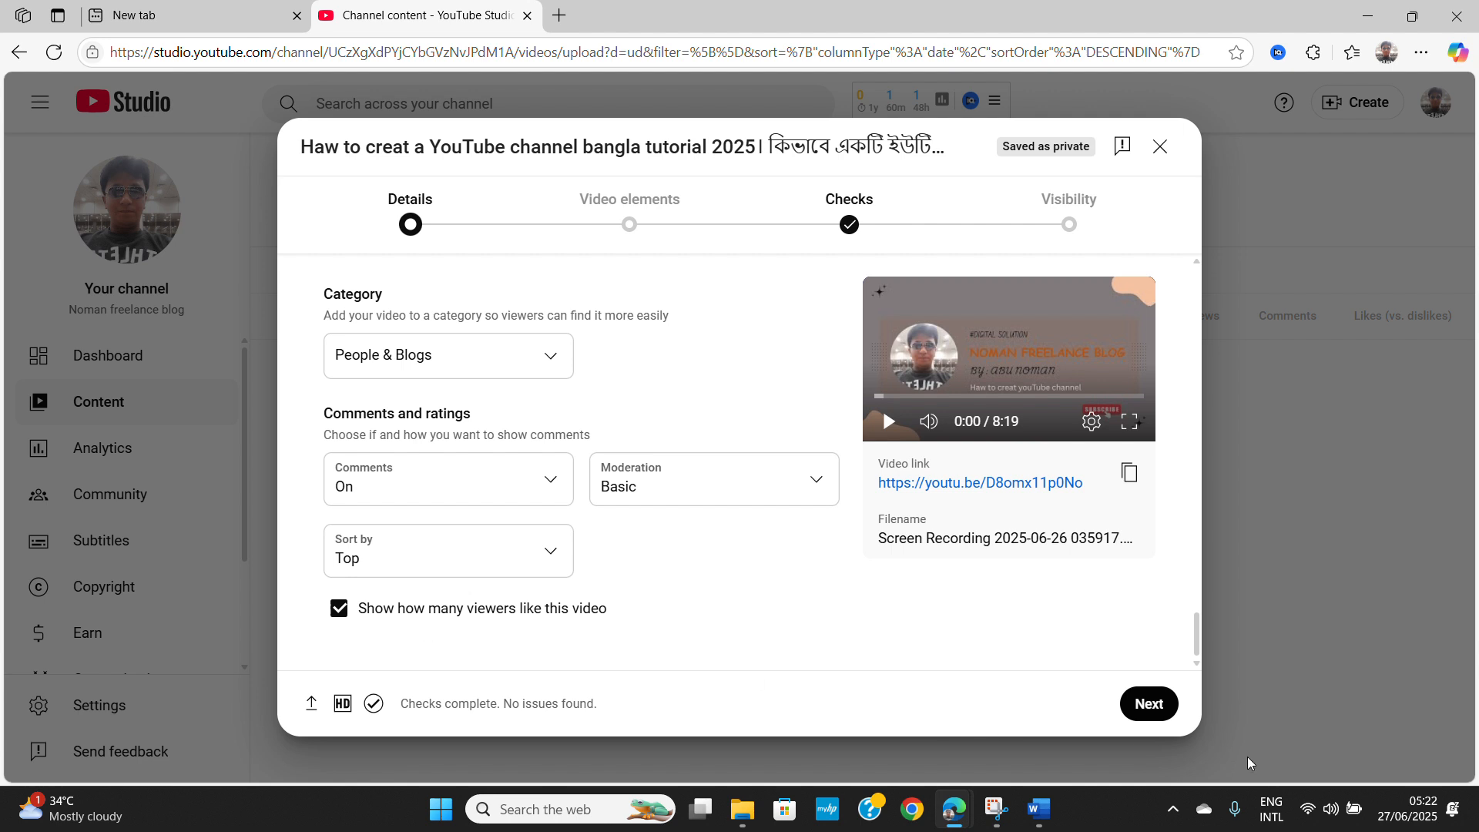
{"action": "left_click", "coordinate": [1148, 711]}
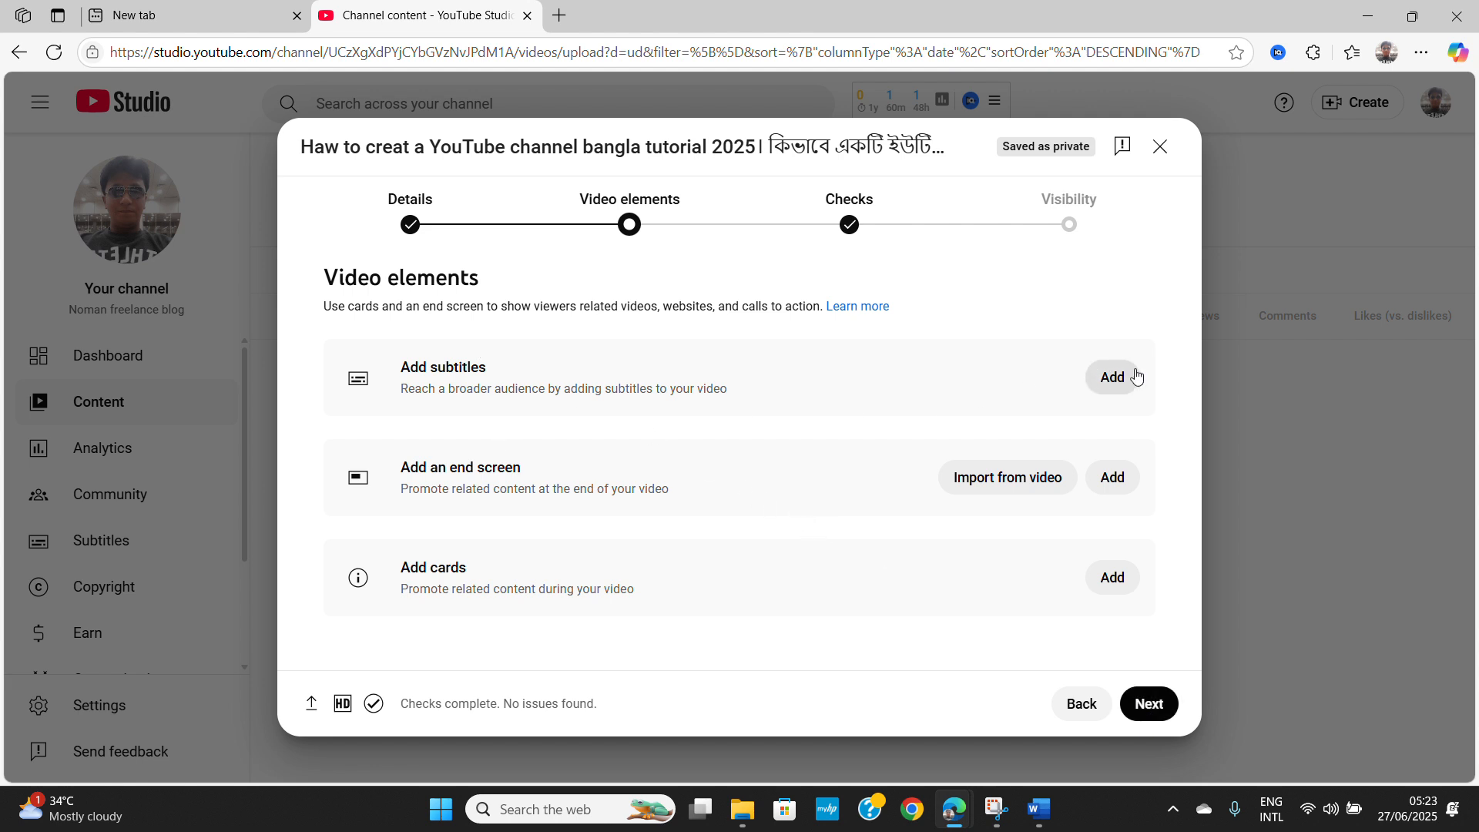
Add Bangla subtitles manually, entering "pls subsribe my channel" as the first caption
{"action": "left_click", "coordinate": [1108, 383]}
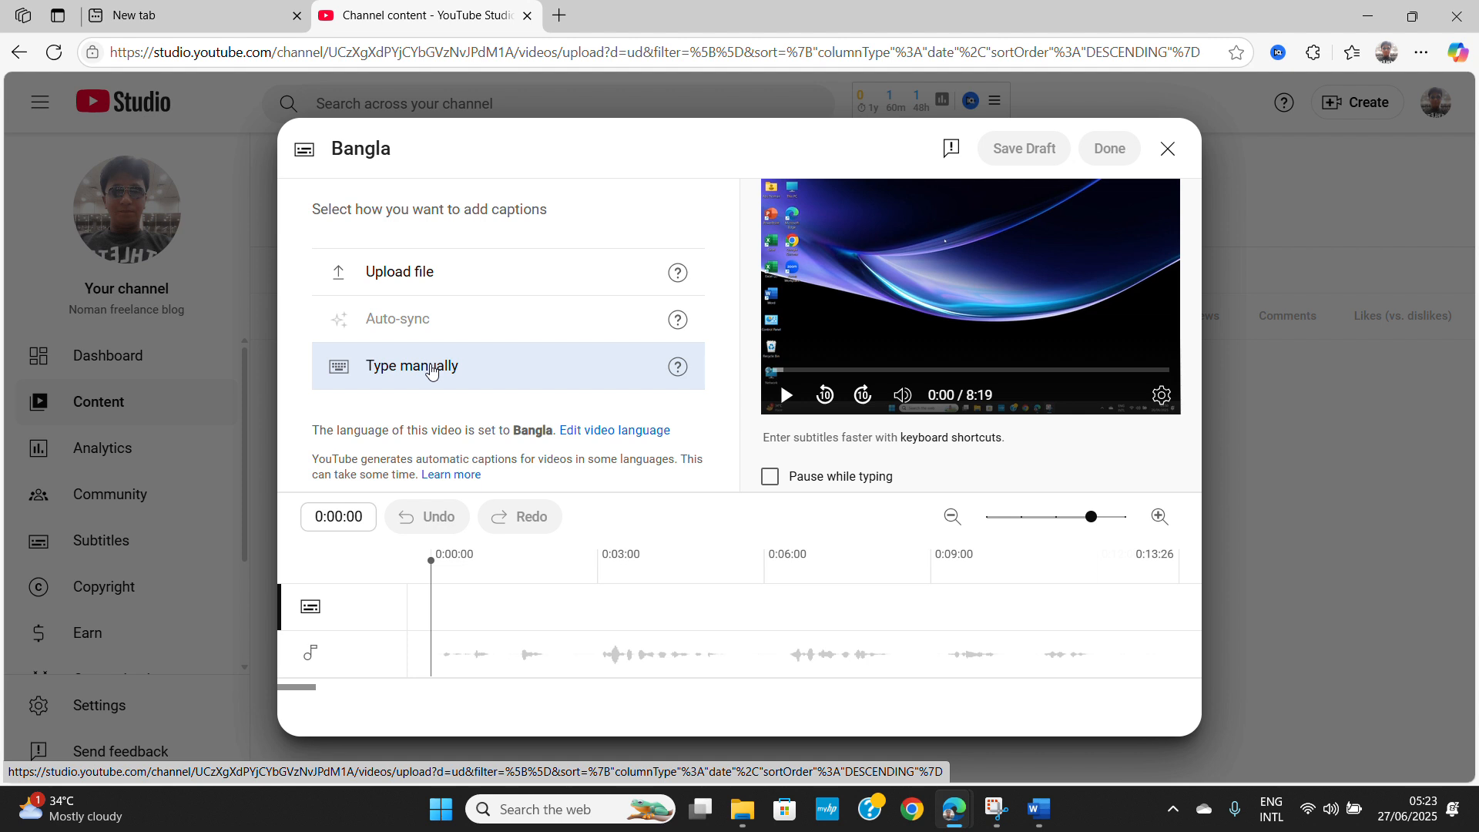
{"action": "left_click", "coordinate": [432, 372]}
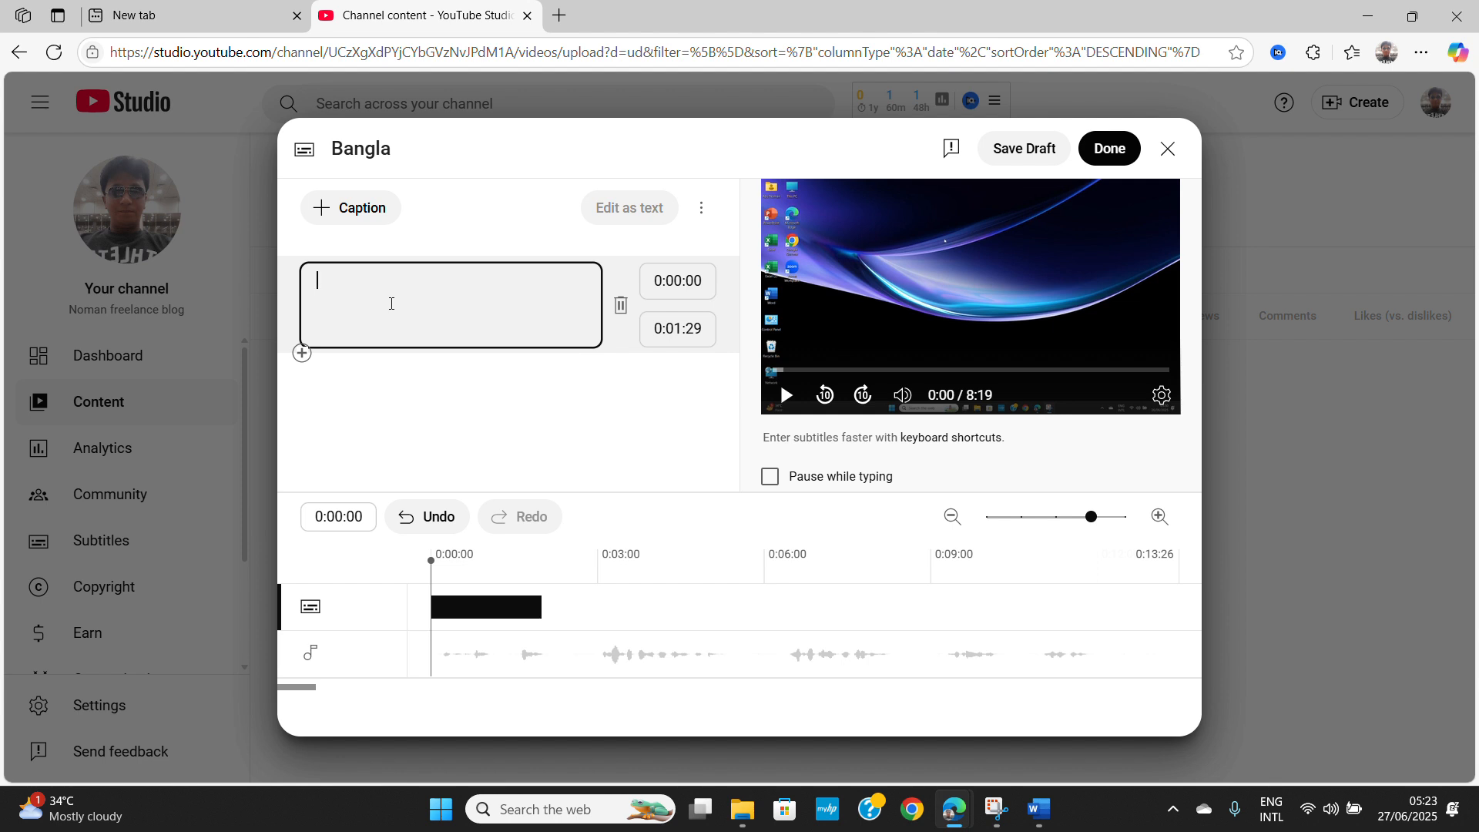
{"action": "type", "text": "pls subsribe "}
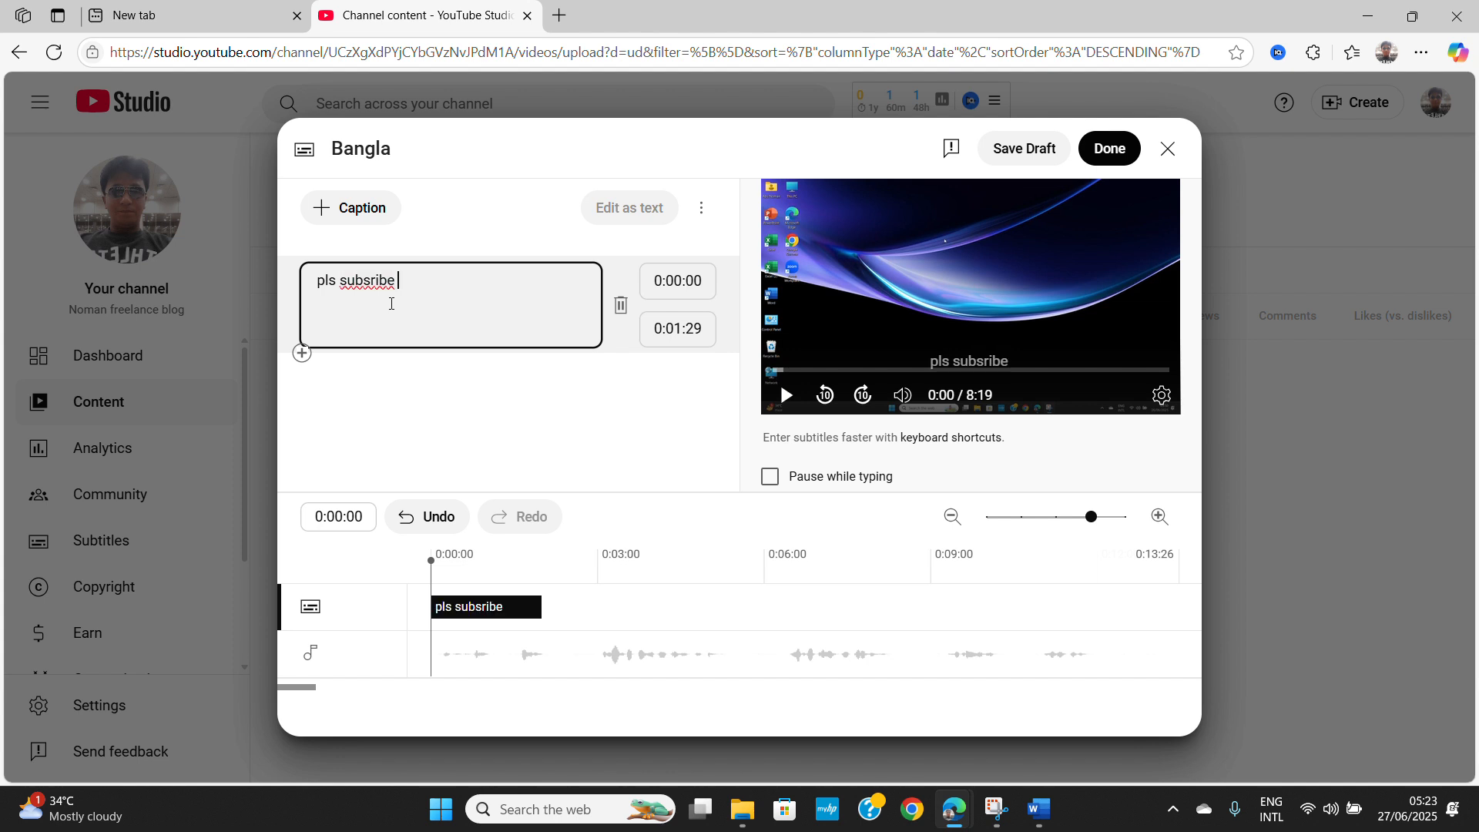
{"action": "type", "text": "my"}
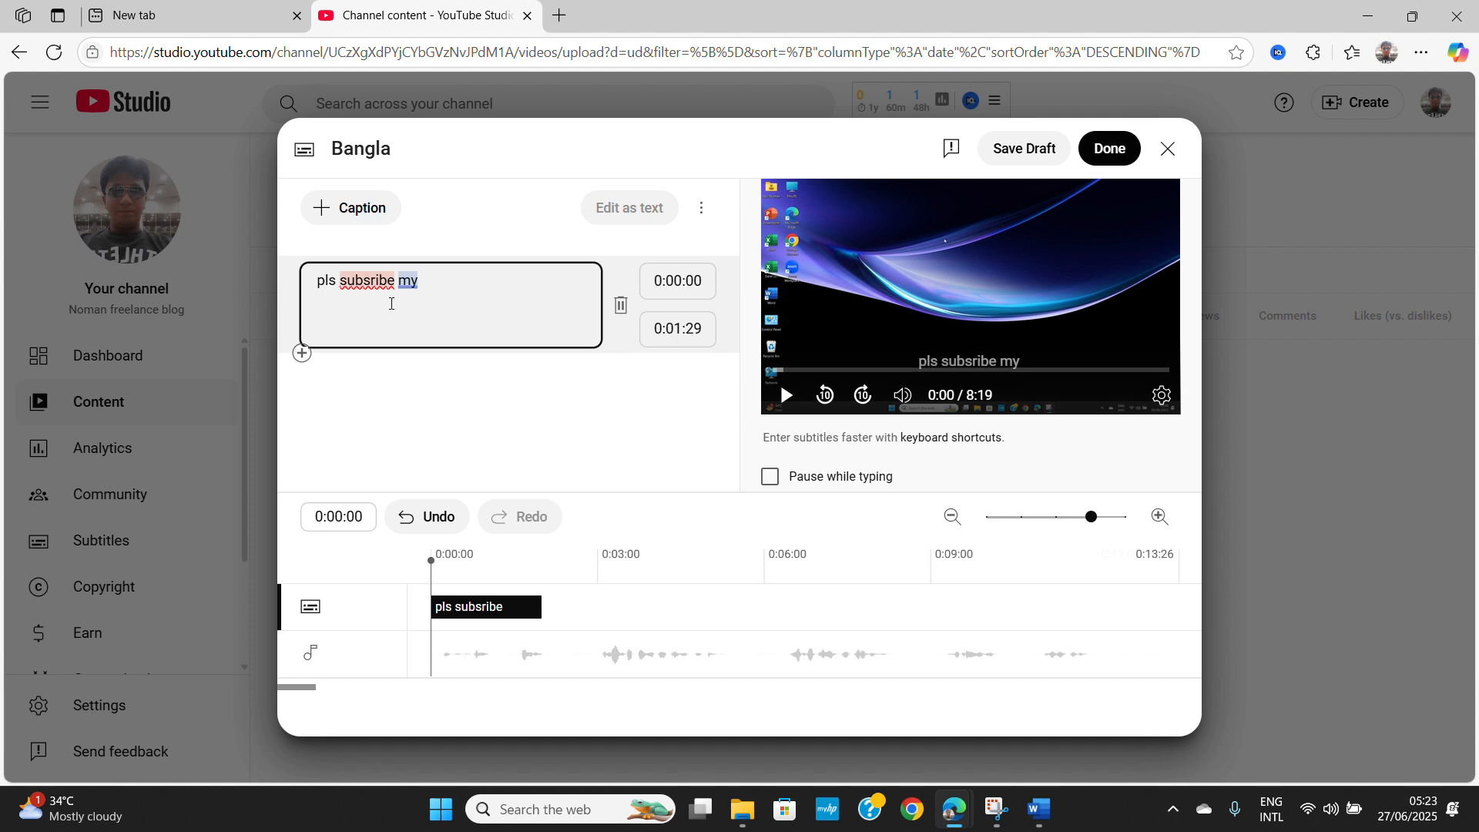
{"action": "type", "text": " chann"}
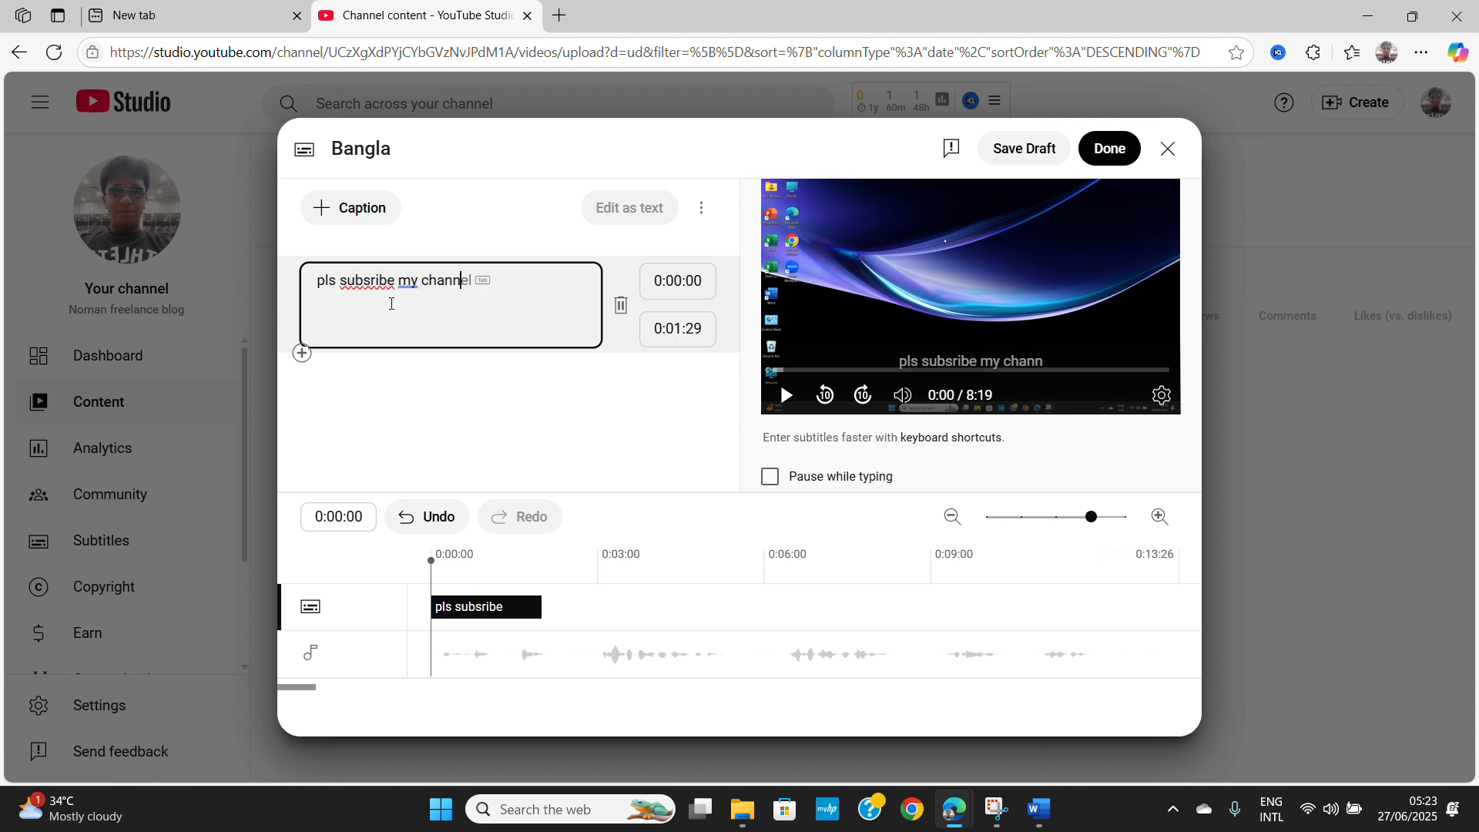
{"action": "type", "text": "el"}
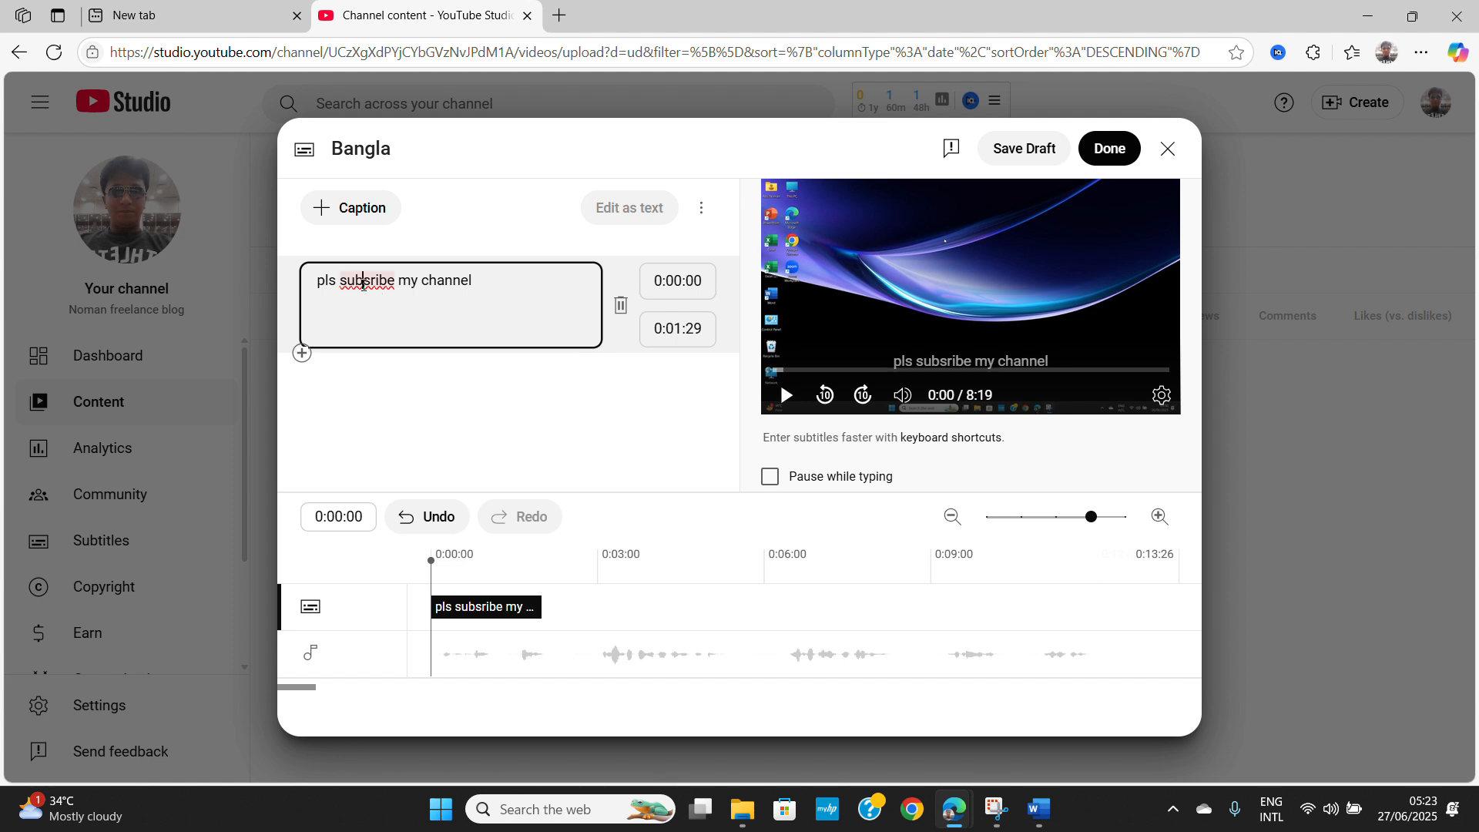
Correct the misspelled word in the caption to "subscribe" and finish the Bangla subtitles
{"action": "left_click", "coordinate": [363, 282]}
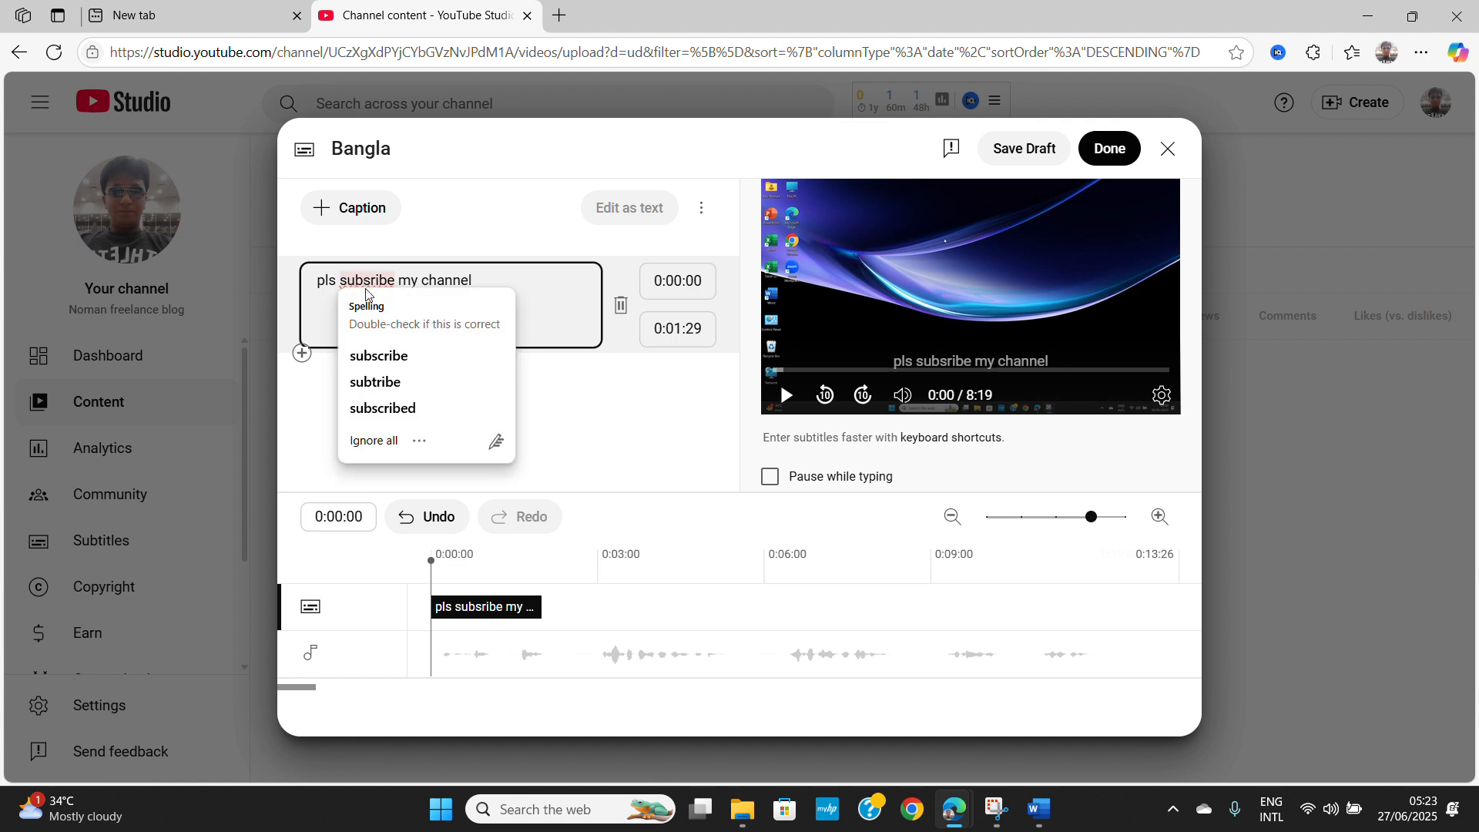
{"action": "left_click", "coordinate": [378, 356]}
{"action": "left_click", "coordinate": [499, 292]}
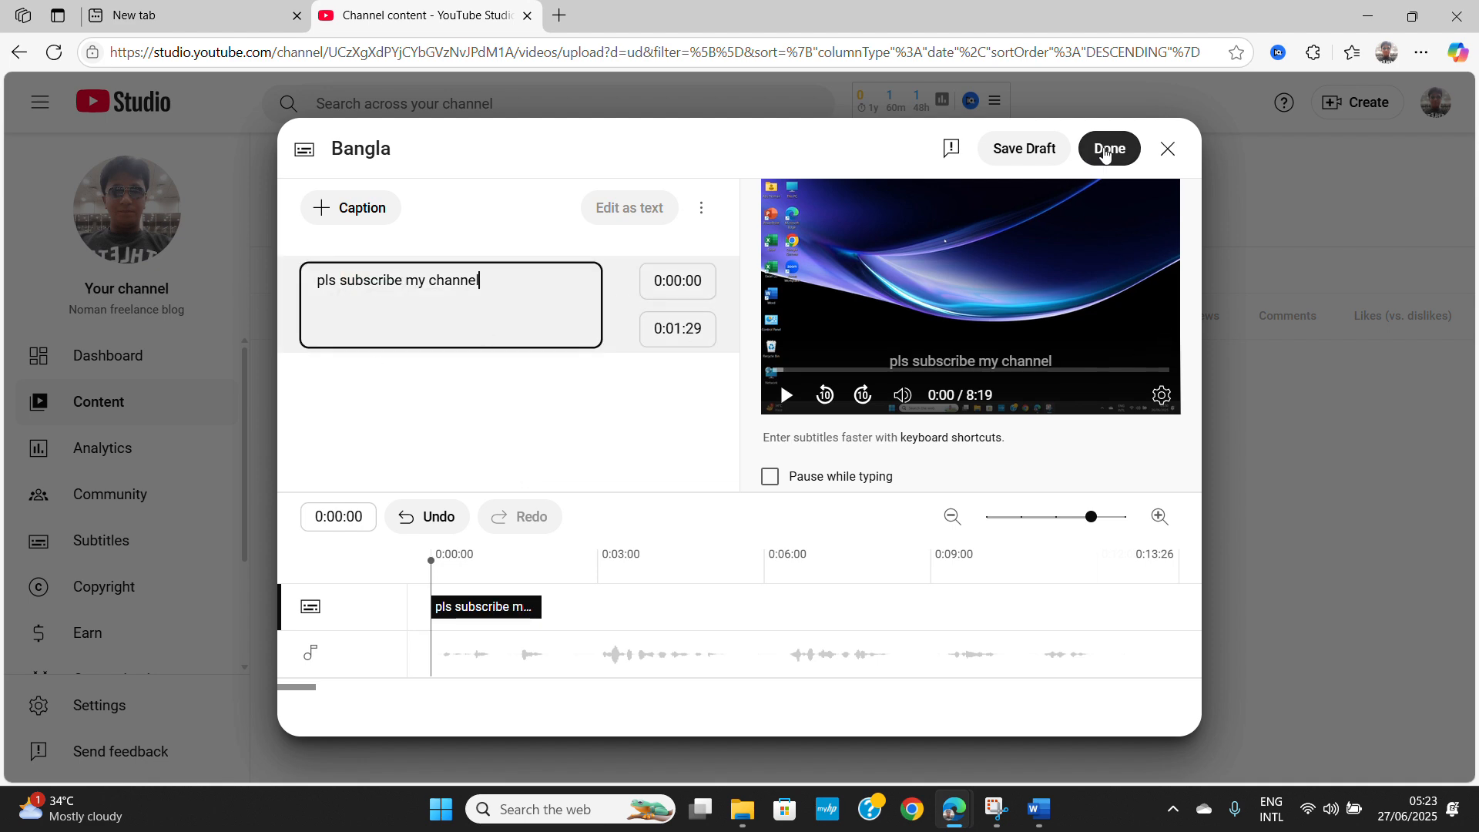
{"action": "left_click", "coordinate": [1106, 149]}
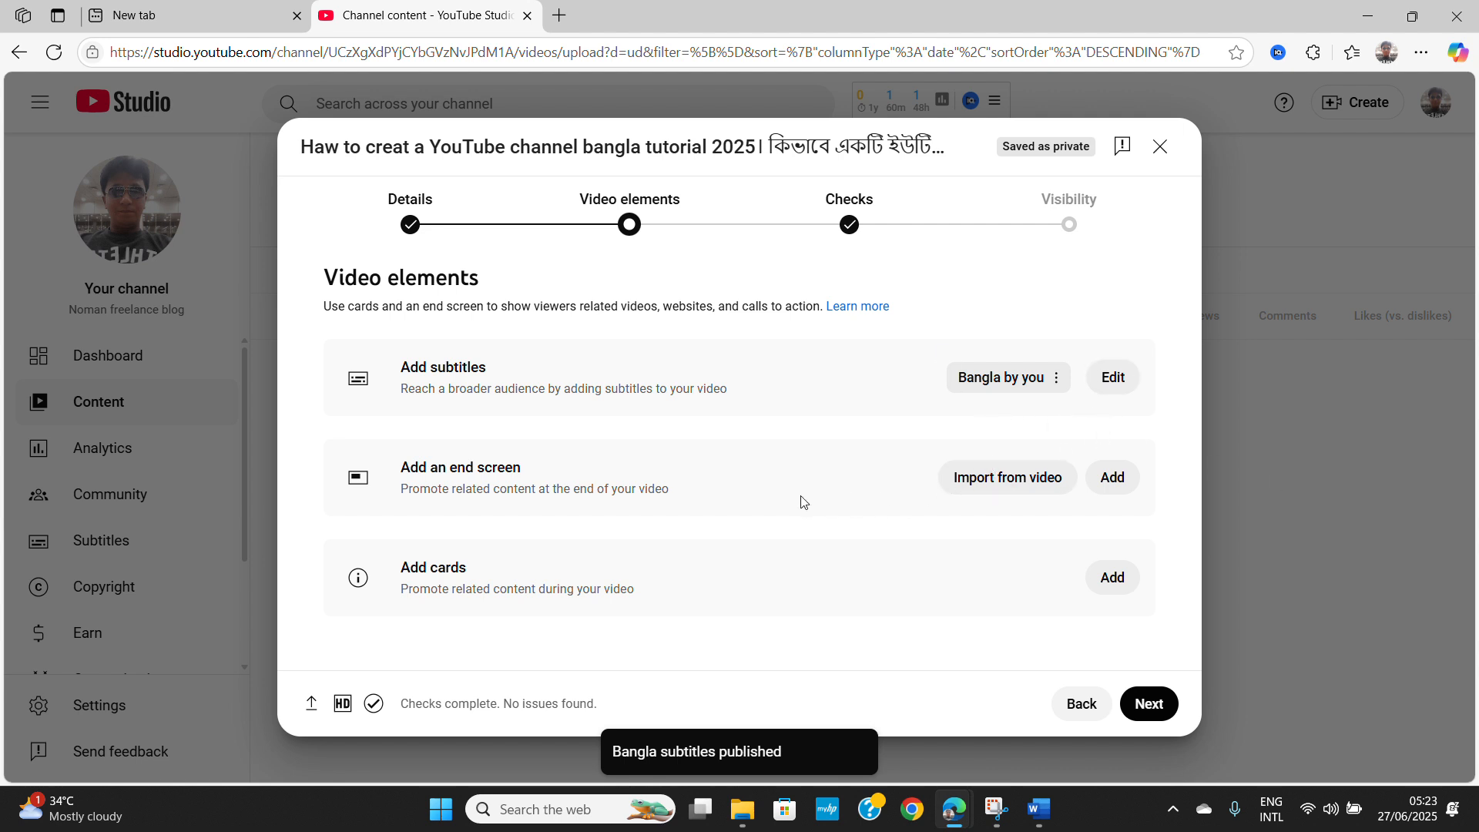
Add an end screen imported from the latest video and save it
{"action": "left_click", "coordinate": [1107, 483]}
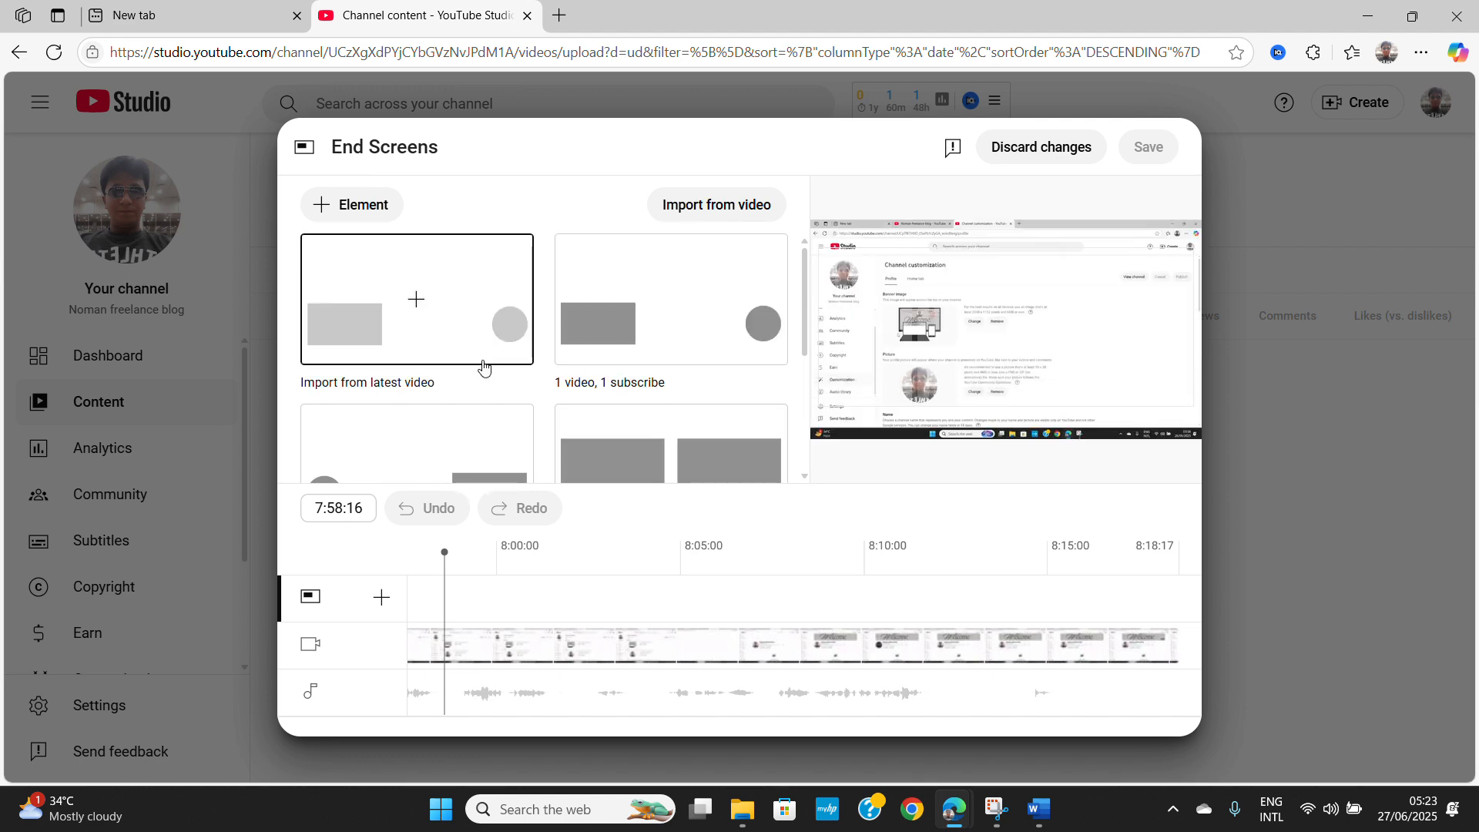
{"action": "left_click", "coordinate": [394, 288]}
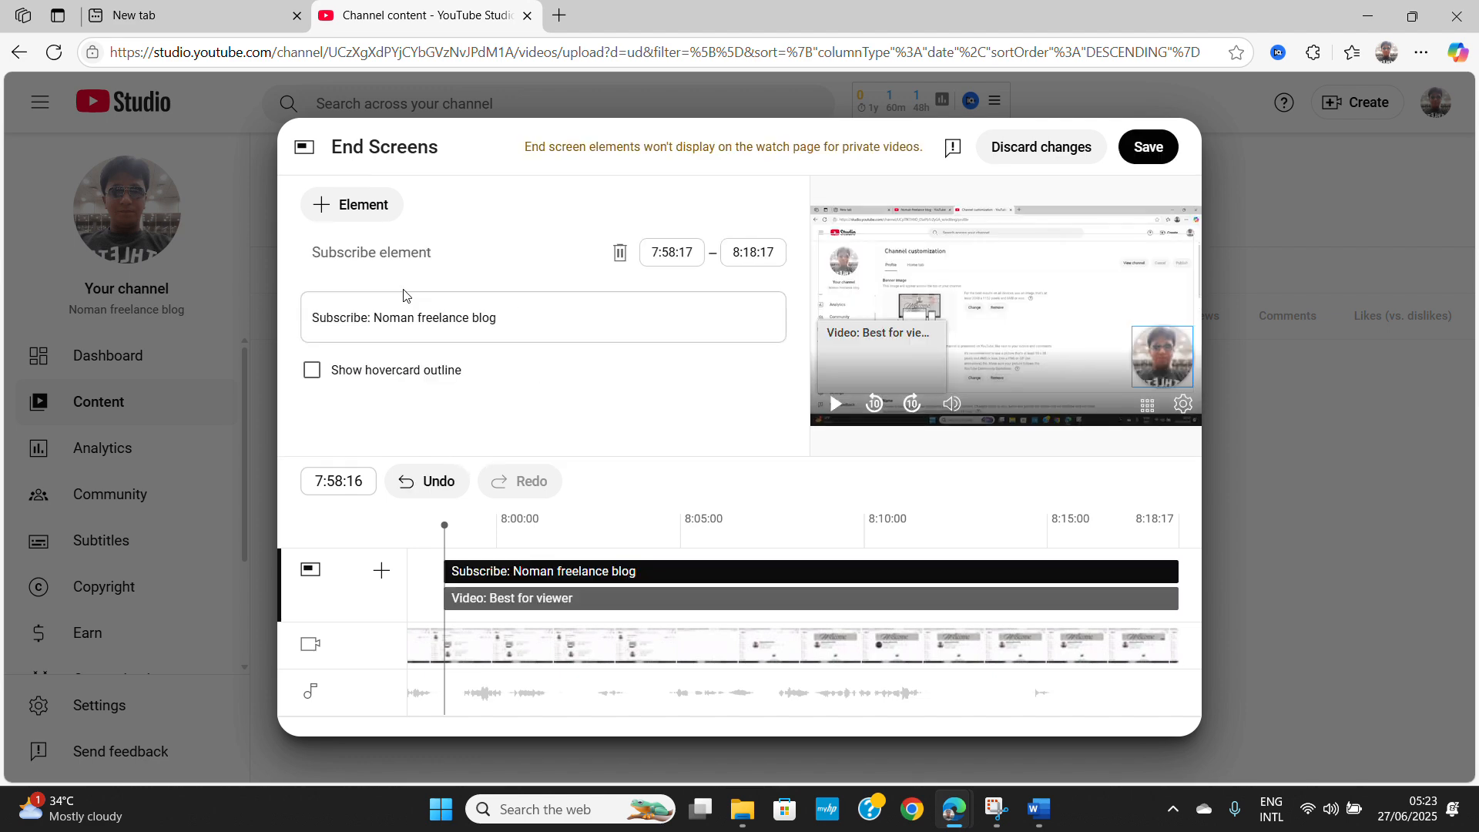
{"action": "left_click", "coordinate": [1148, 156]}
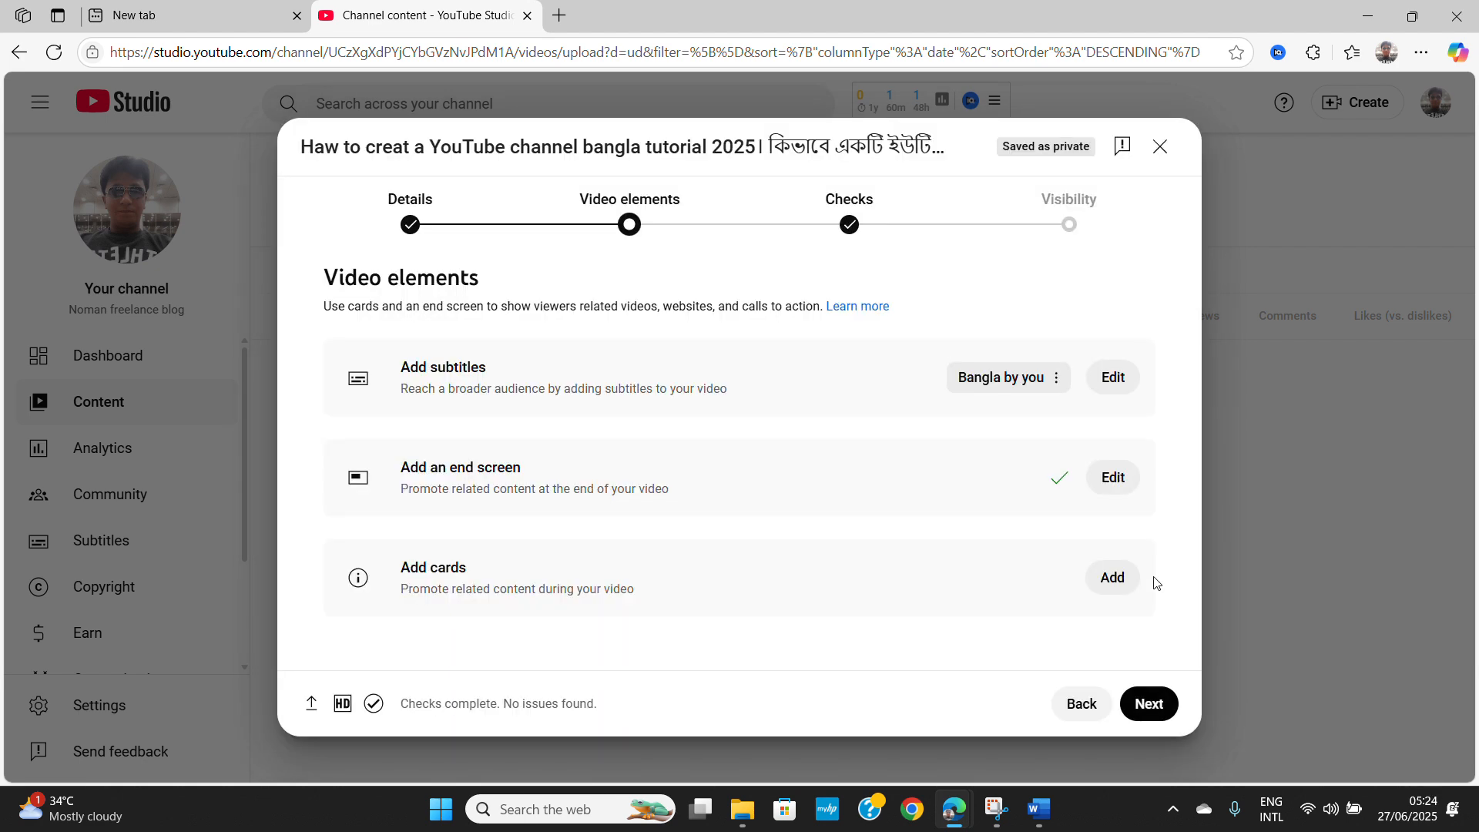
{"action": "left_click", "coordinate": [1110, 582]}
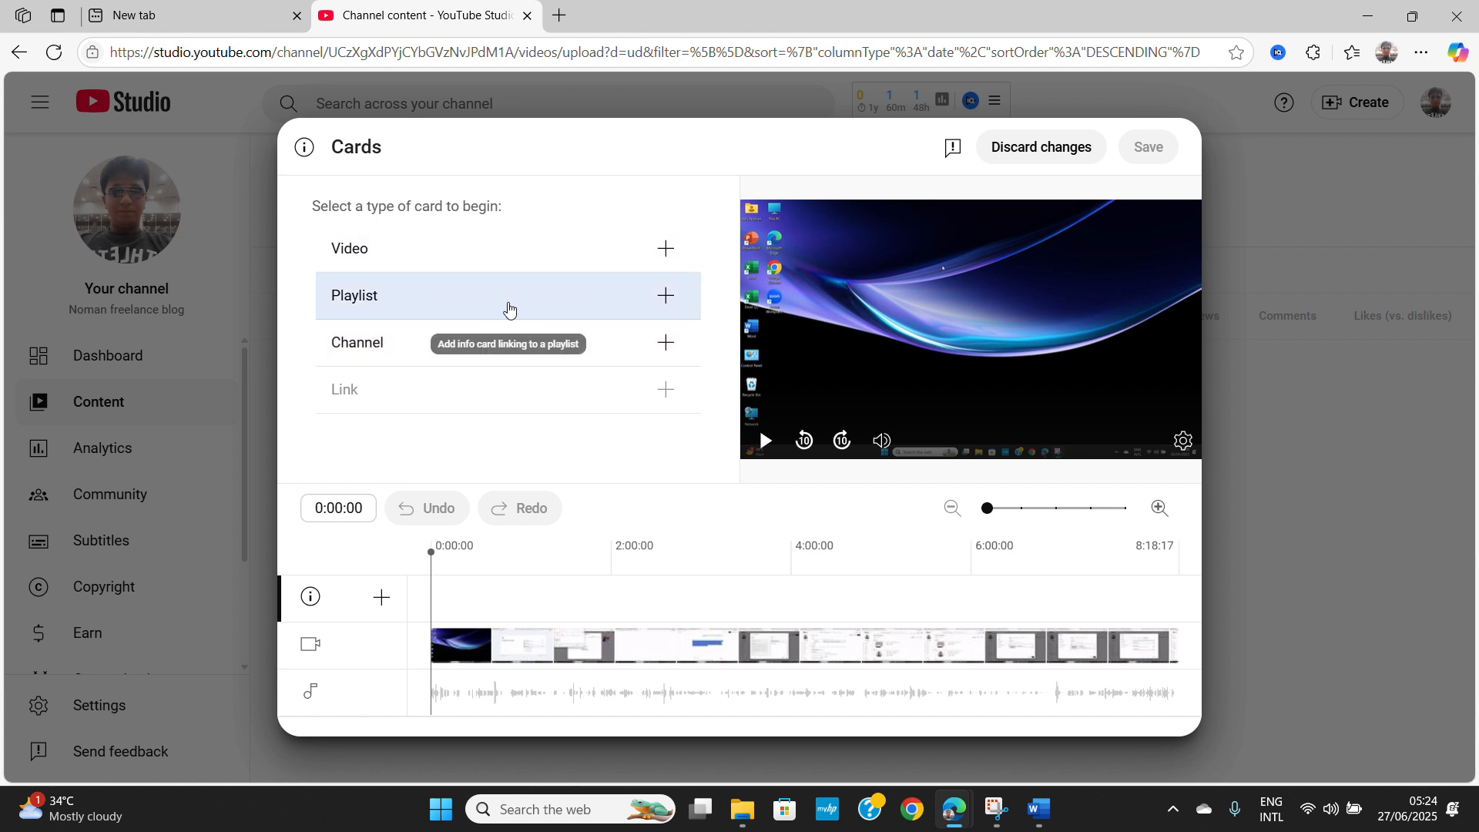
{"action": "left_click", "coordinate": [509, 308]}
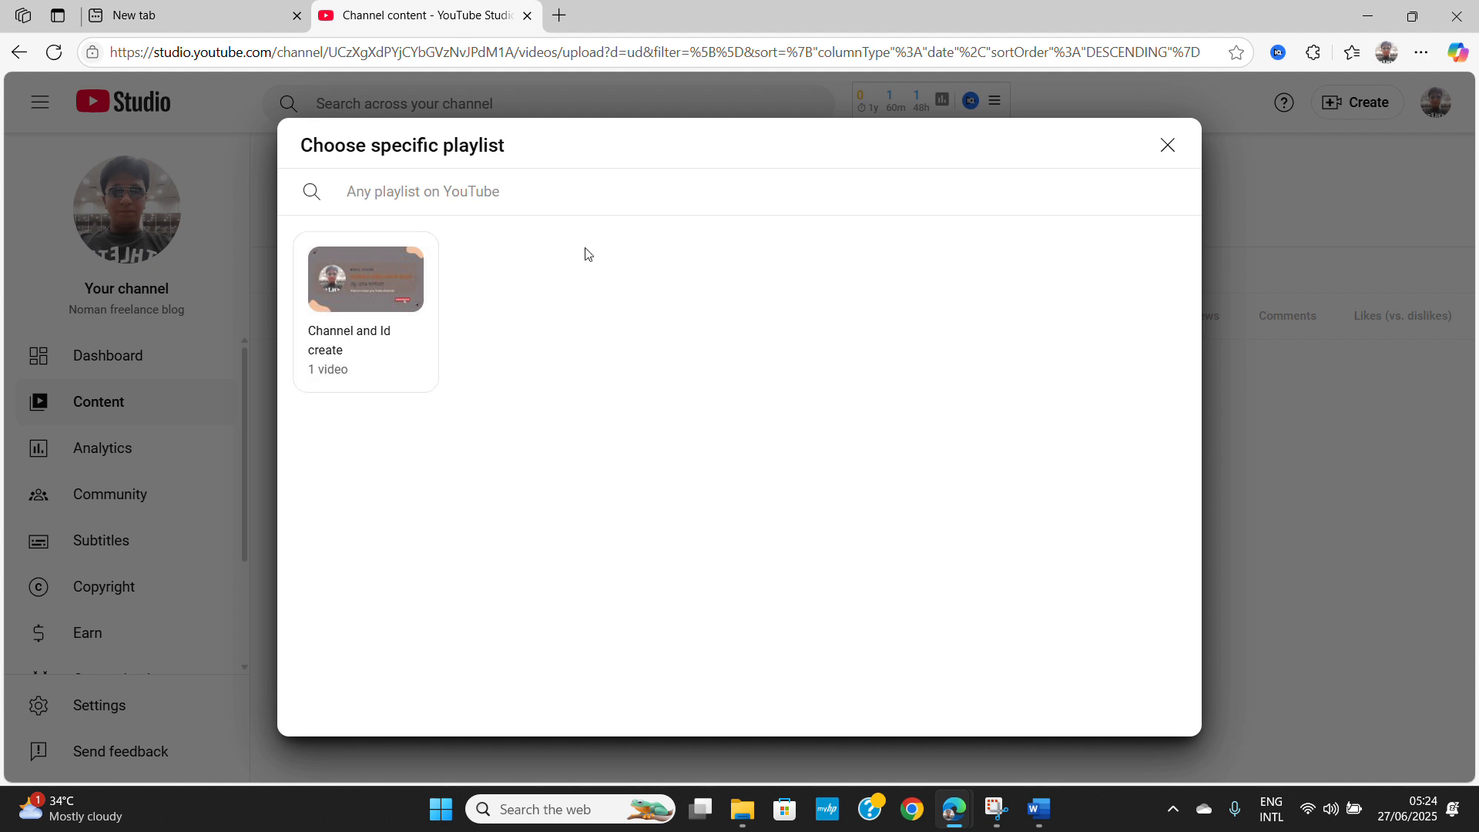
{"action": "left_click", "coordinate": [1167, 146]}
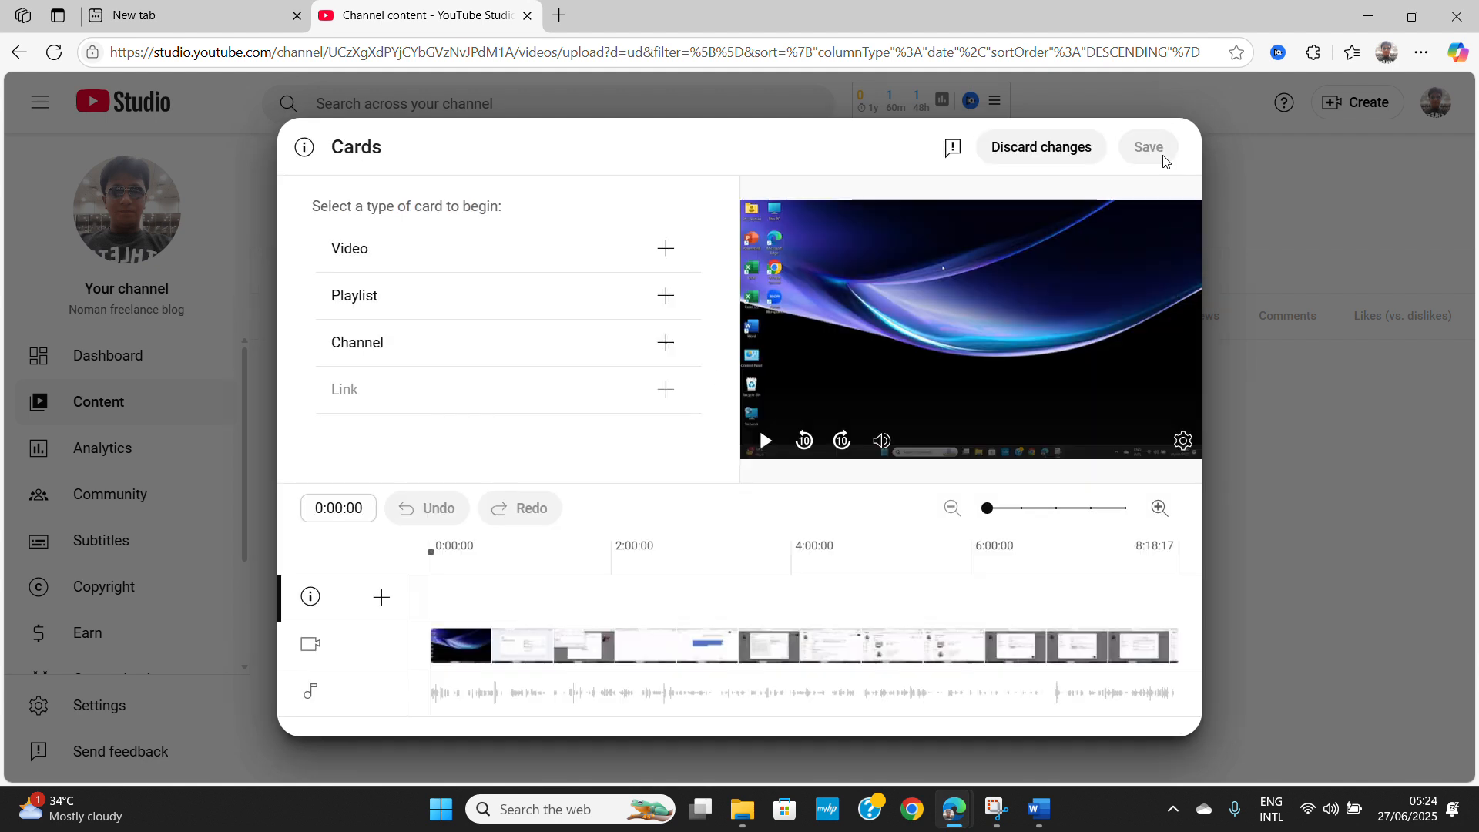
{"action": "left_click", "coordinate": [1056, 160]}
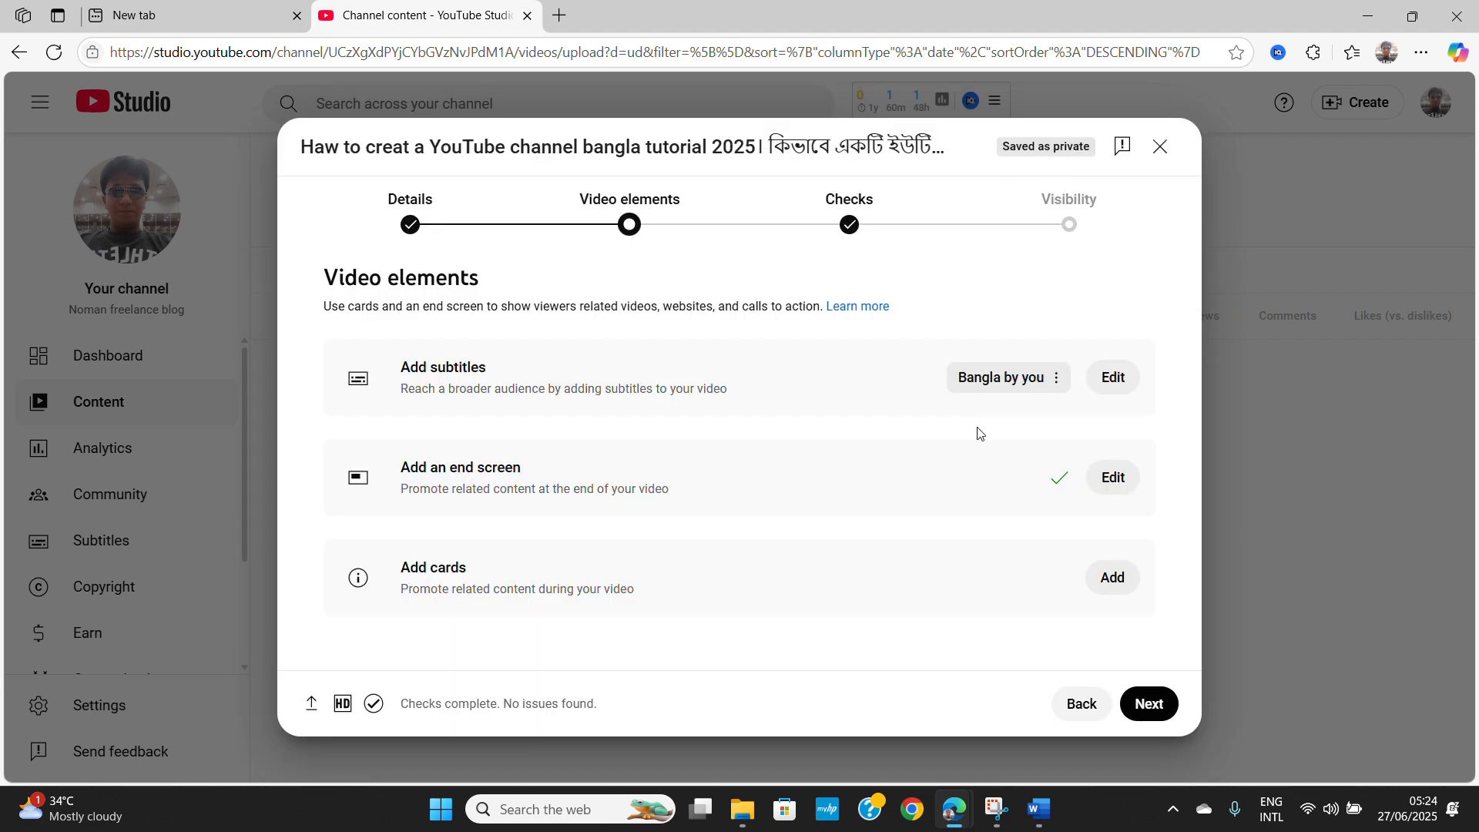
Continue through the Checks stage to Visibility and set the video to Public
{"action": "left_click", "coordinate": [1132, 717]}
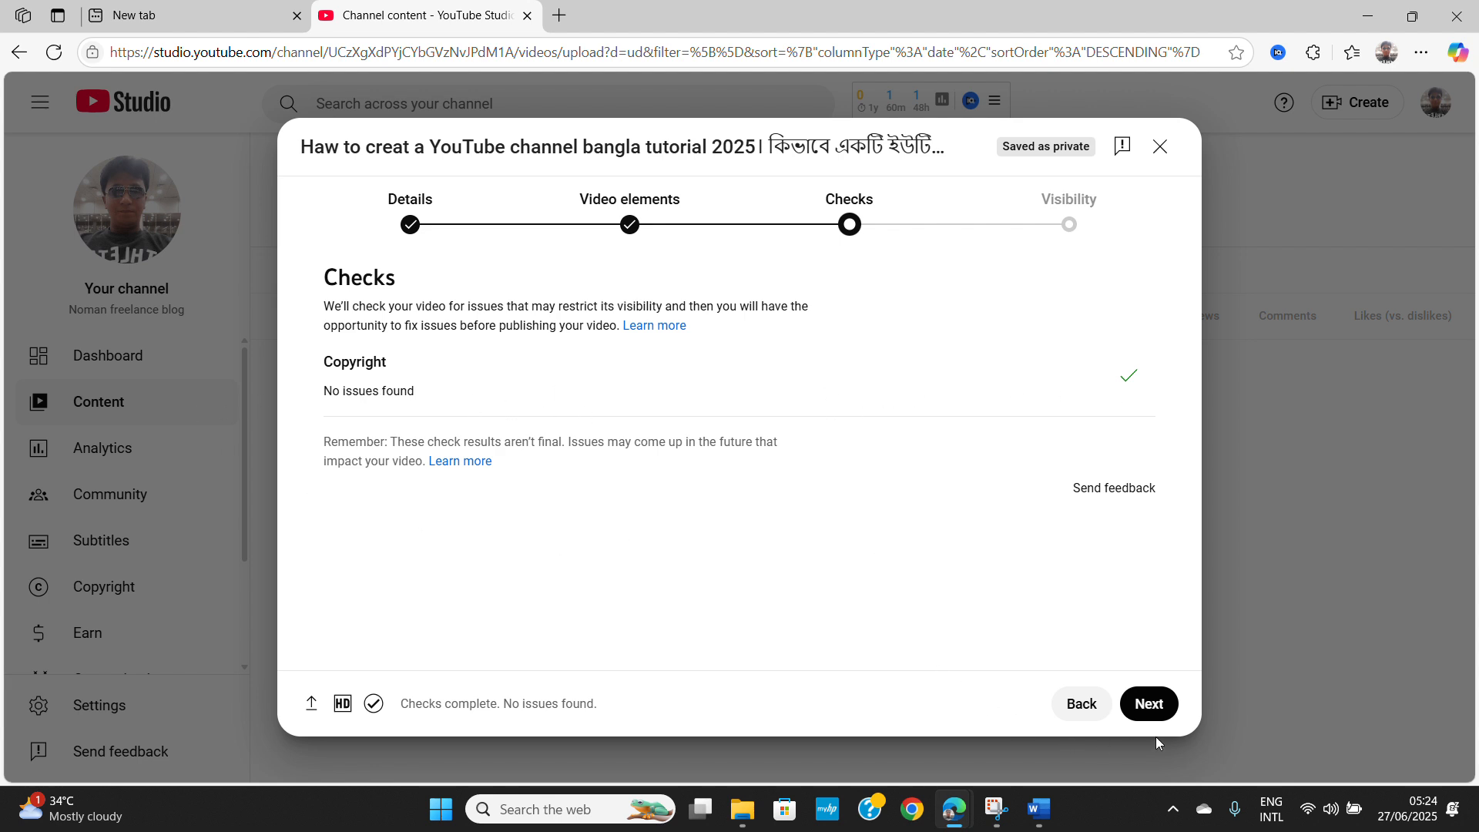
{"action": "left_click", "coordinate": [1149, 706]}
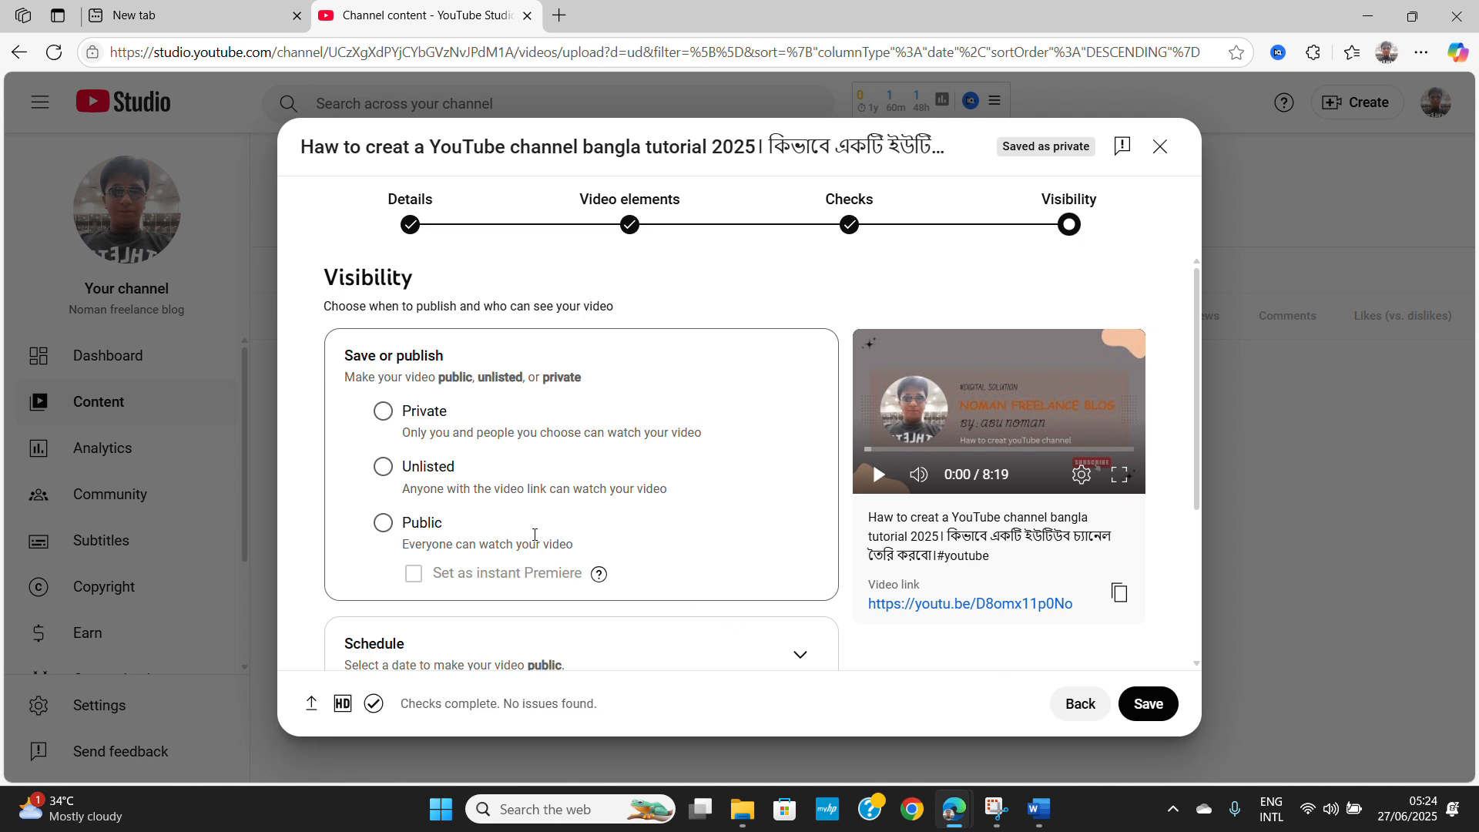
{"action": "left_click", "coordinate": [383, 522]}
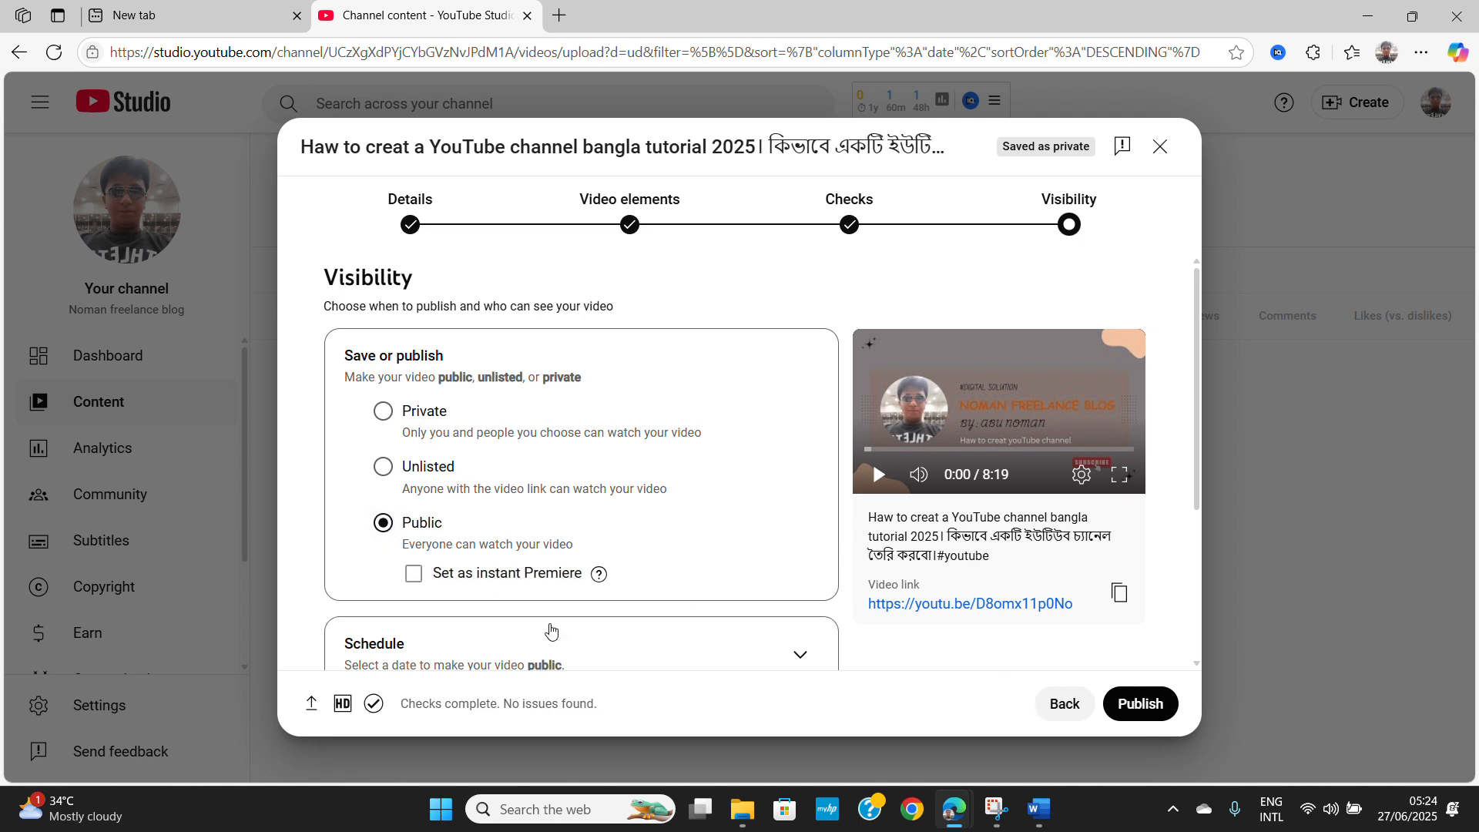
Publish the video and close the sharing dialog to return to the channel's video list
{"action": "scroll", "coordinate": [551, 630], "scroll_direction": "down", "scroll_amount": 3}
{"action": "scroll", "coordinate": [551, 631], "scroll_direction": "down", "scroll_amount": 2}
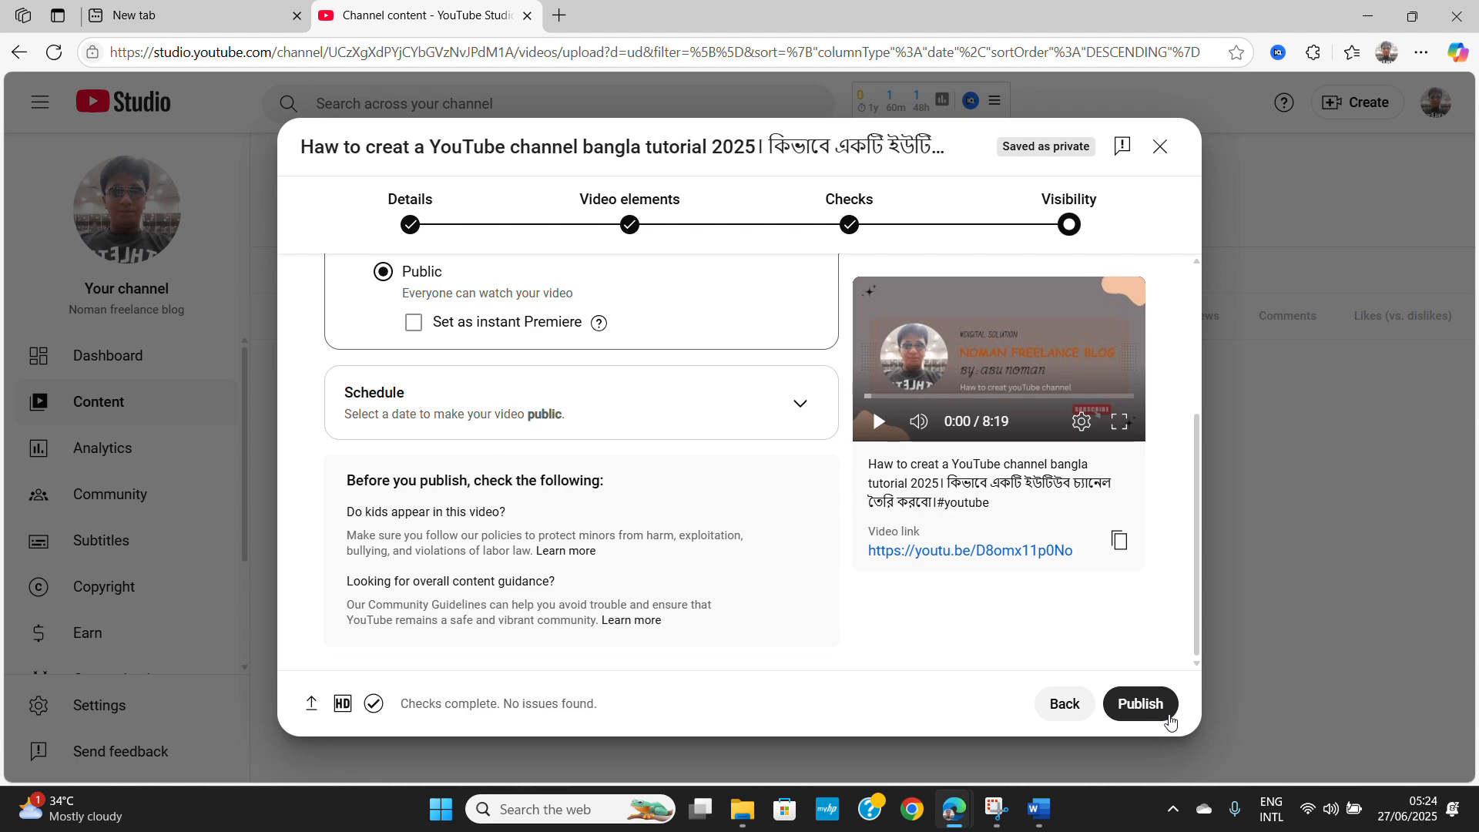
{"action": "left_click", "coordinate": [1147, 710]}
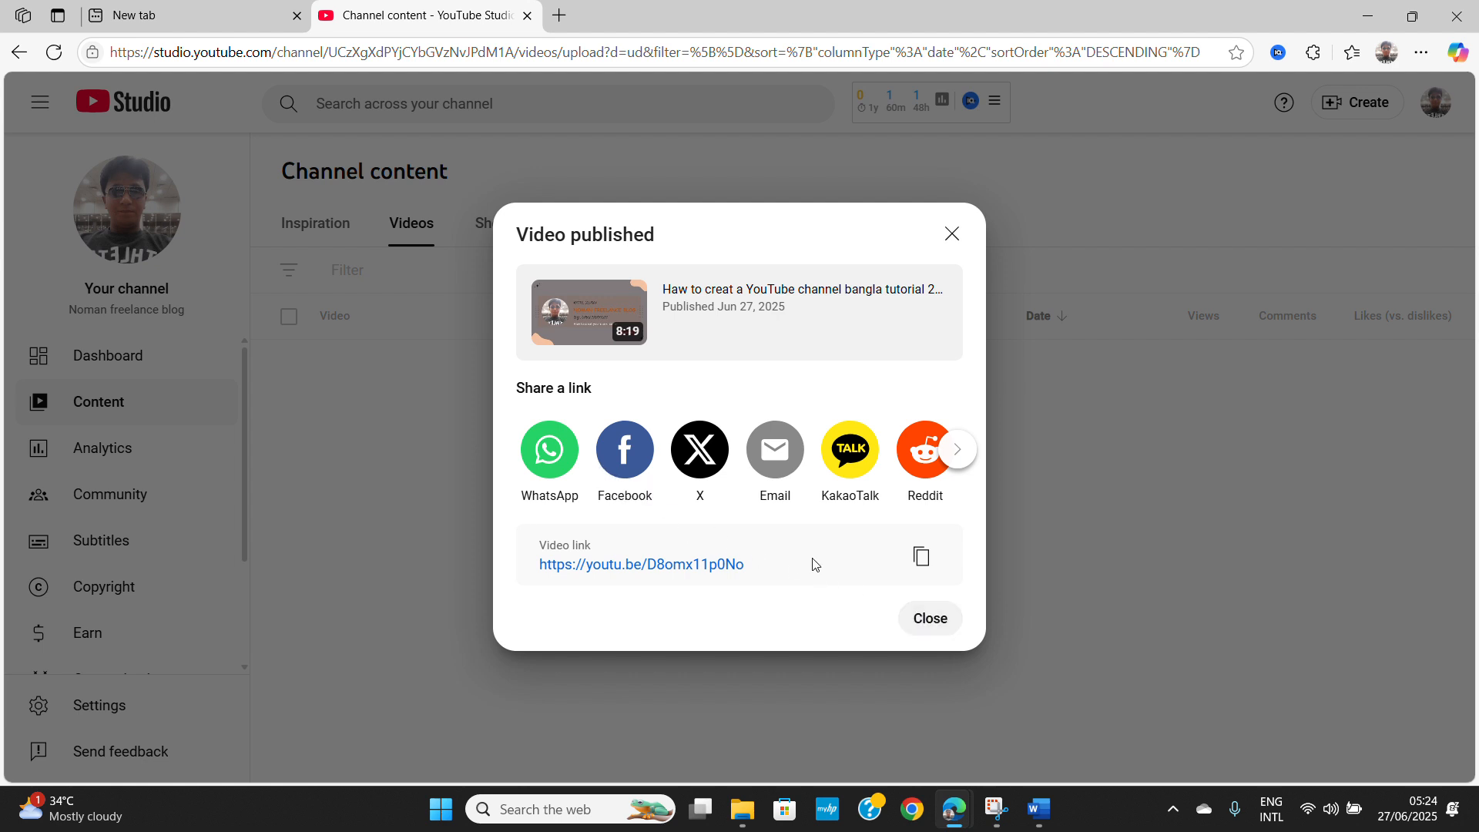
{"action": "left_click", "coordinate": [931, 629]}
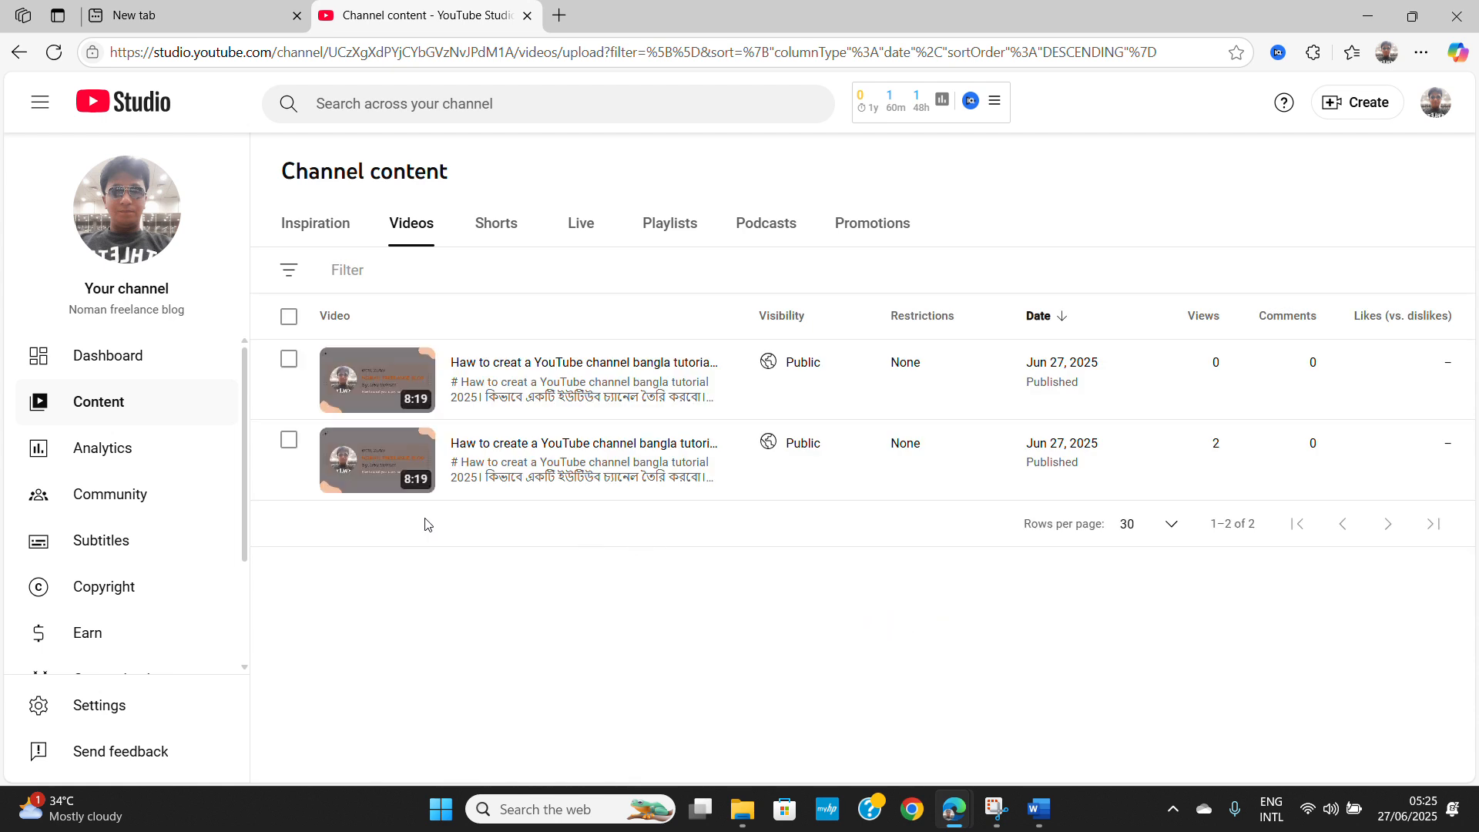
{"action": "mouse_move", "coordinate": [336, 495]}
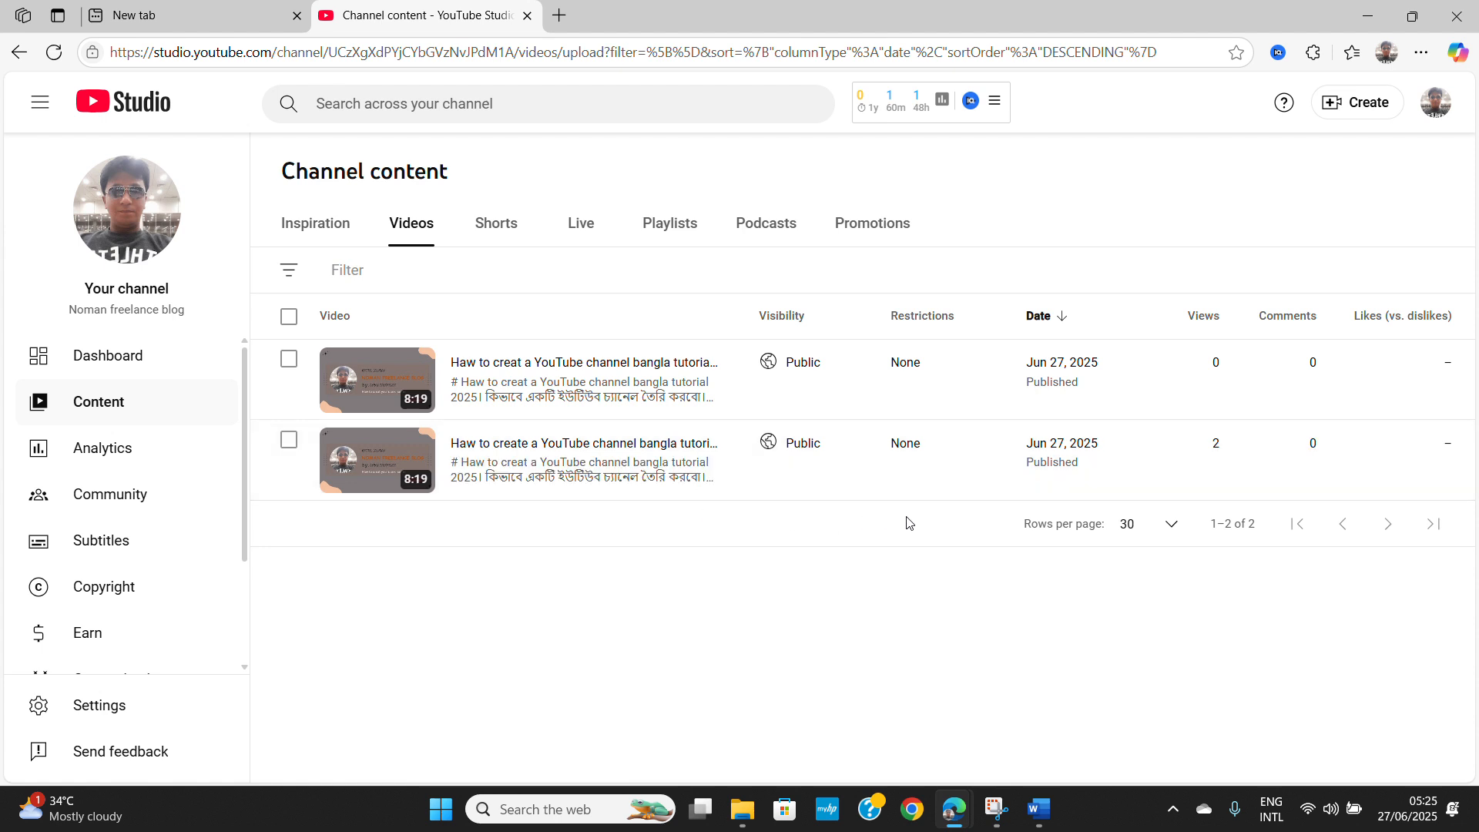